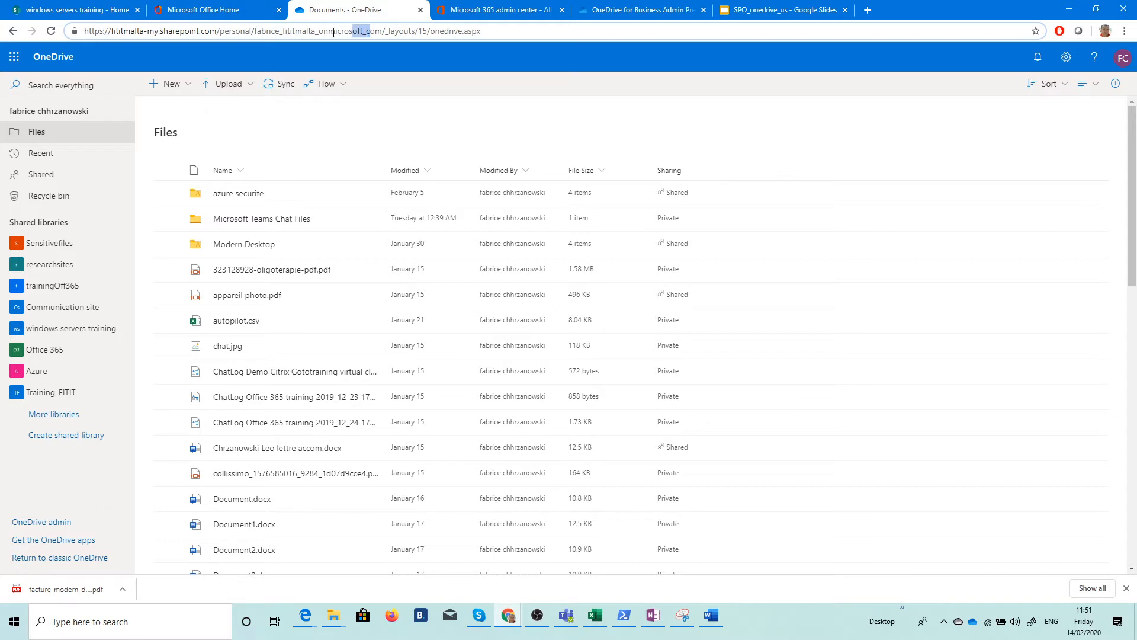
Show the available actions for the file 323128928-oligoterapie-pdf.pdf in the OneDrive file list.
left_click(469, 36)
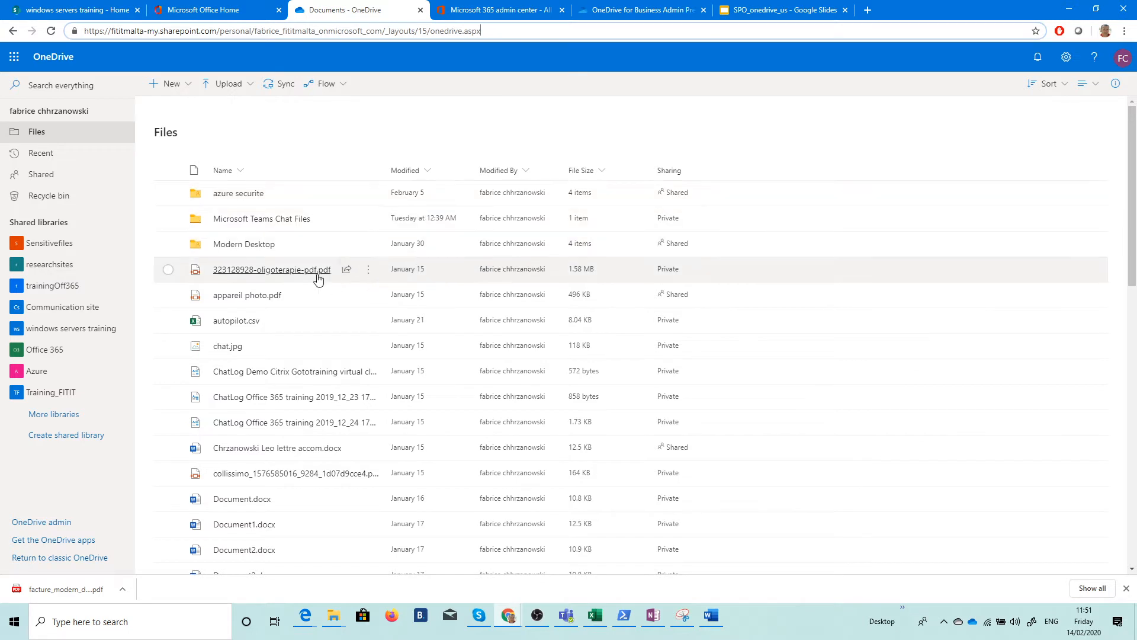
left_click(369, 275)
left_click(369, 272)
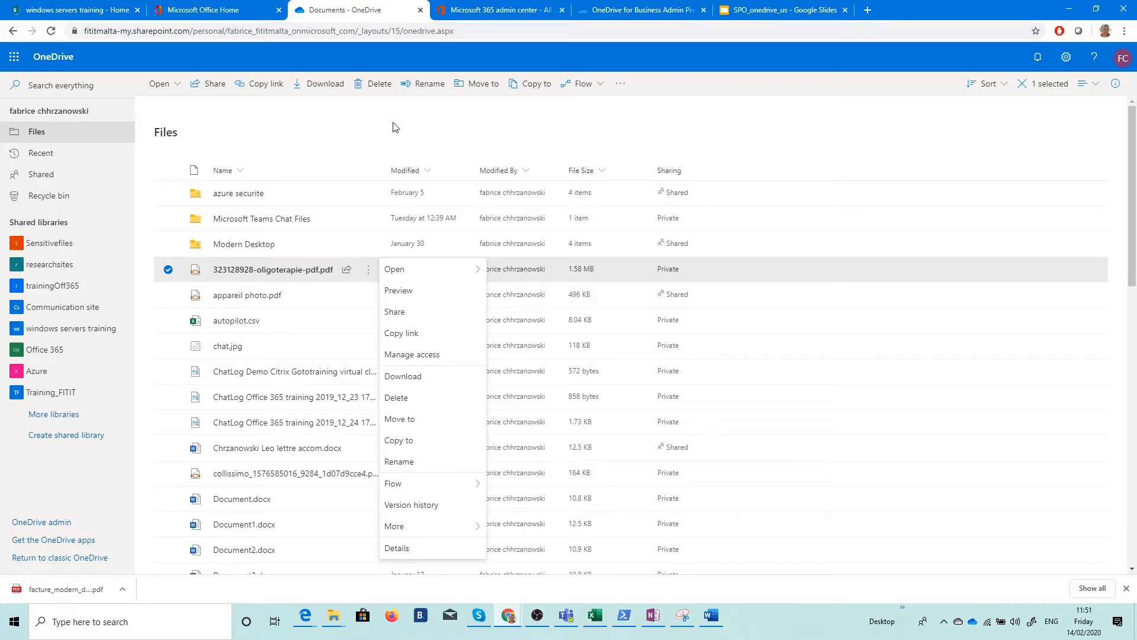
Switch to the SPO_onedrive_us presentation, show the OneDrive Features slide and highlight the eDiscovery entry.
left_click(751, 14)
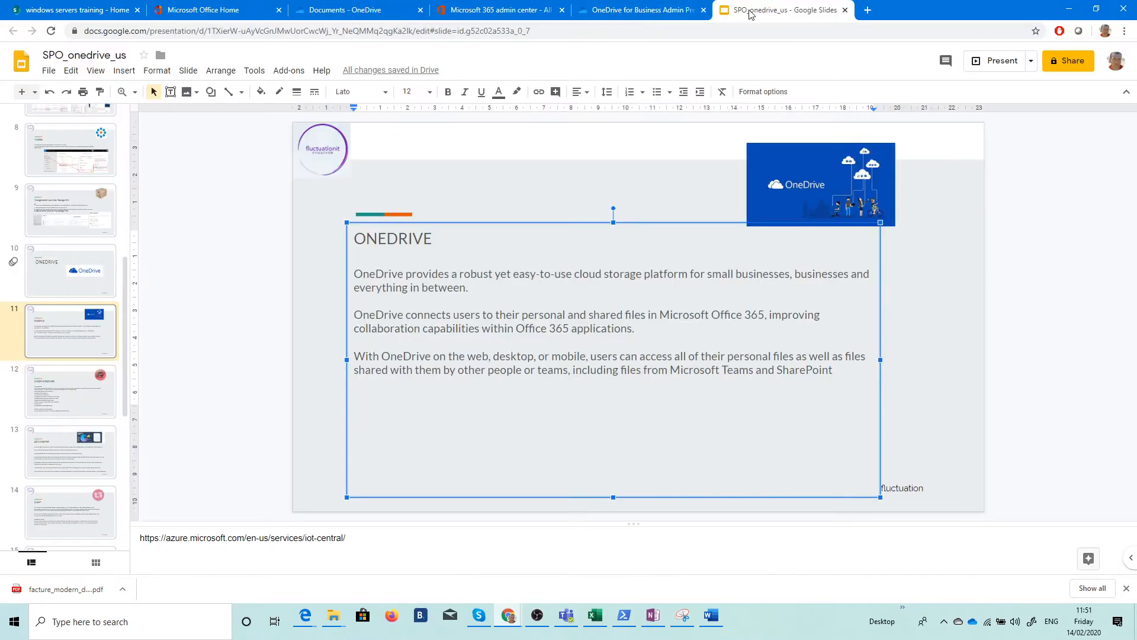
left_click(82, 384)
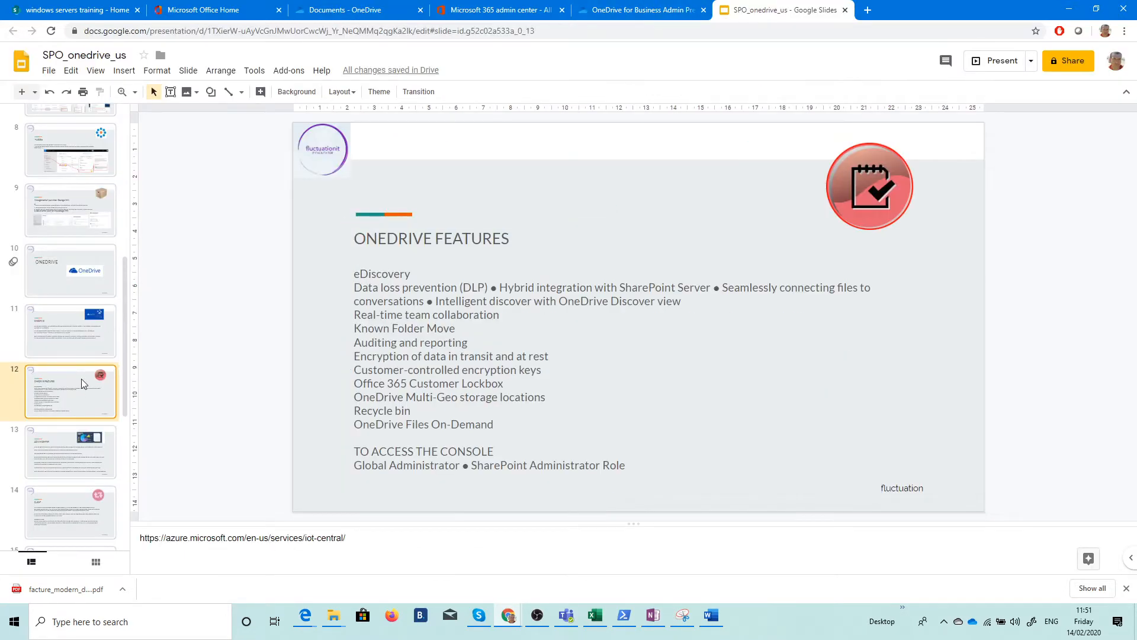
left_click(453, 238)
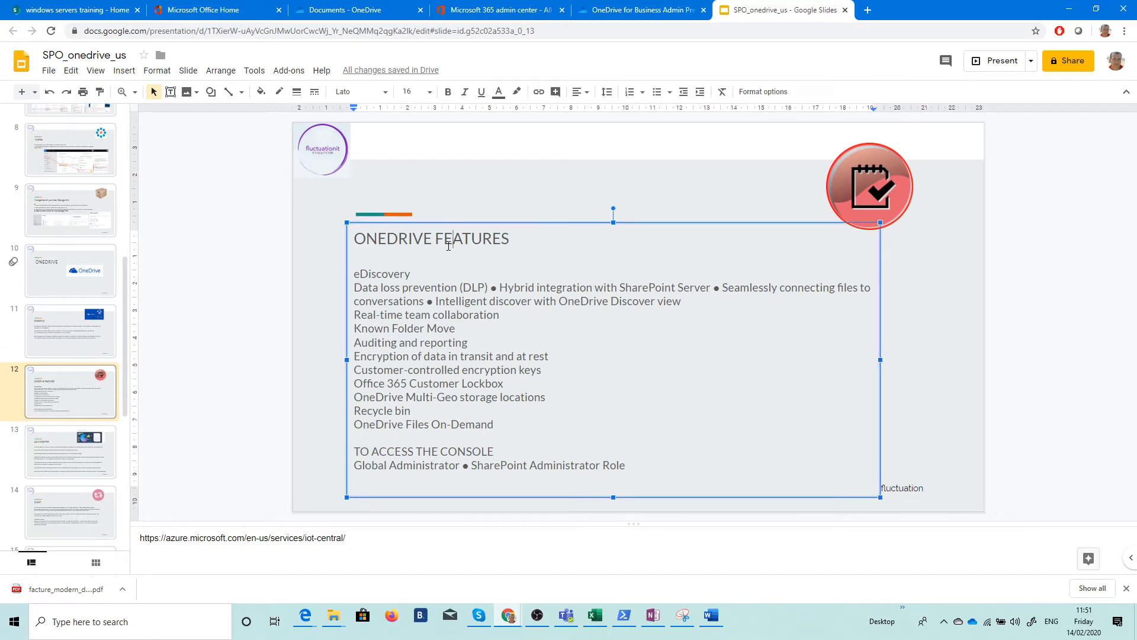
left_click_drag(417, 272, 355, 275)
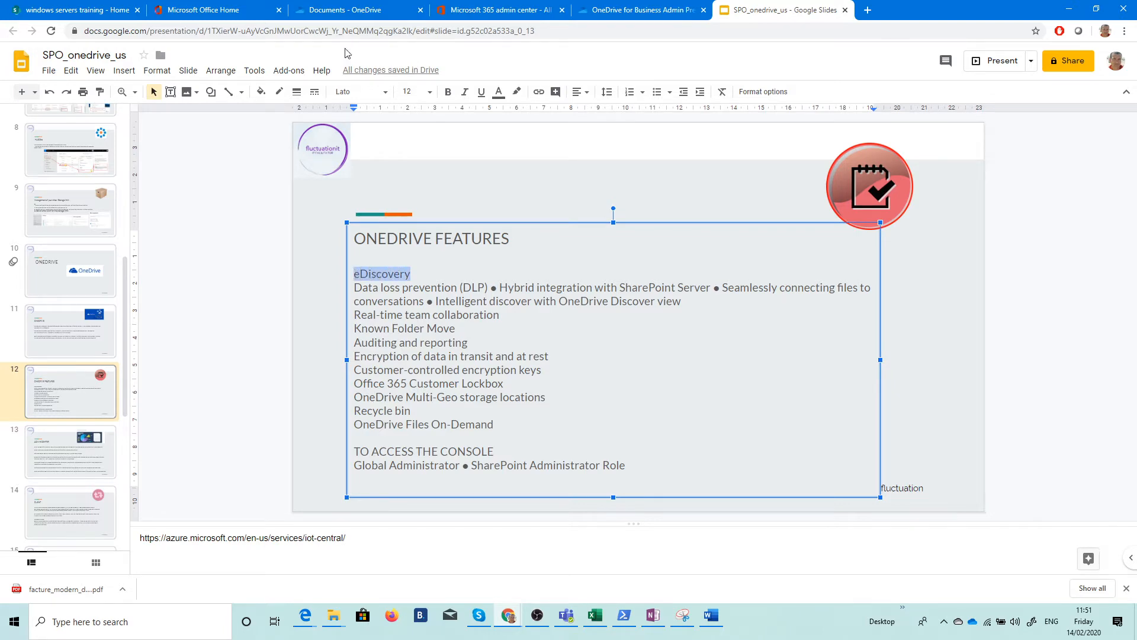
Go from the Office 365 home page to the Microsoft 365 admin center and open the Security & Compliance center.
left_click(207, 11)
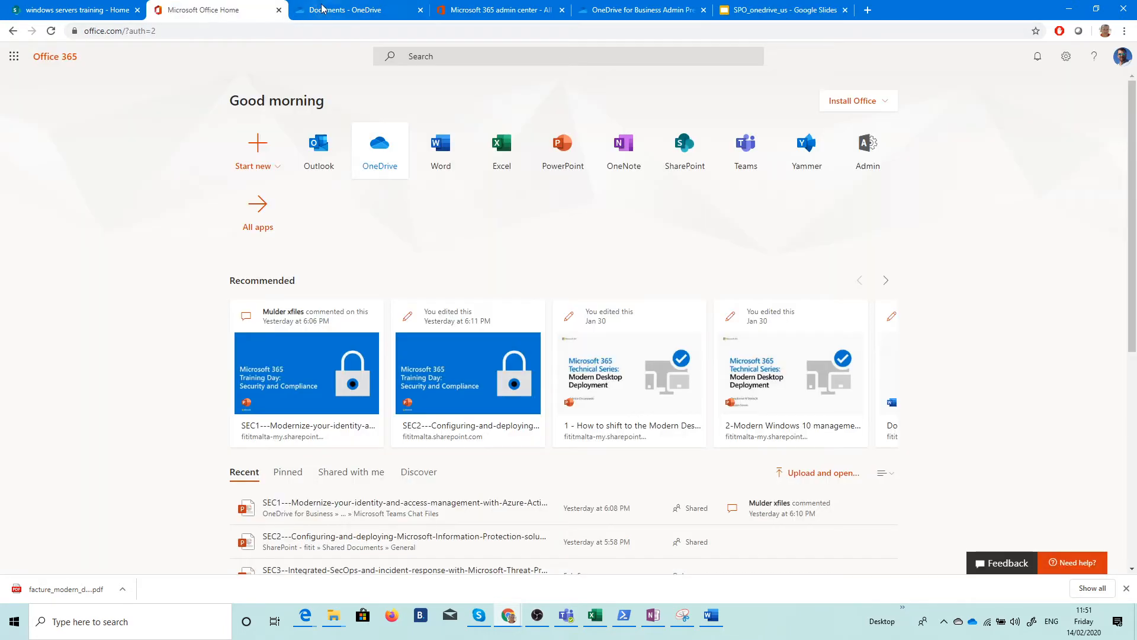
left_click(868, 145)
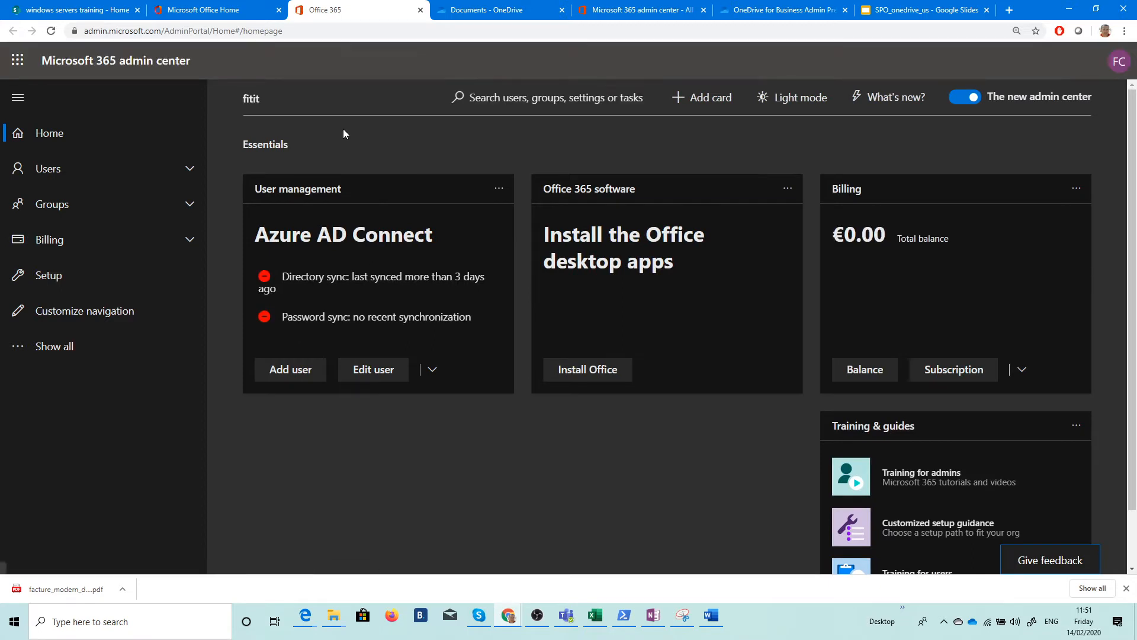
left_click(50, 348)
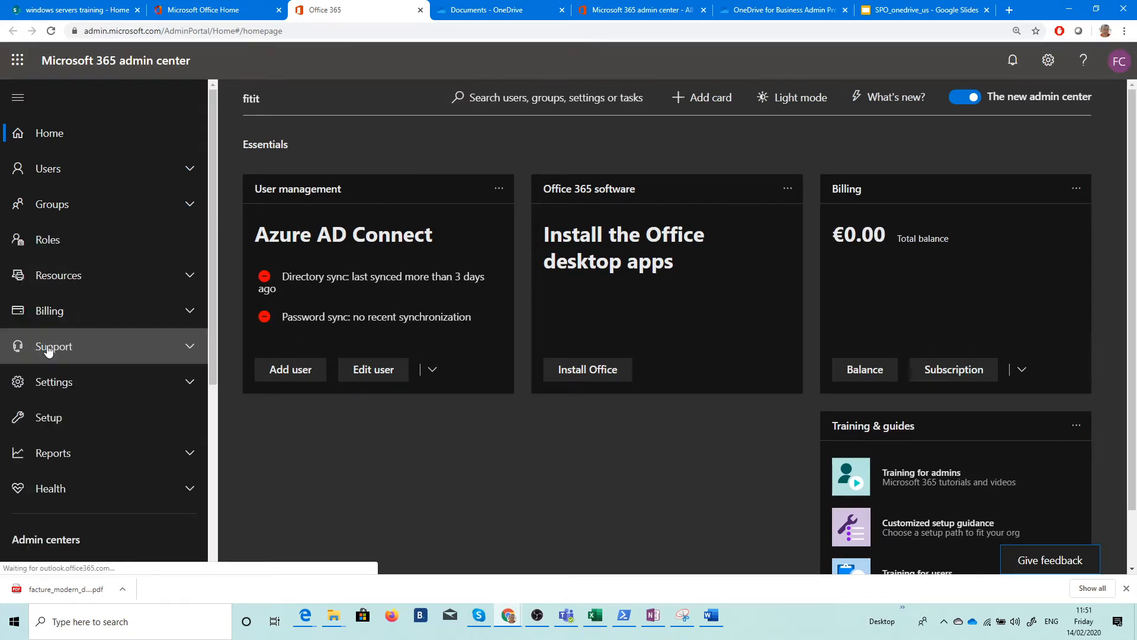
scroll(127, 237, "down", 4)
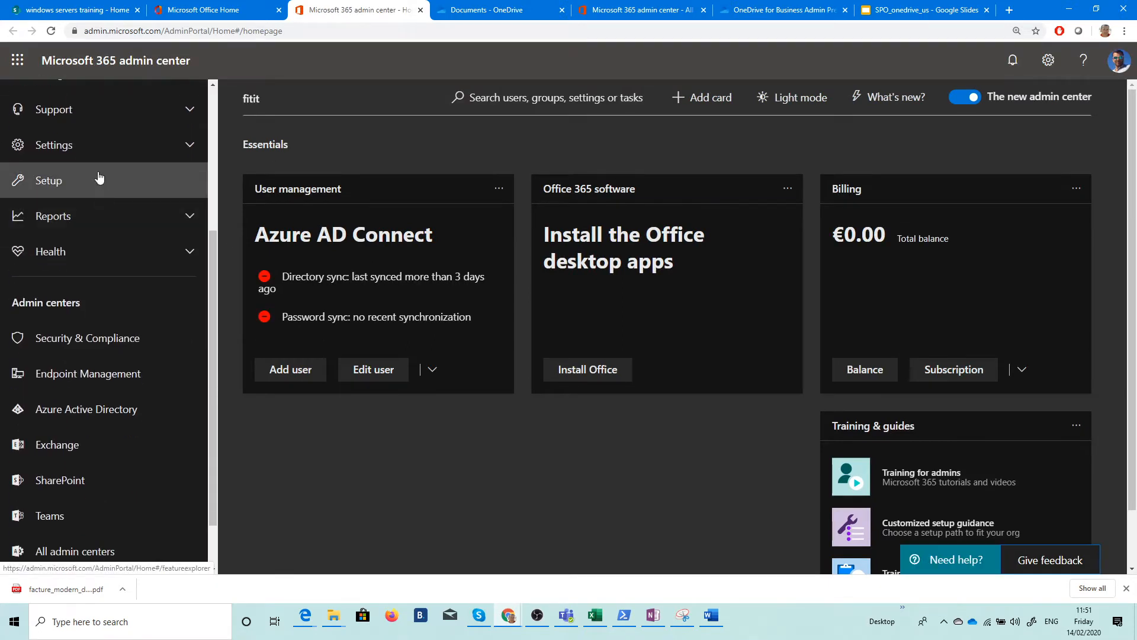
left_click(89, 338)
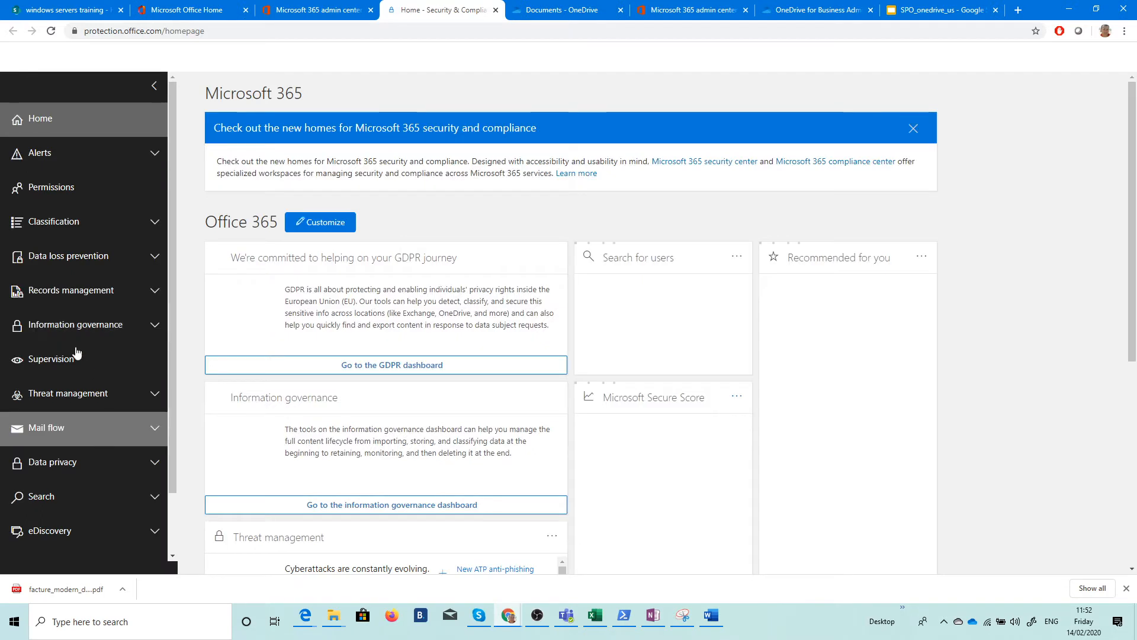
Open the onedrive case in eDiscovery and start a new search in it.
left_click(80, 466)
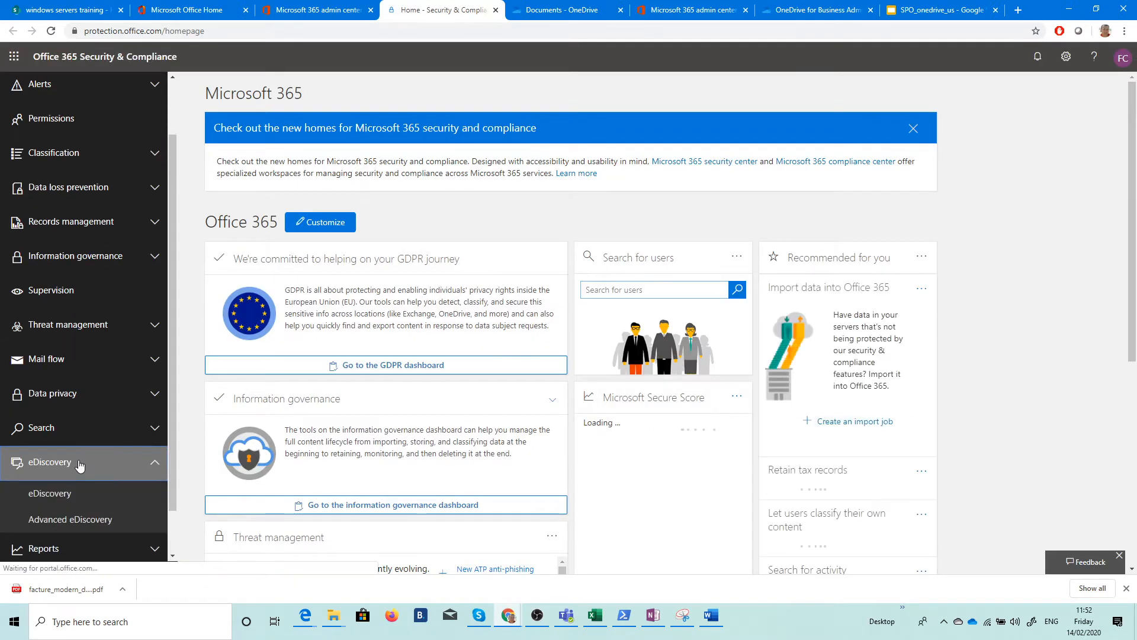
left_click(72, 493)
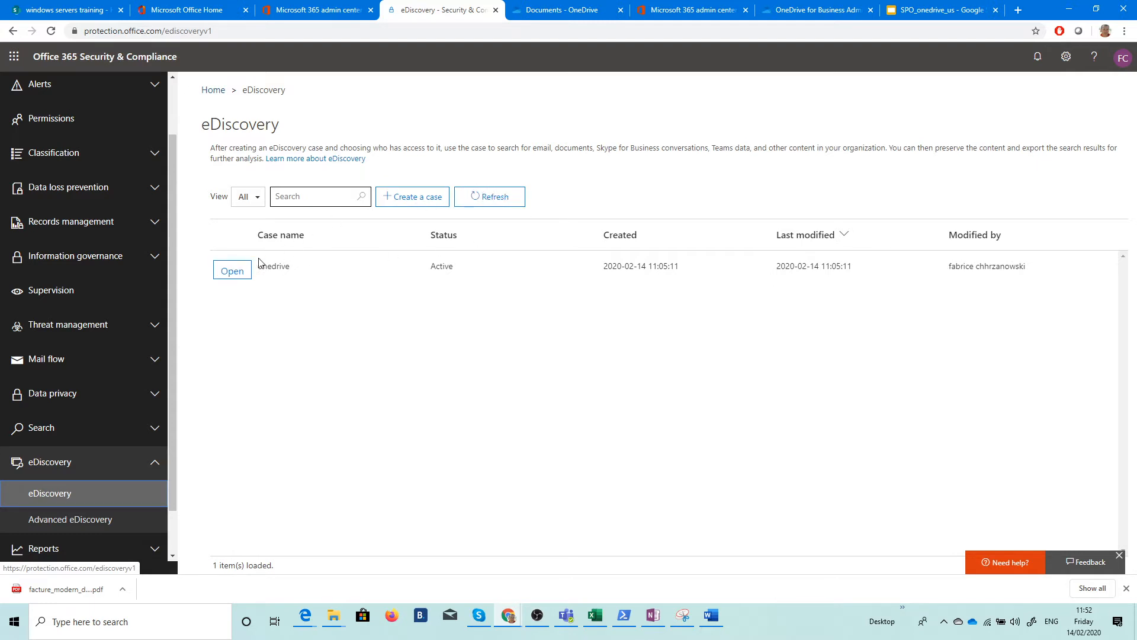
left_click(232, 270)
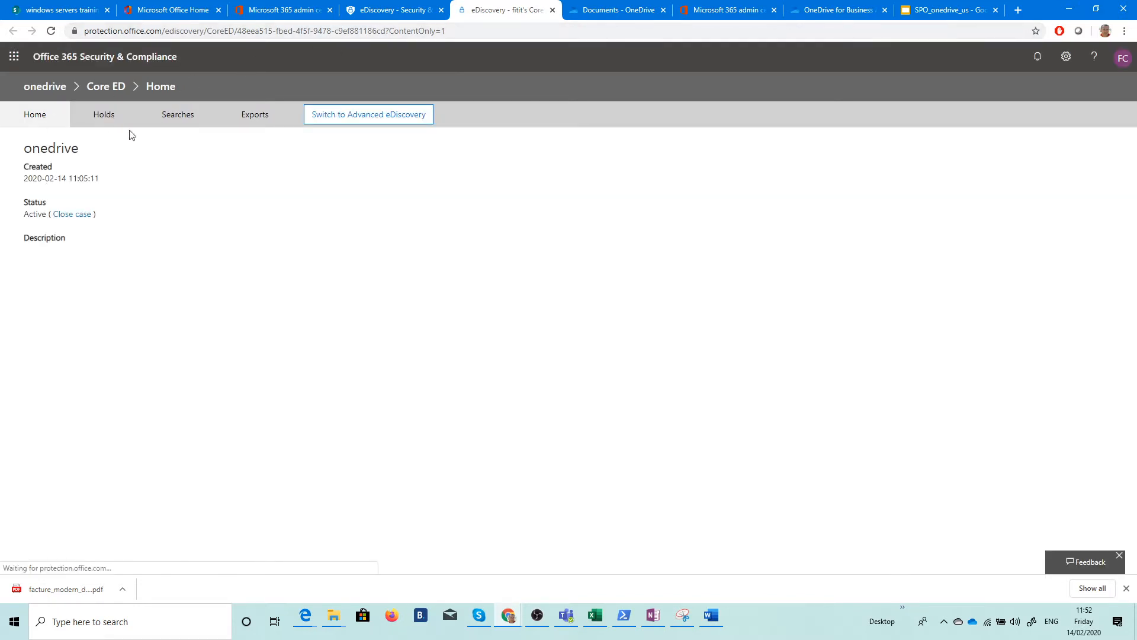
left_click(190, 121)
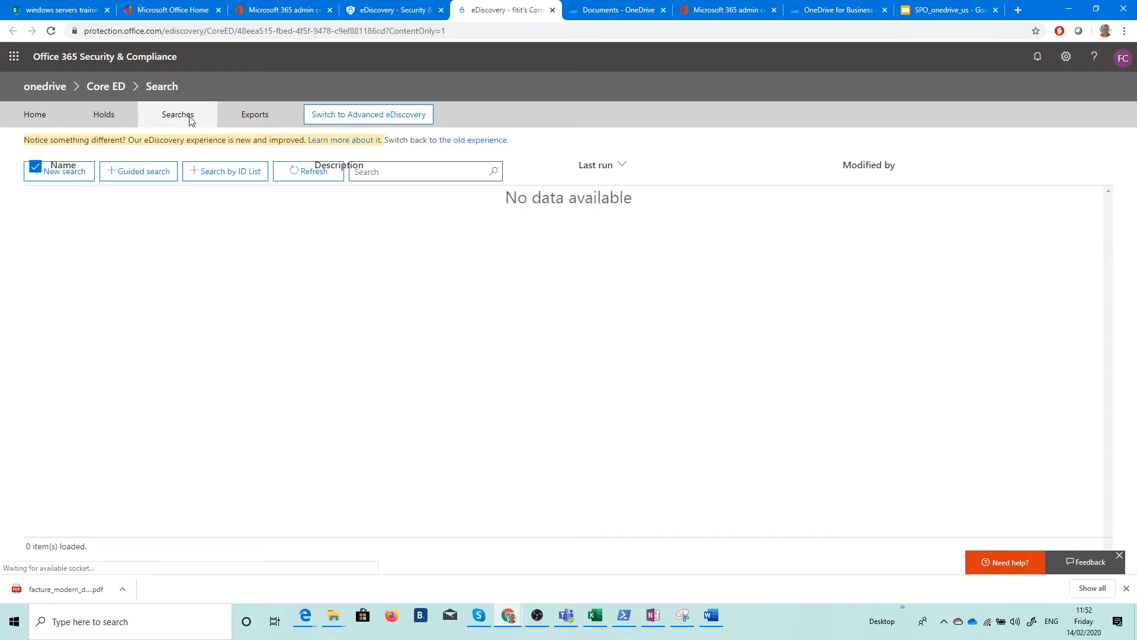
left_click(61, 175)
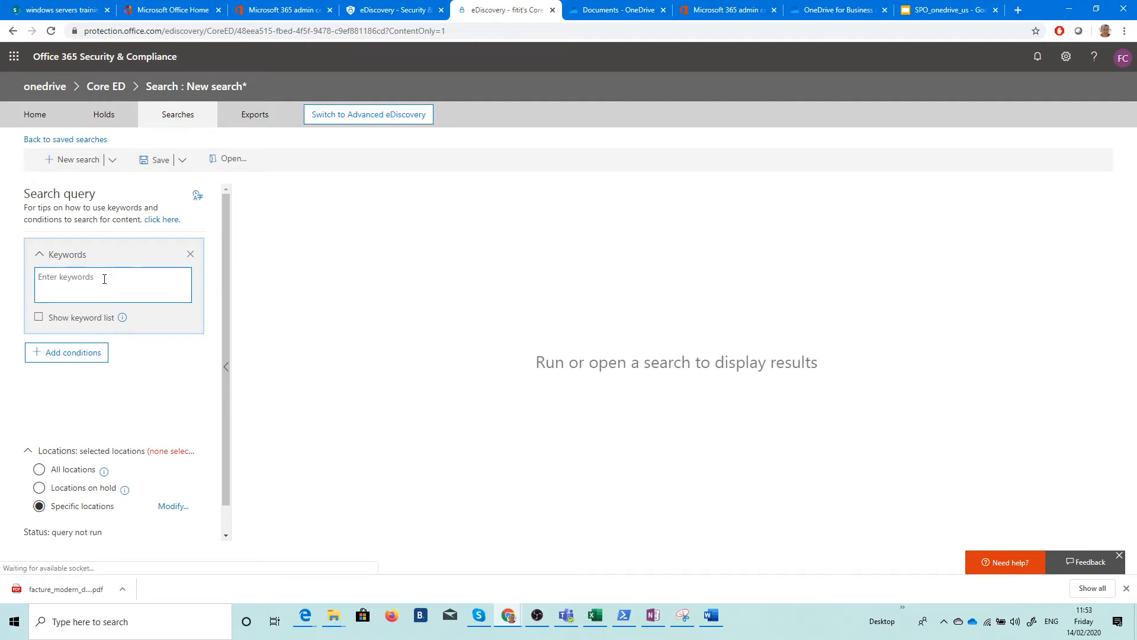
Open the documentation on keyword queries and search conditions and examine the AttachmentNames property and its examples.
left_click(161, 221)
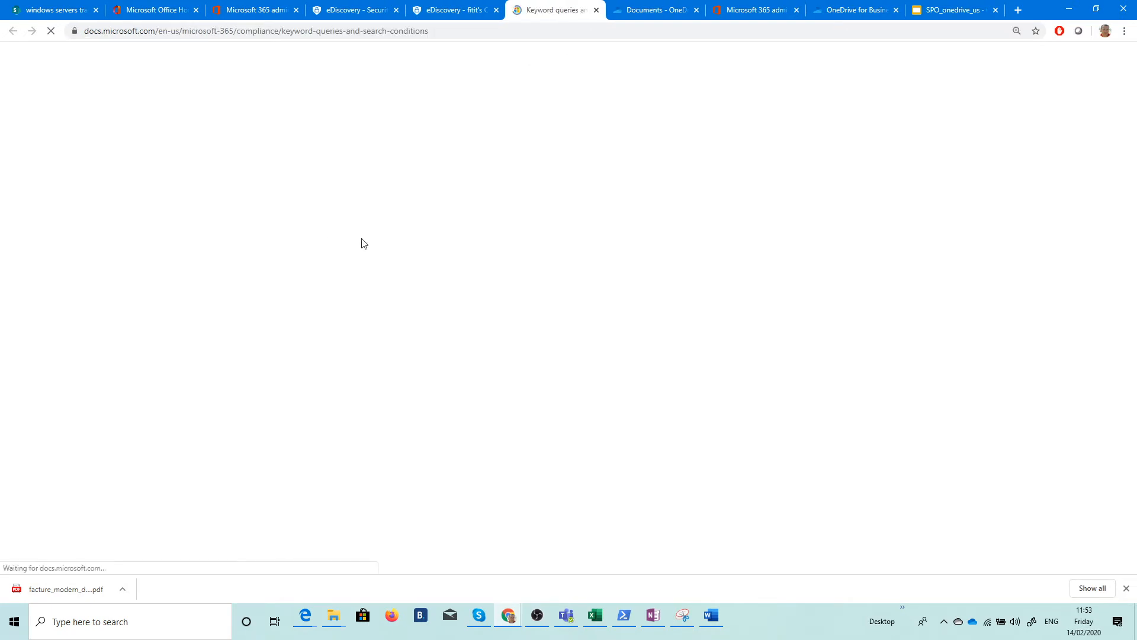
scroll(461, 279, "down", 9)
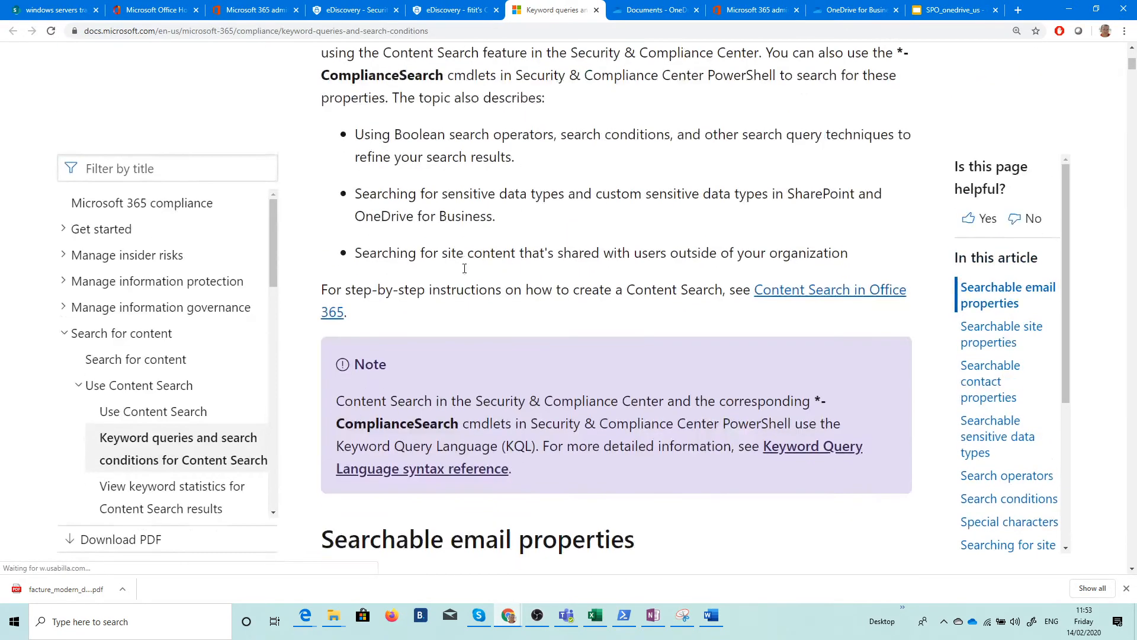
scroll(461, 255, "down", 8)
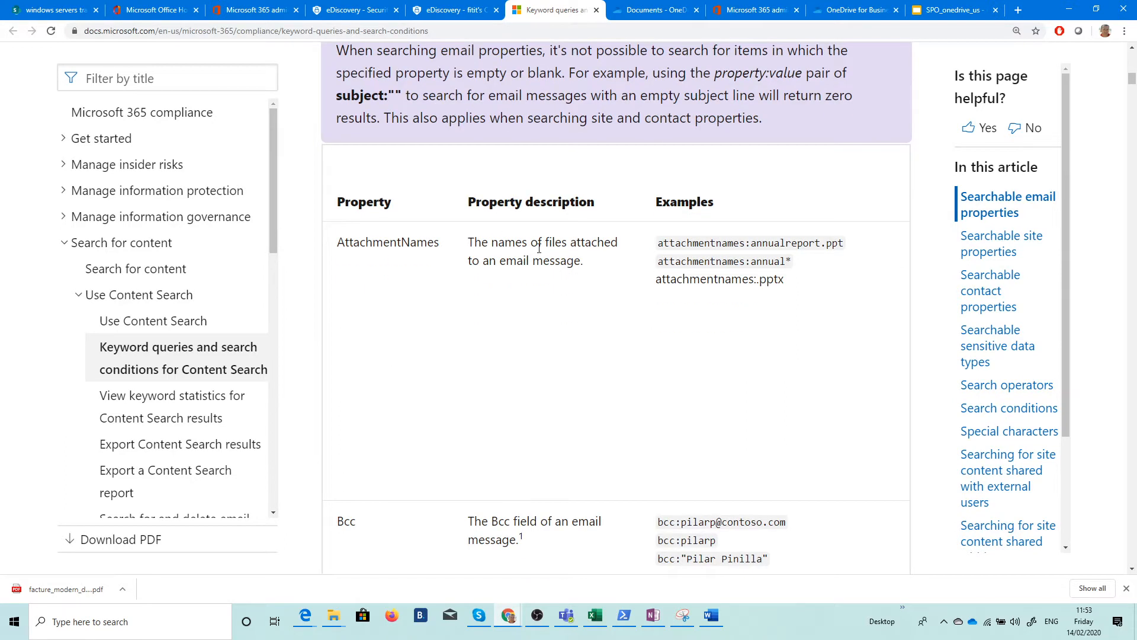
left_click_drag(513, 248, 548, 243)
left_click(501, 248)
left_click(465, 18)
left_click(145, 278)
left_click(537, 12)
left_click_drag(661, 244, 835, 243)
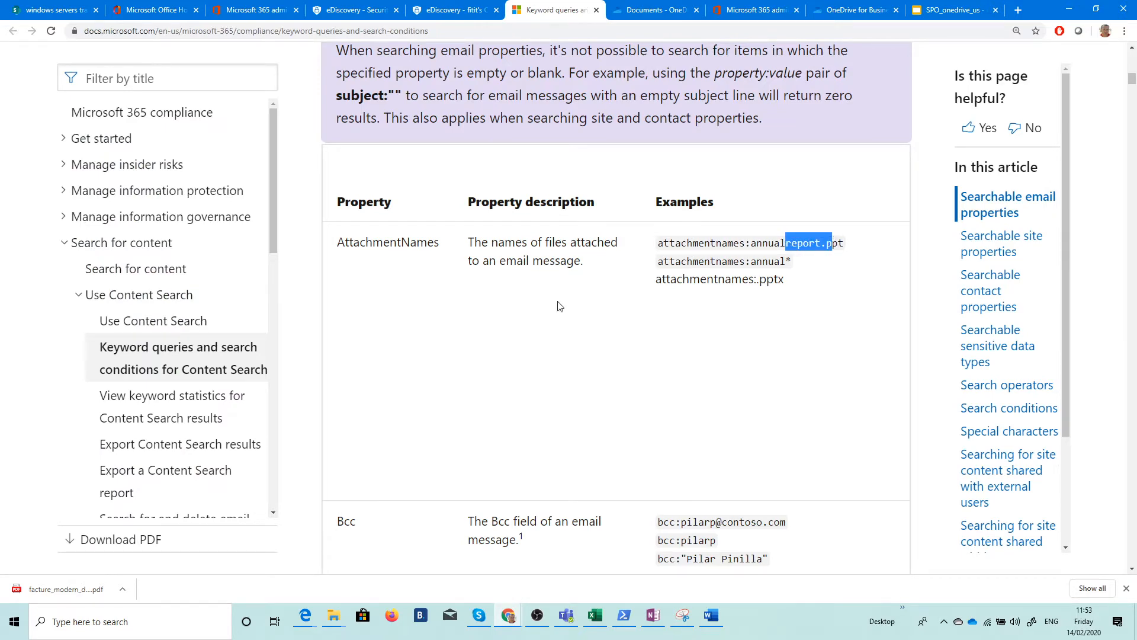
Examine the remaining searchable email properties, such as Bcc, Cc, From, Importance and IsRead, with their example queries.
scroll(559, 309, "down", 5)
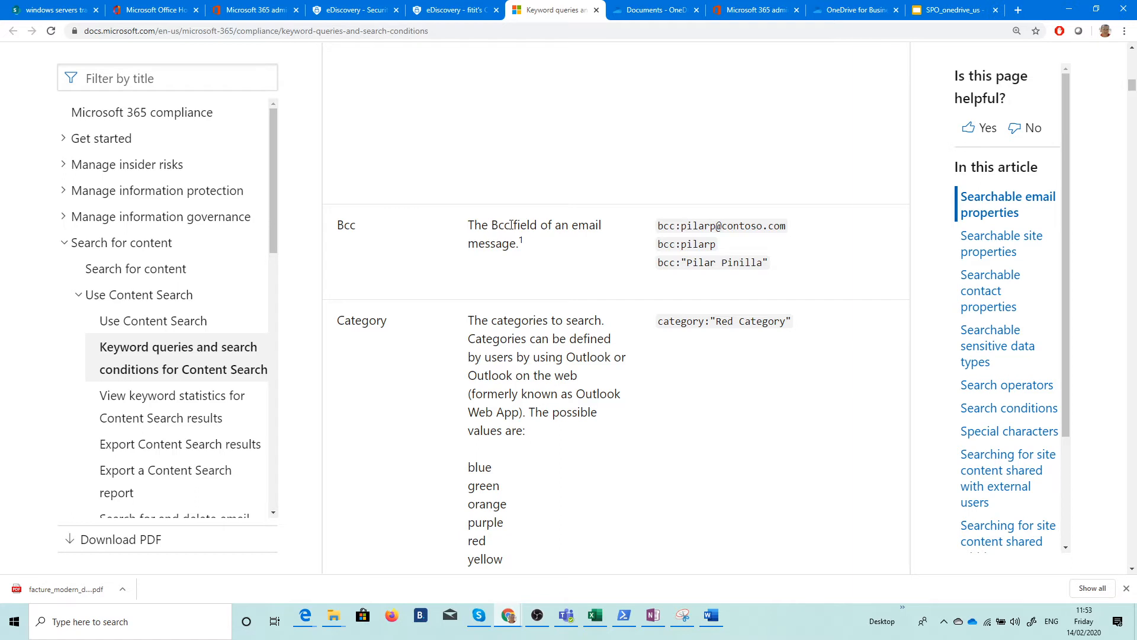
left_click_drag(495, 229, 519, 227)
left_click(548, 225)
left_click_drag(692, 225, 783, 226)
left_click(537, 230)
scroll(544, 324, "down", 7)
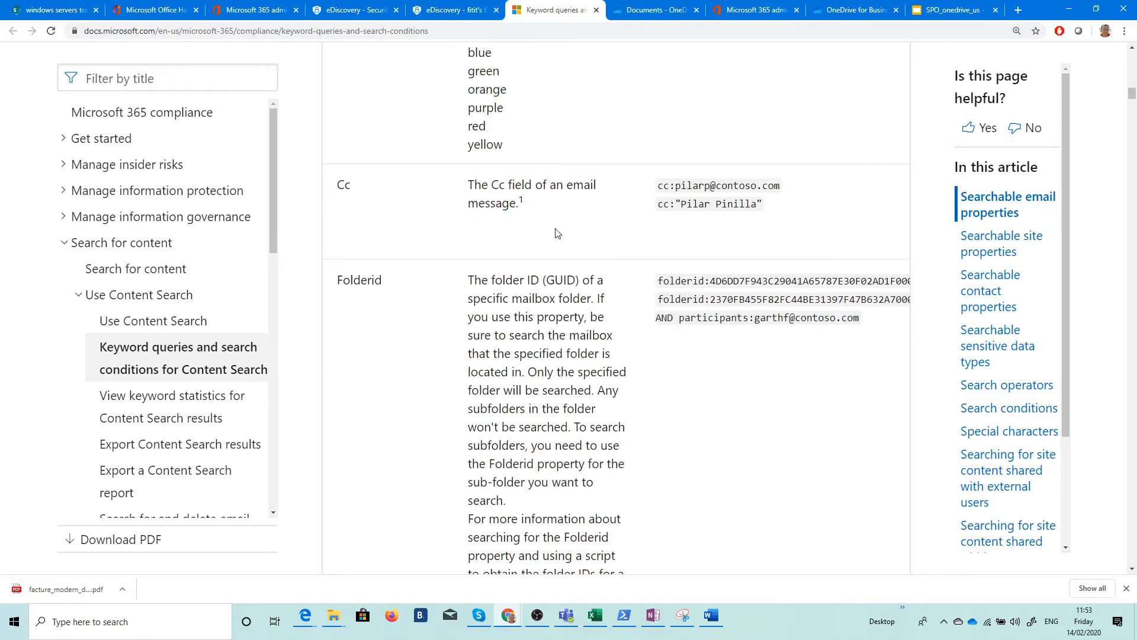
scroll(554, 238, "down", 7)
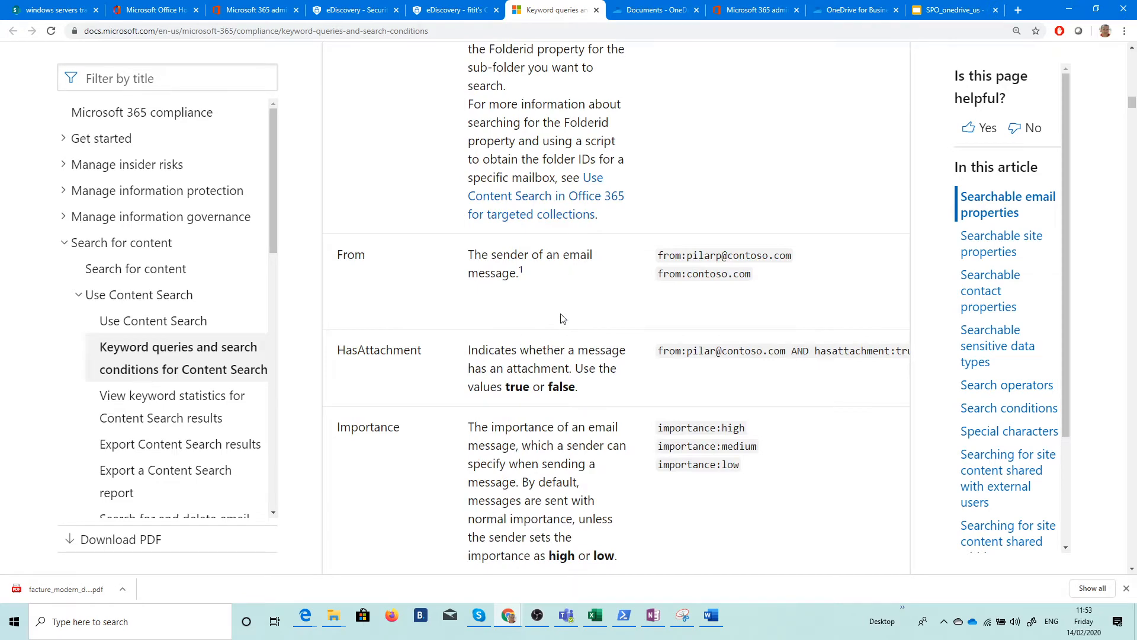
scroll(472, 277, "down", 5)
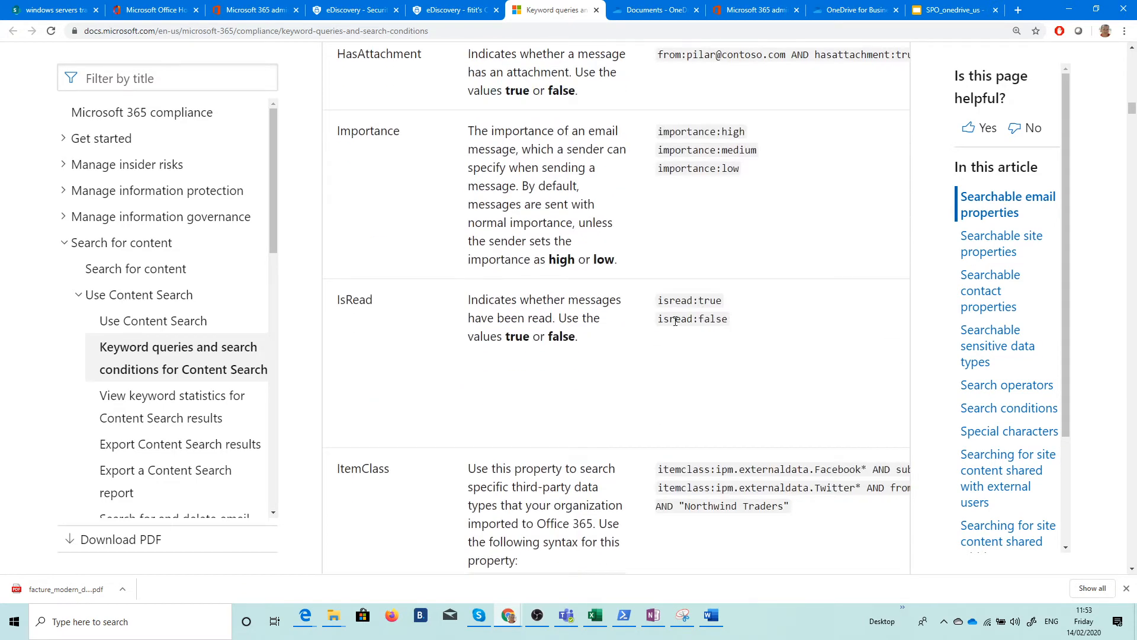
scroll(566, 271, "down", 20)
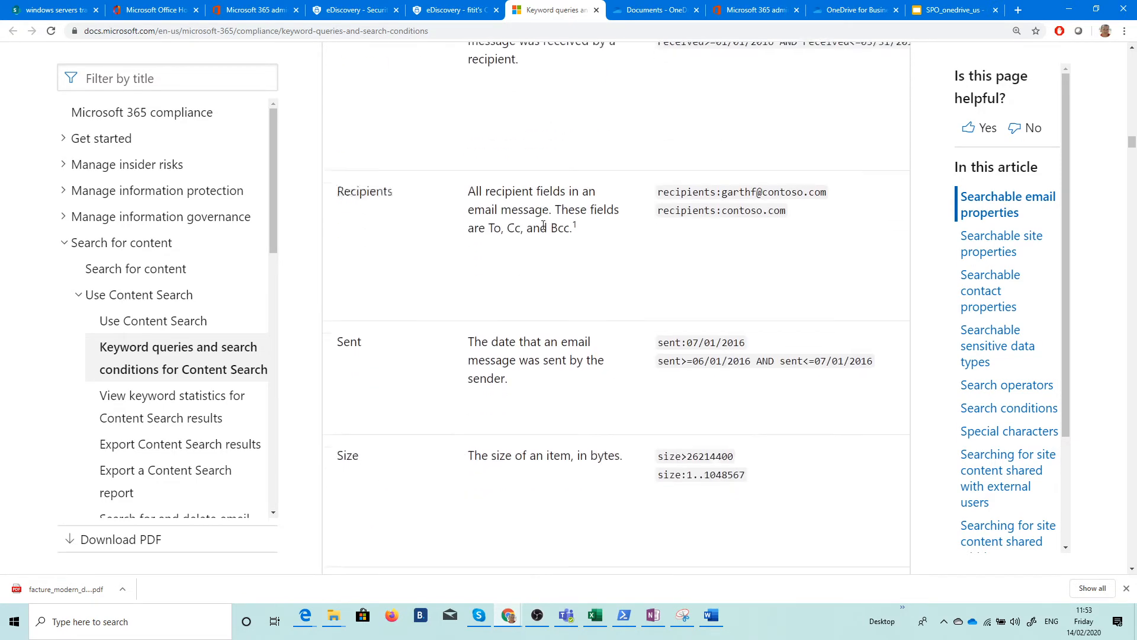
Examine the searchable site properties, including FileExtension and FileName, and the searchable contact properties in the article.
scroll(543, 225, "down", 20)
scroll(542, 225, "down", 7)
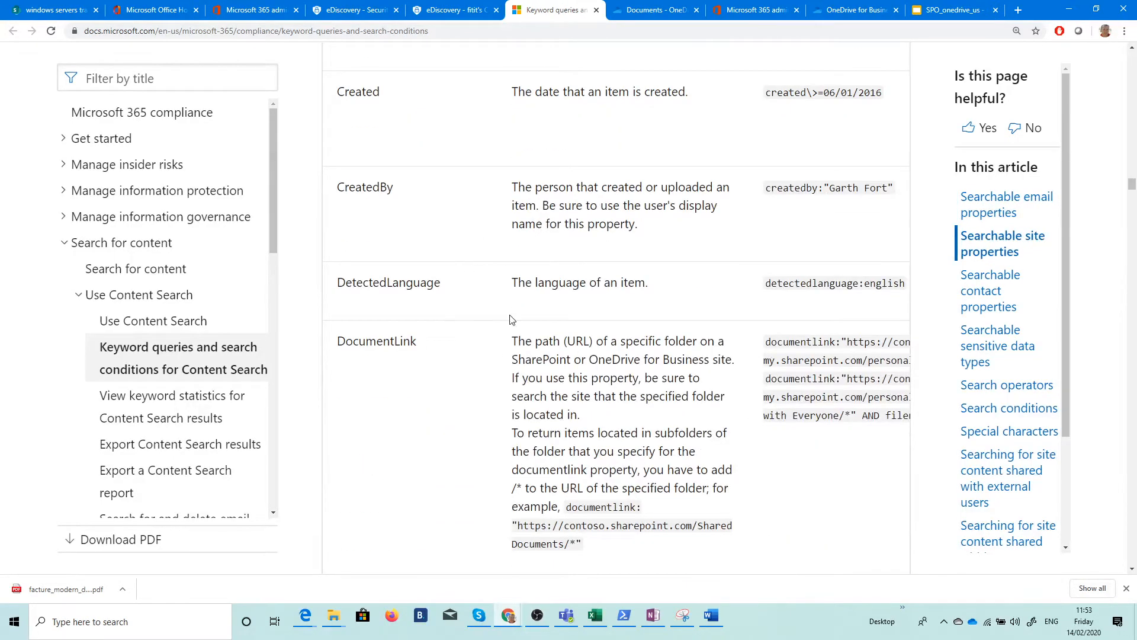
scroll(528, 285, "down", 8)
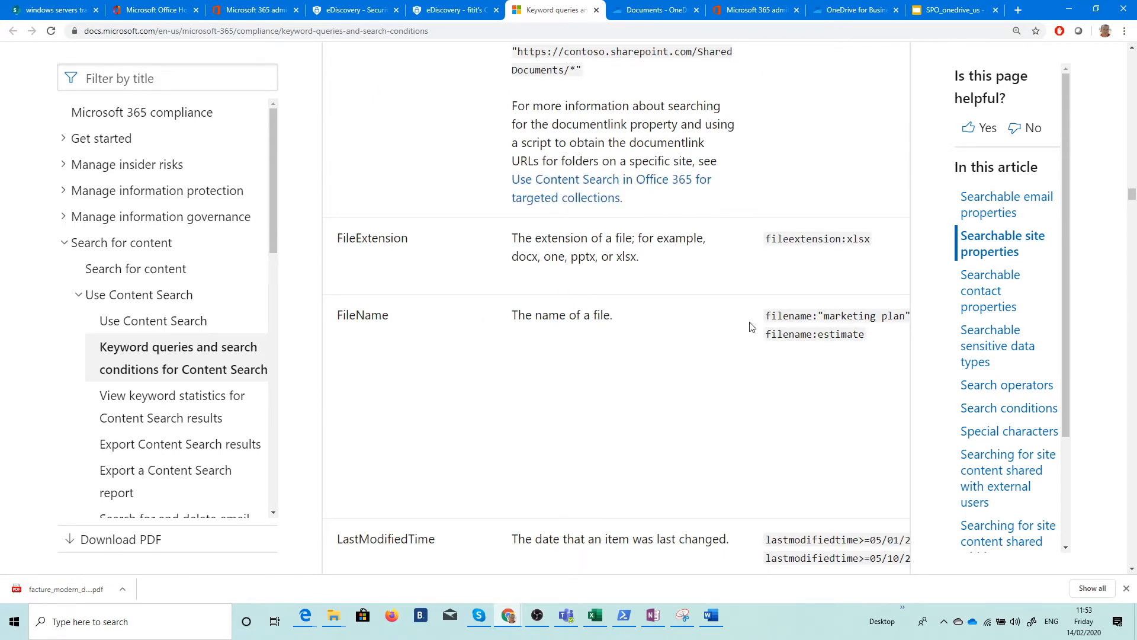
scroll(554, 283, "down", 7)
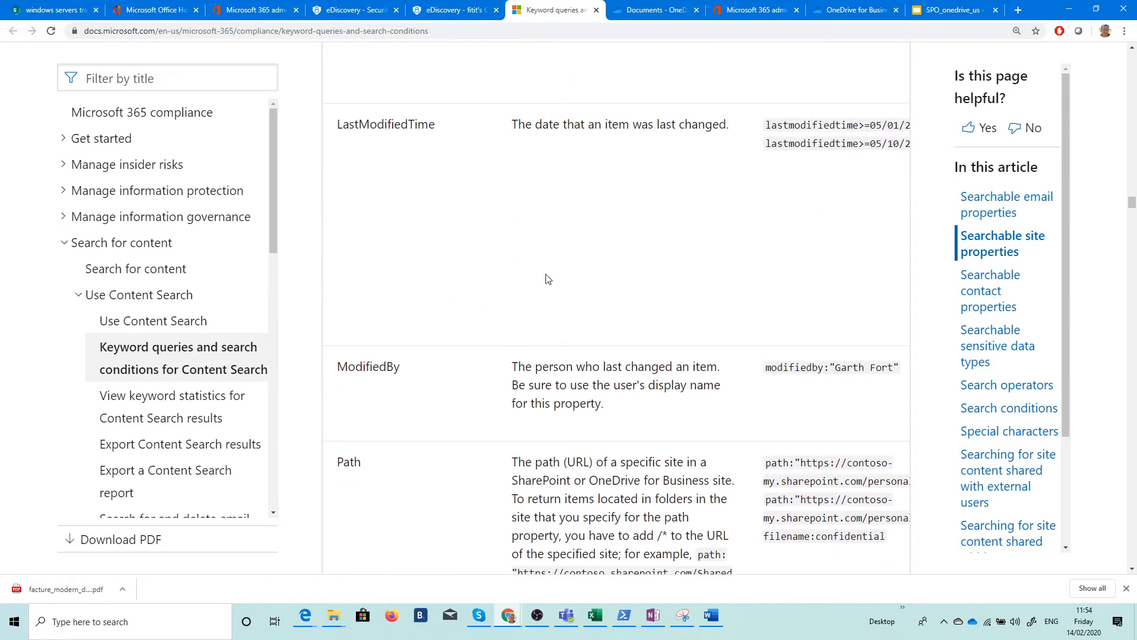
scroll(549, 278, "down", 20)
scroll(541, 294, "down", 5)
scroll(536, 302, "up", 13)
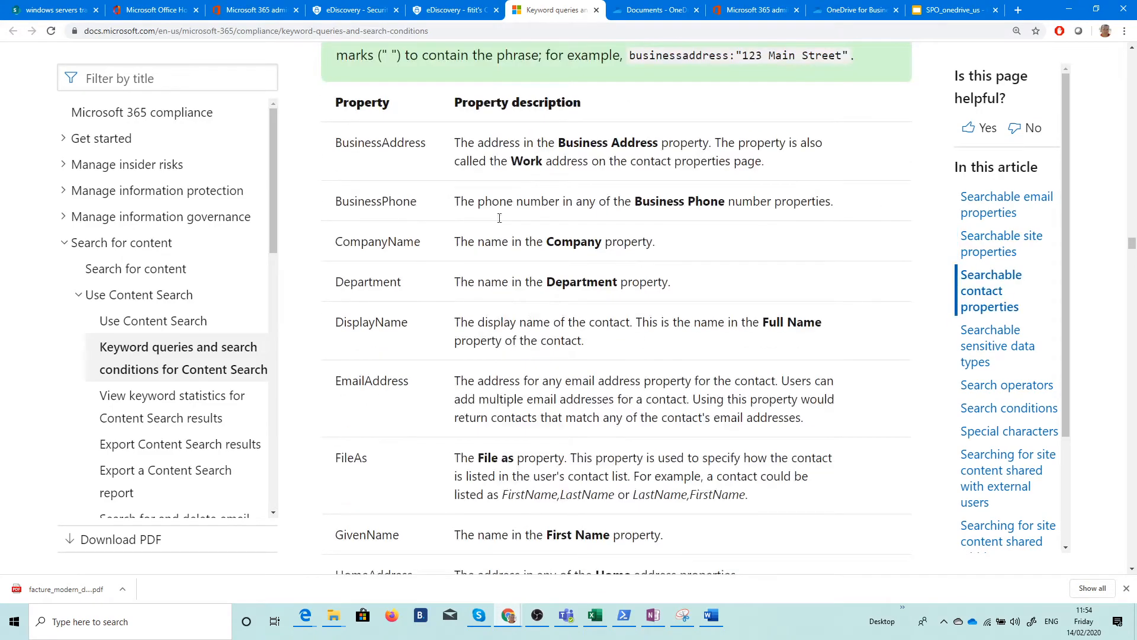
Return to the OneDrive Features slide of the SPO_onedrive_us presentation and highlight the Data loss prevention (DLP) entry.
left_click(441, 10)
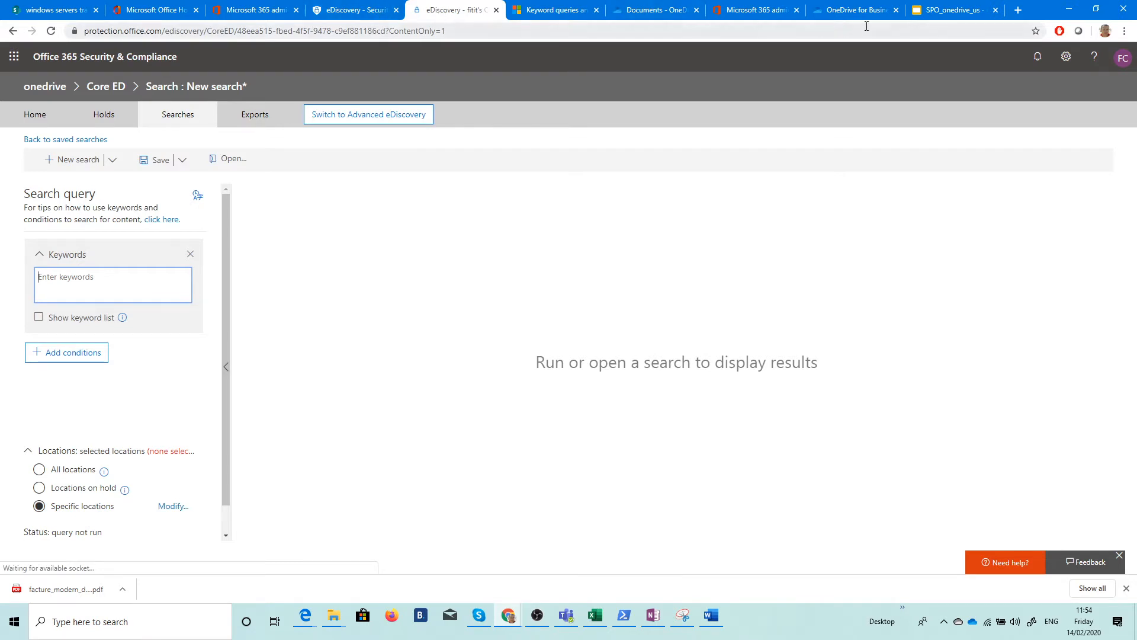
left_click(937, 8)
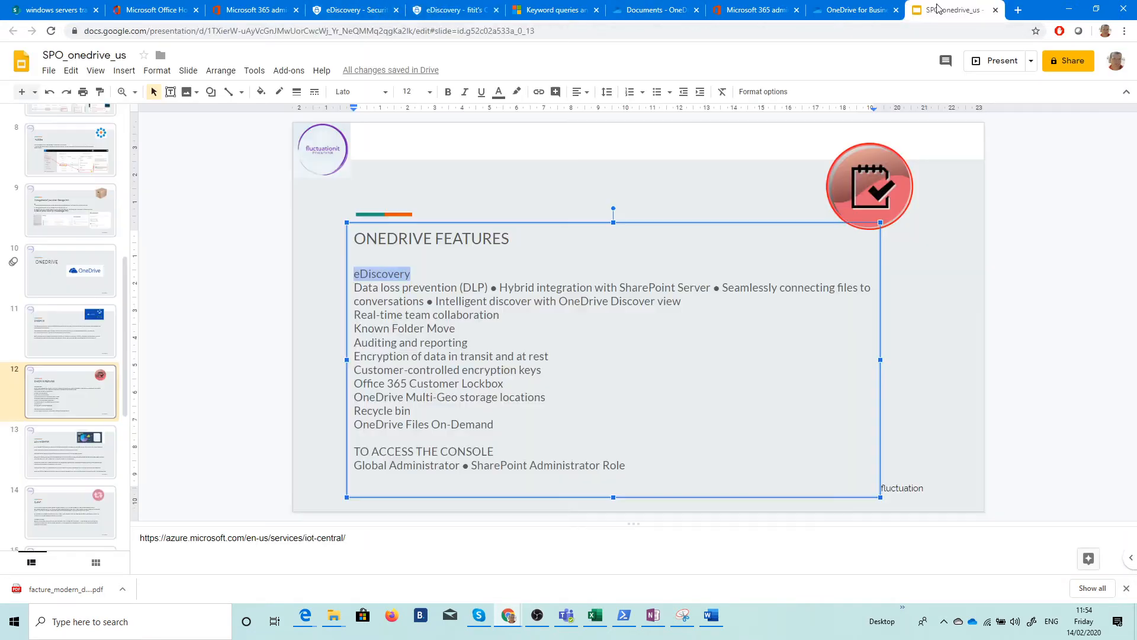
left_click(488, 288)
left_click_drag(390, 287, 472, 286)
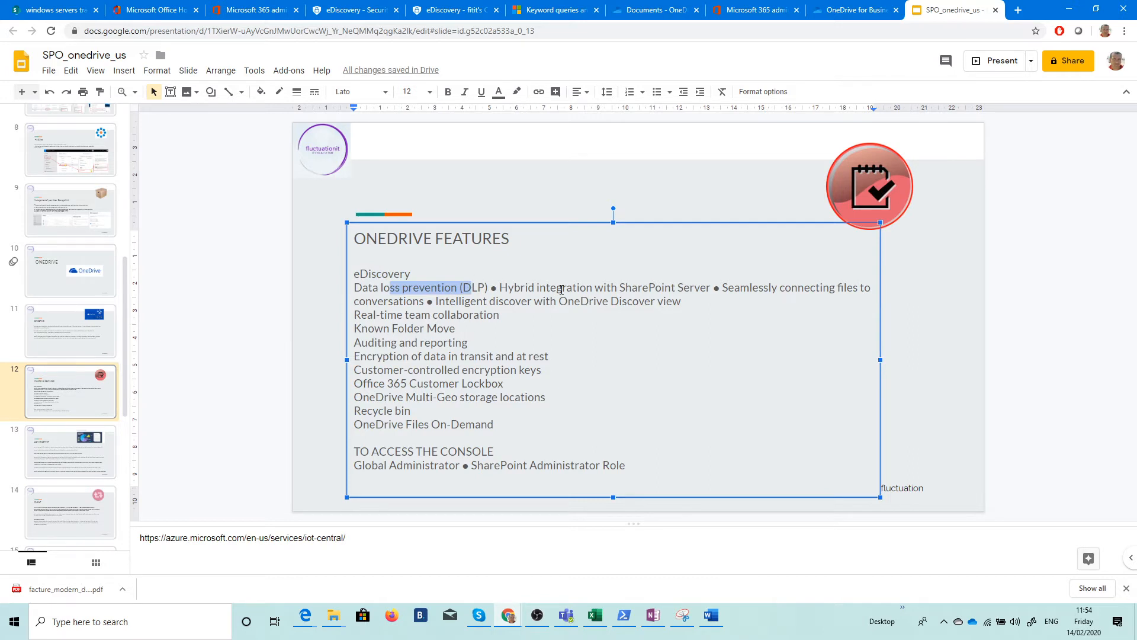
left_click(428, 284)
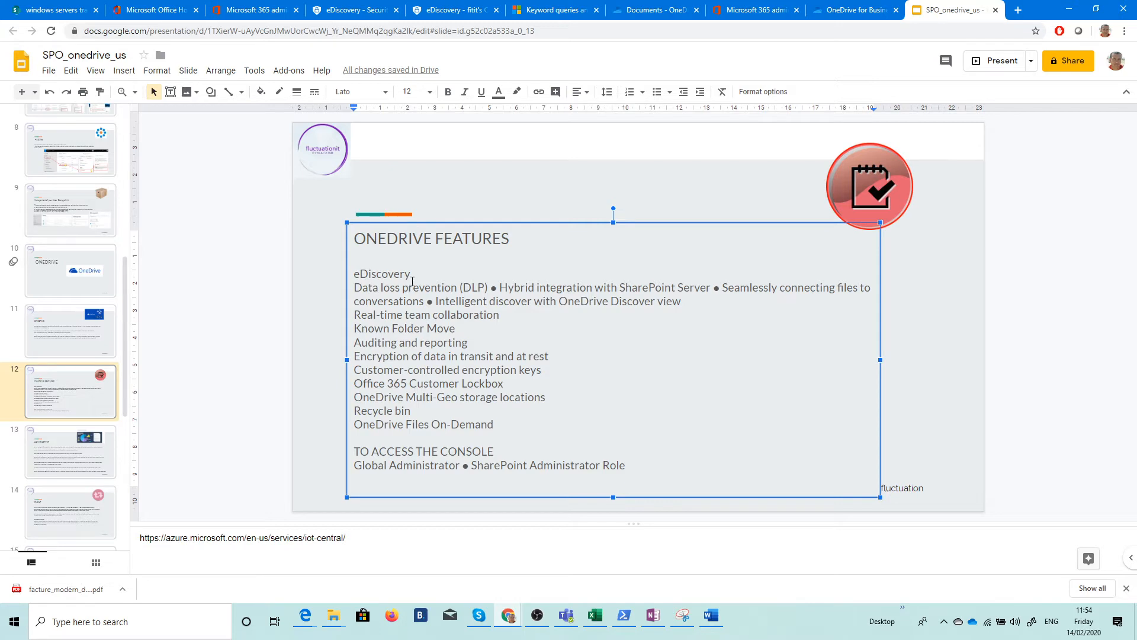
Open the data loss prevention policies in the Office 365 Security & Compliance center and start creating a policy.
left_click(249, 10)
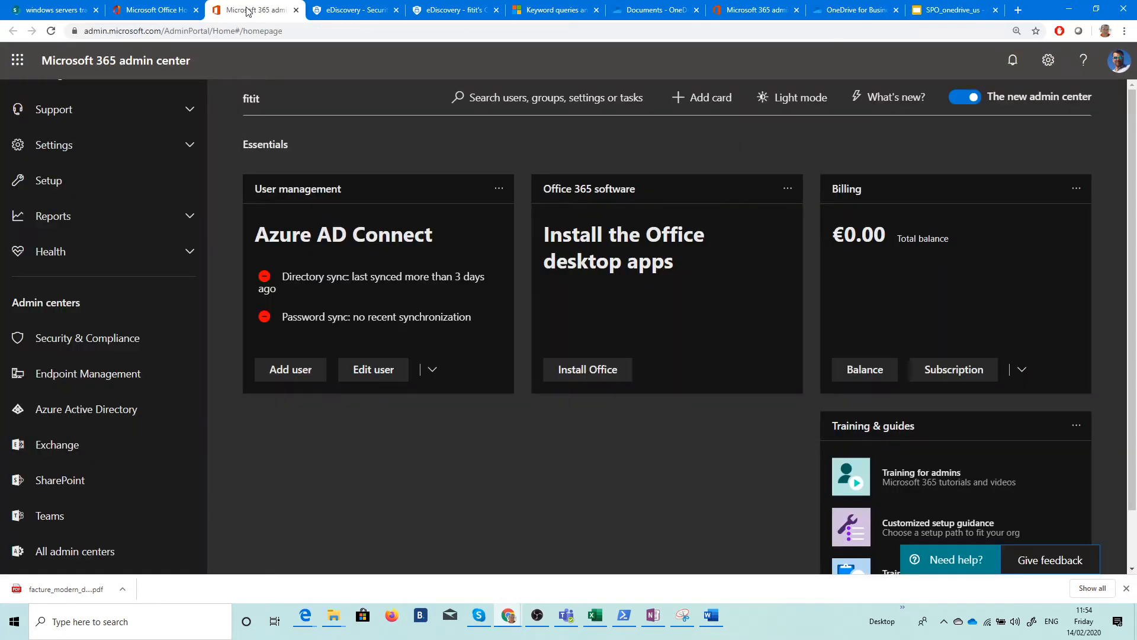
left_click(353, 10)
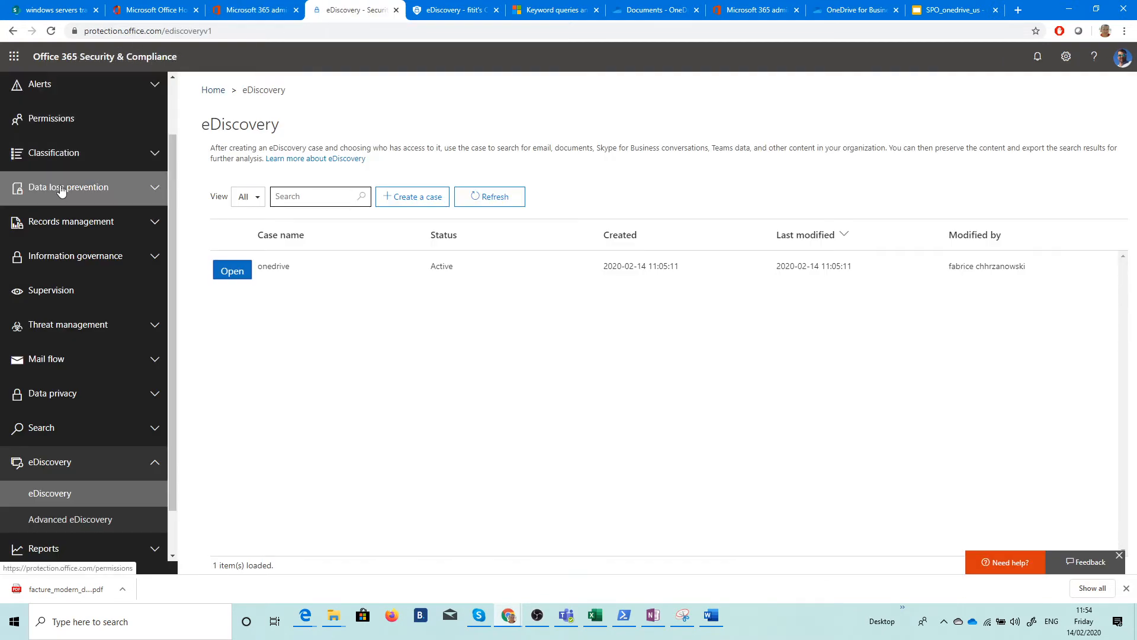
left_click(82, 193)
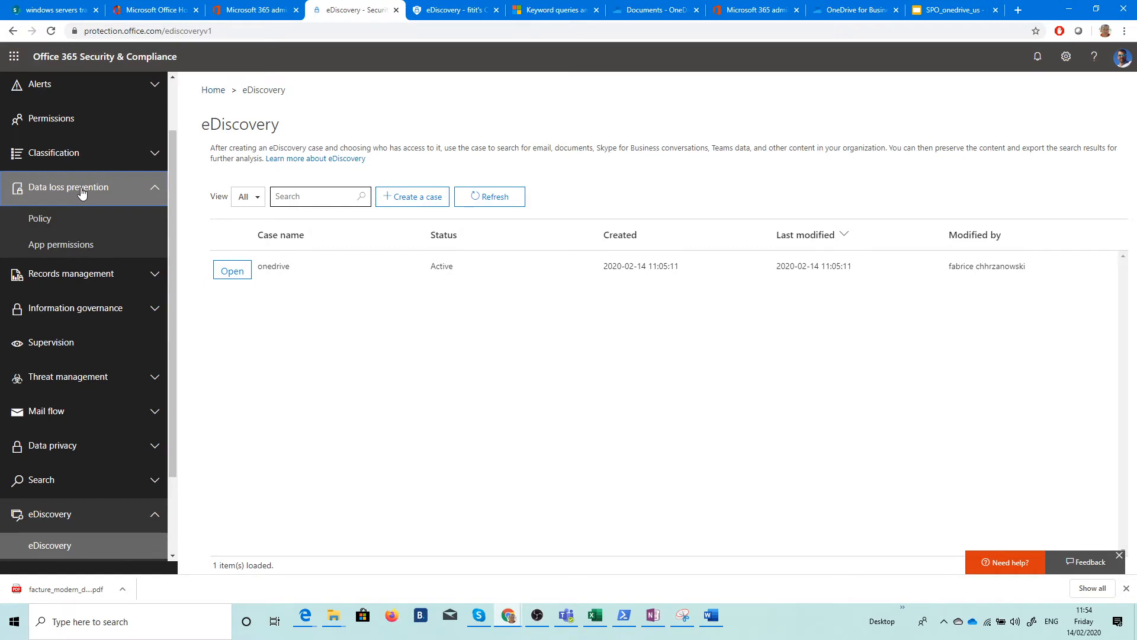
left_click(38, 219)
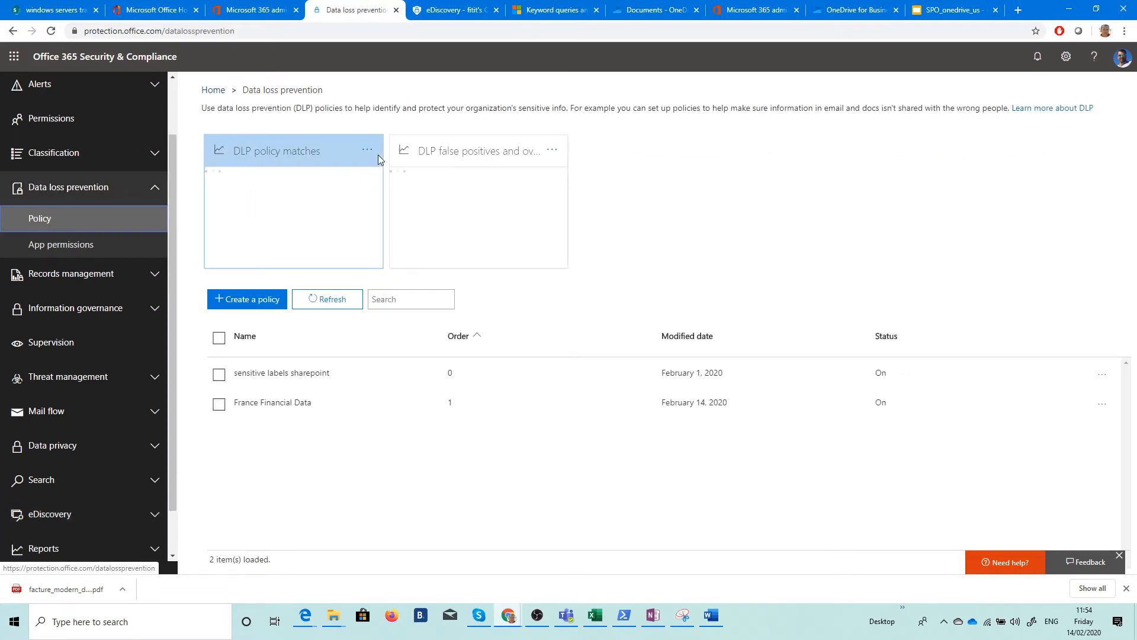
left_click(266, 304)
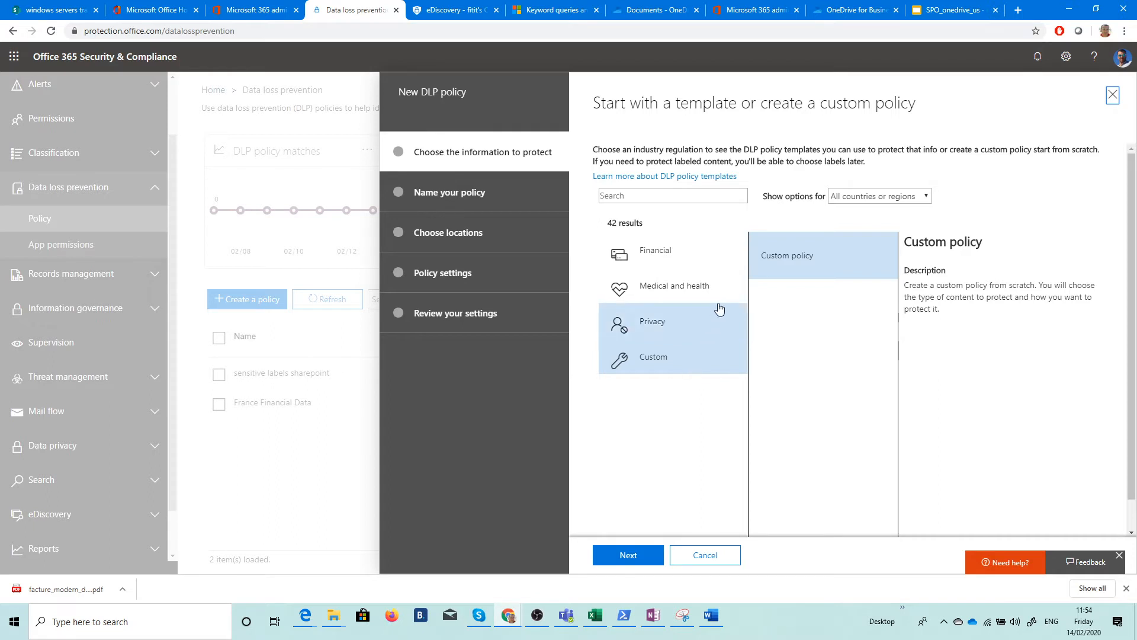
Examine the description and protected information of the France Financial Data template in the Financial category.
left_click(671, 254)
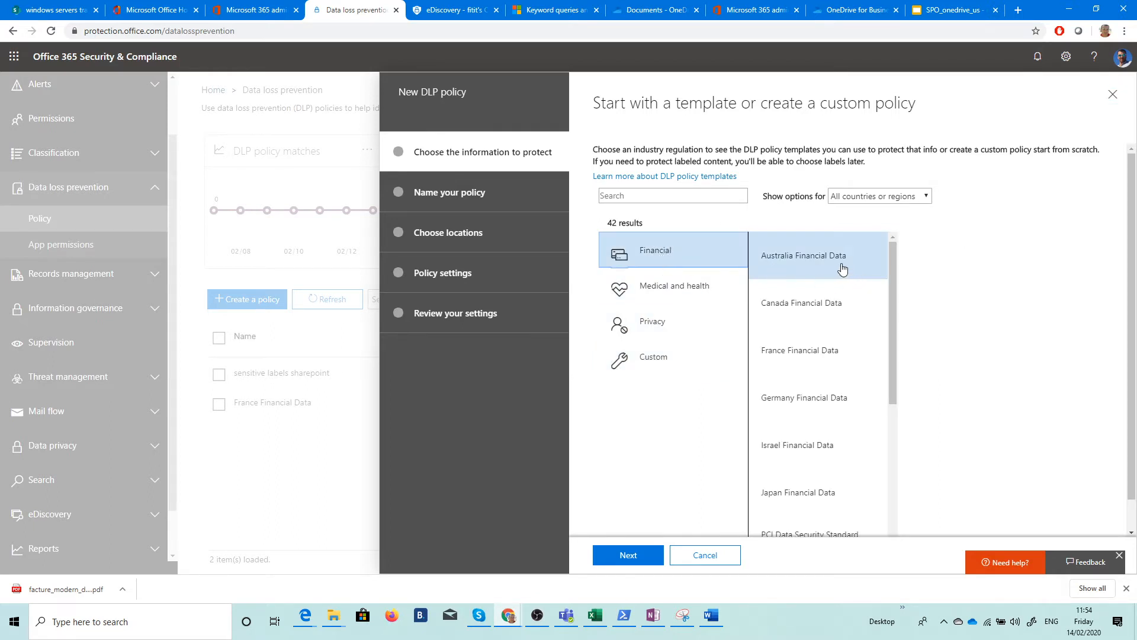
left_click(809, 352)
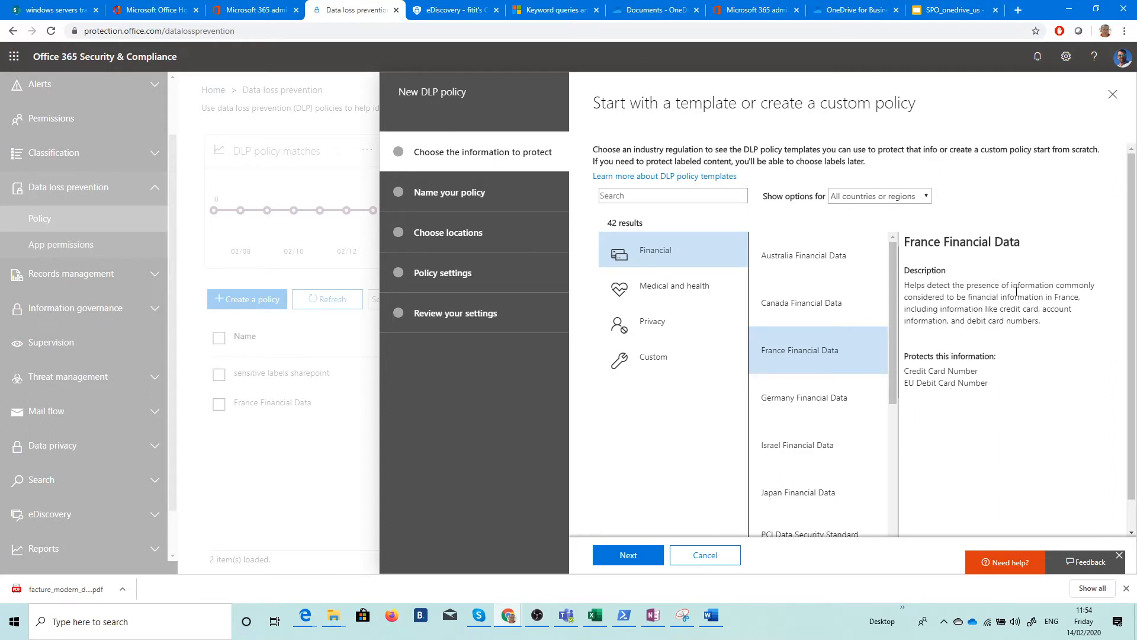
left_click_drag(994, 309, 1062, 308)
left_click_drag(936, 320, 1031, 318)
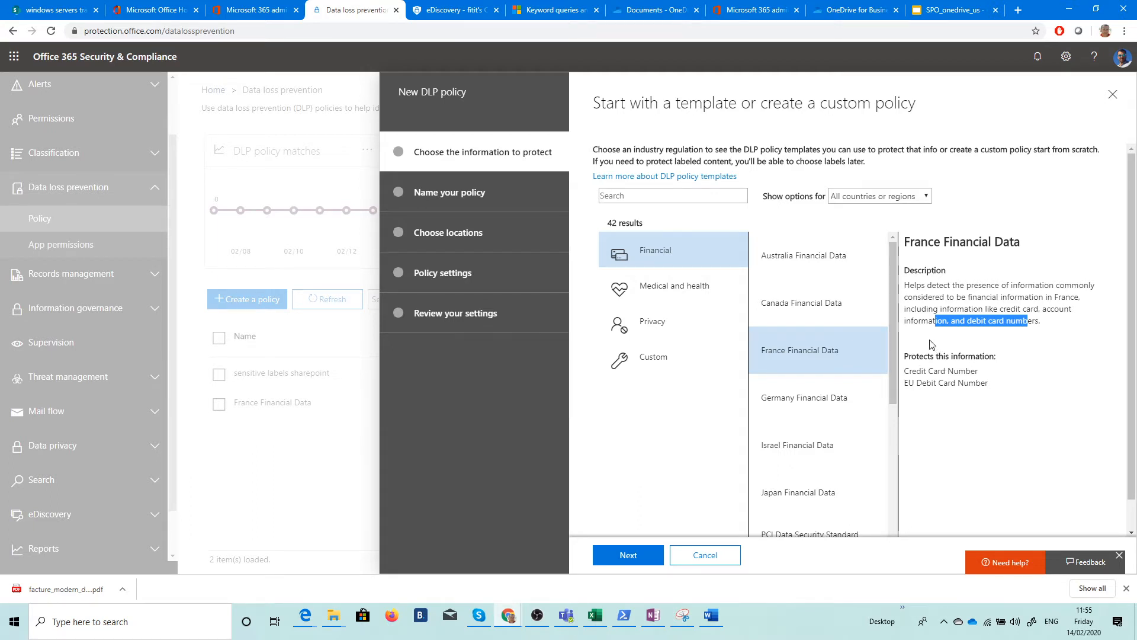
scroll(931, 345, "down", 1)
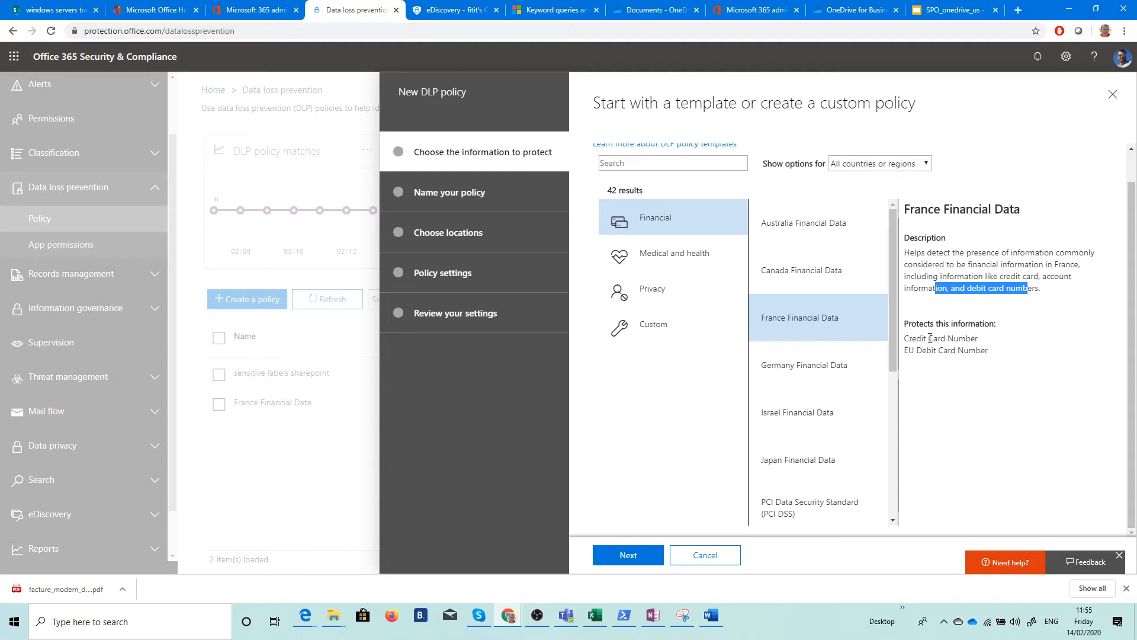
scroll(931, 337, "up", 1)
Filter the templates to United States of America and review the U.S. Financial Data, FTC Consumer Rules and GLBA financial templates.
left_click(924, 197)
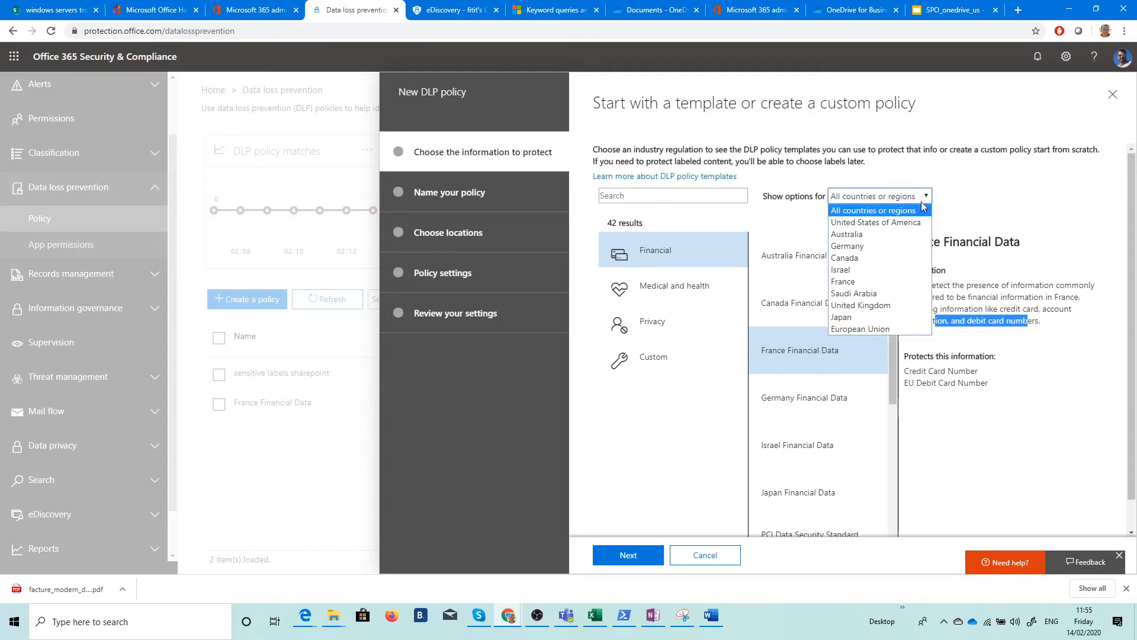
left_click(890, 224)
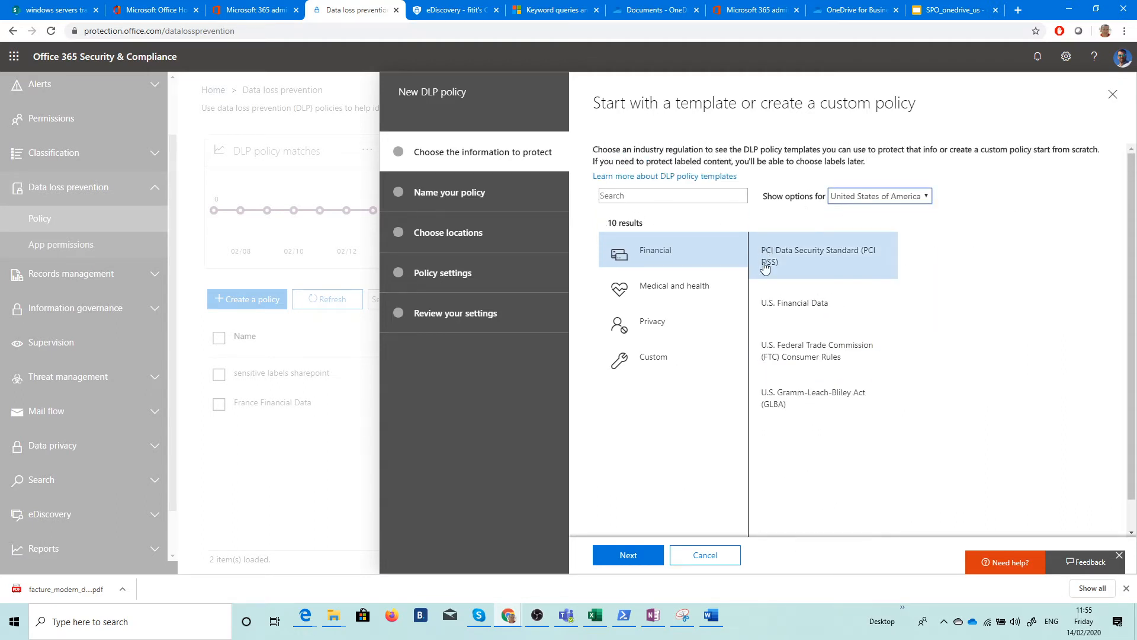
left_click(810, 303)
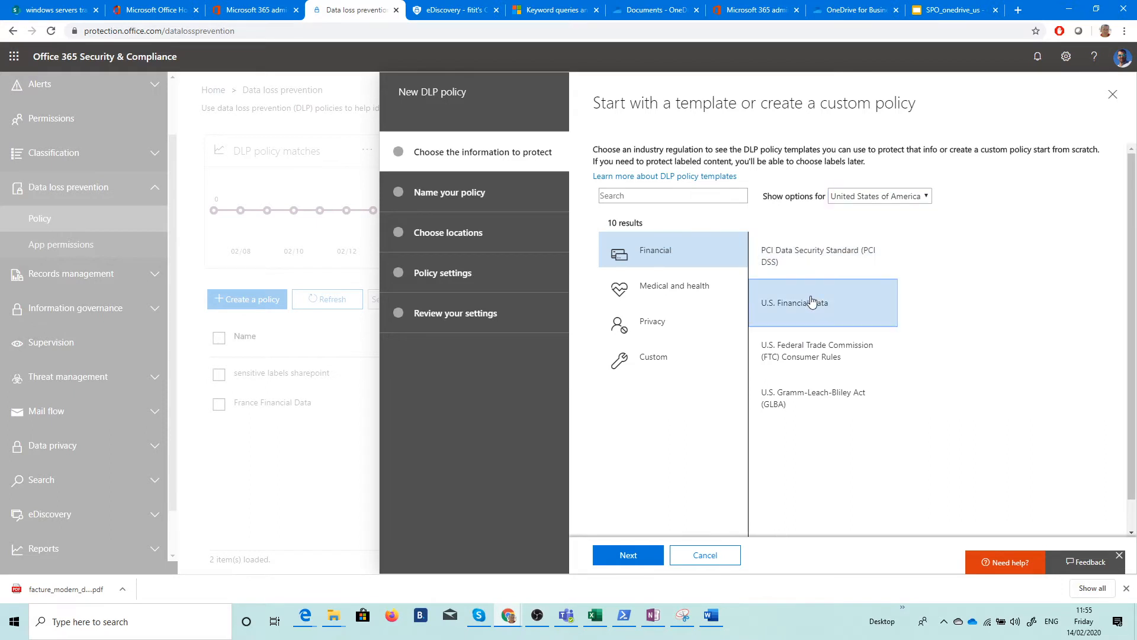
left_click(841, 347)
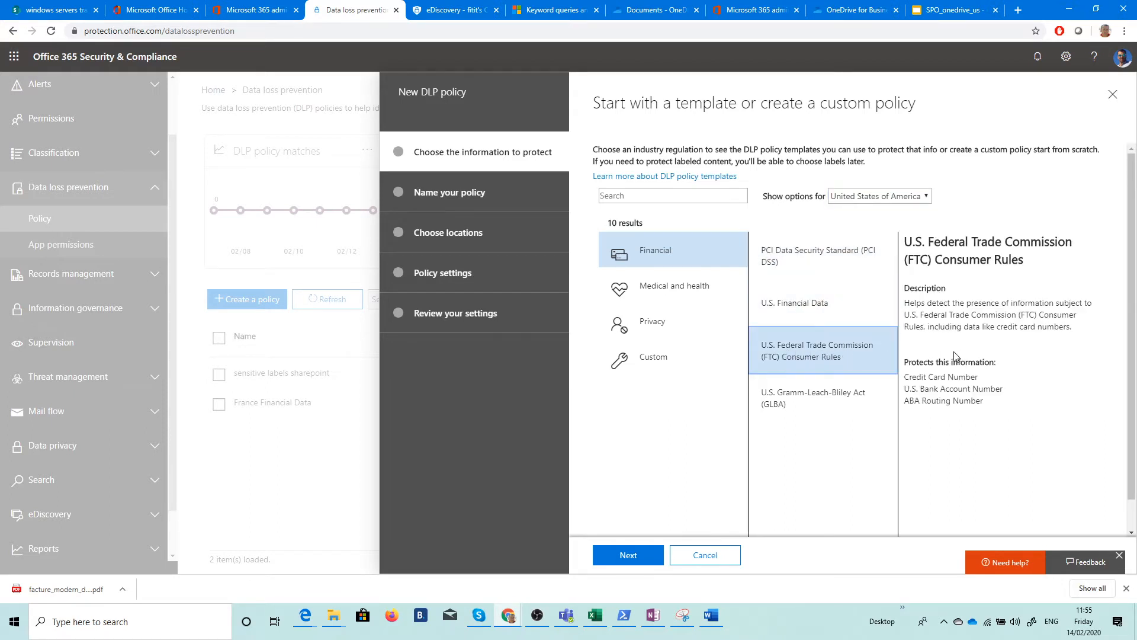
left_click(820, 403)
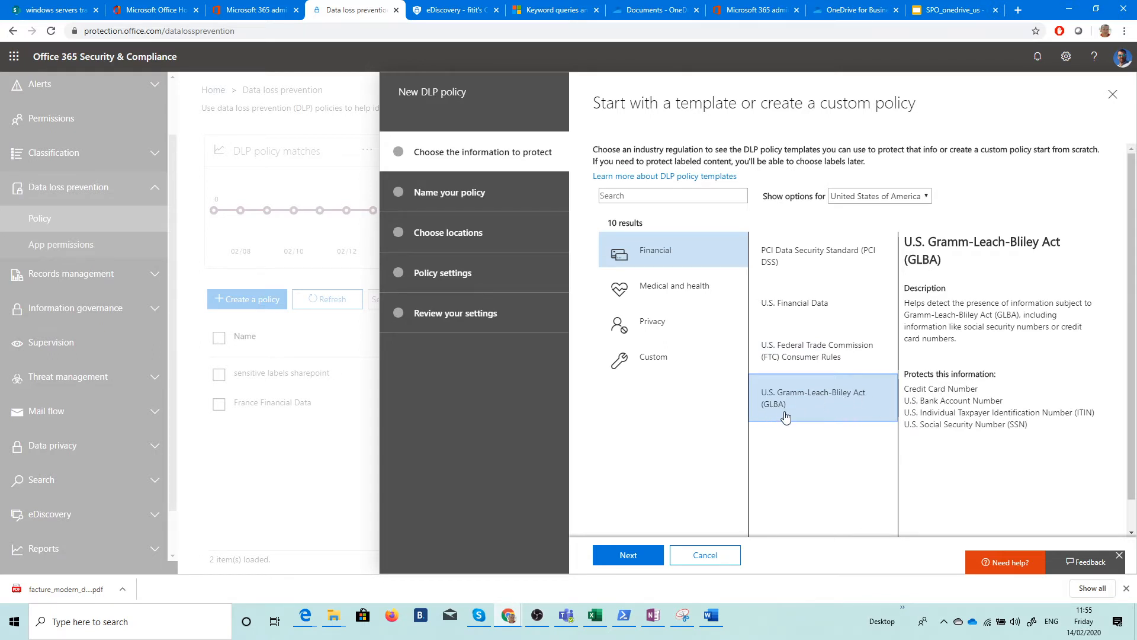
Review the U.S. Health Insurance Act (HIPAA) template and the Privacy and Custom template categories.
left_click(700, 290)
left_click(802, 275)
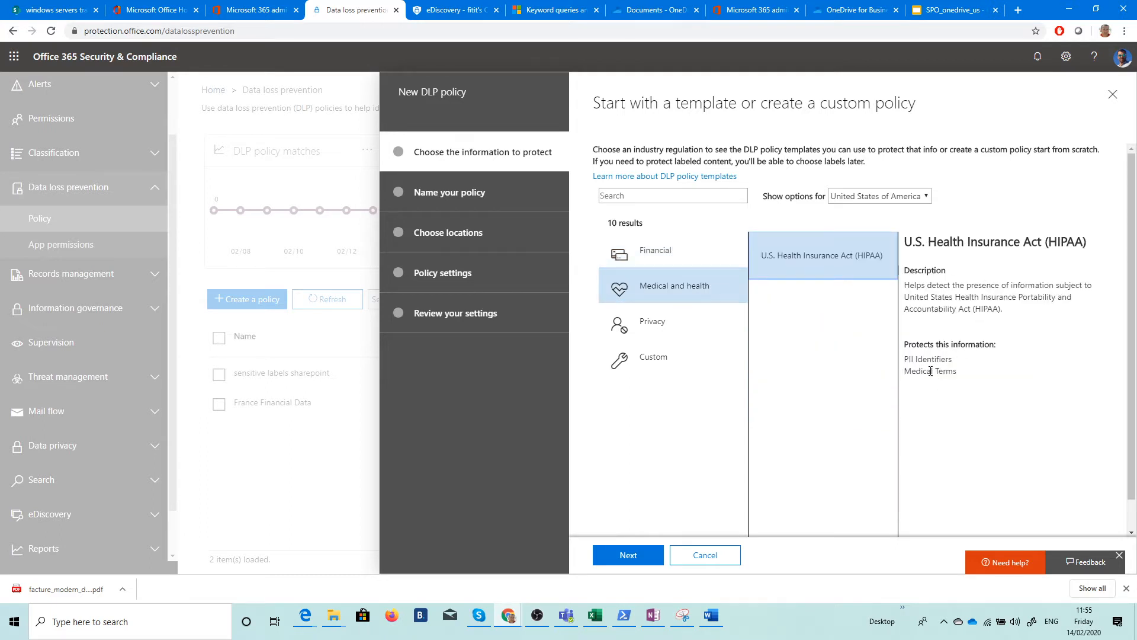
left_click(687, 323)
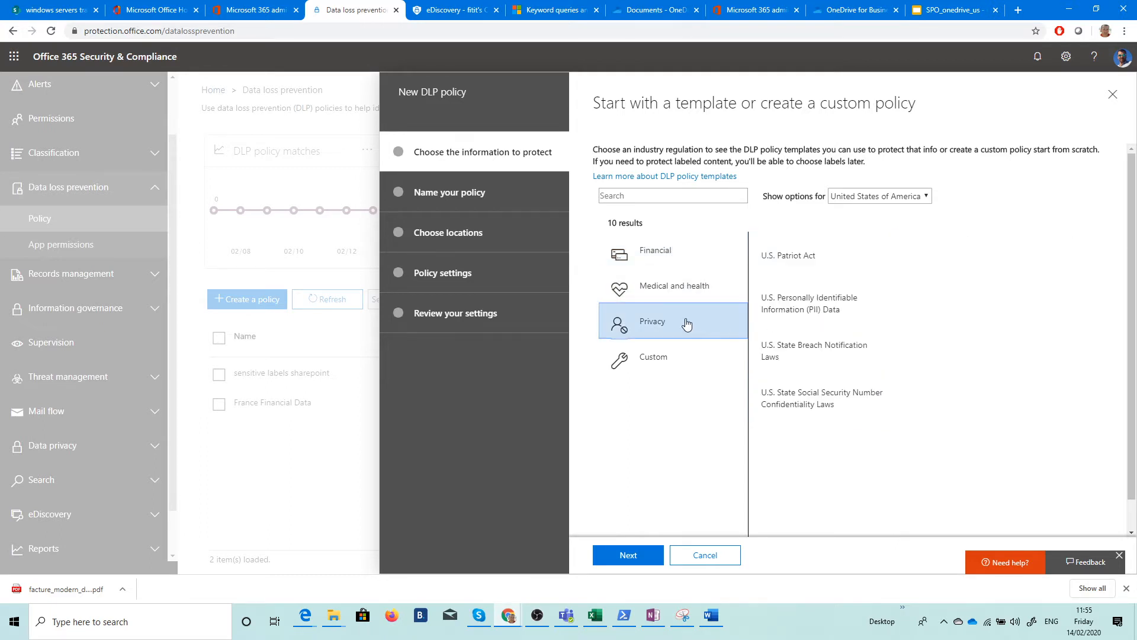
left_click(654, 367)
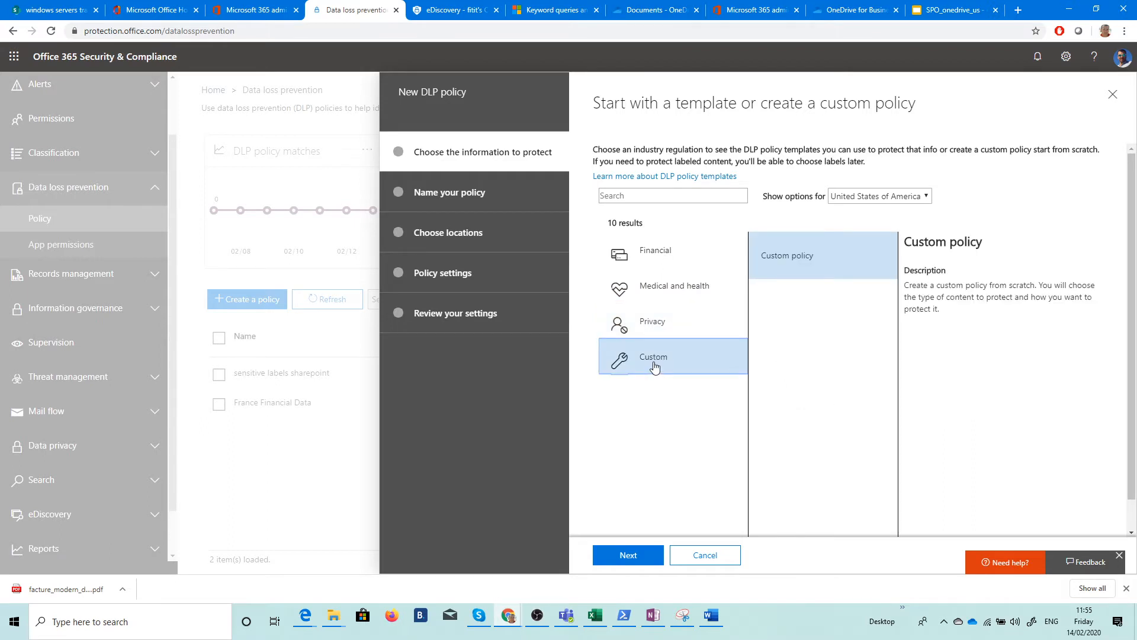
Try to continue the policy wizard with only the Financial category selected for United States of America.
left_click(650, 256)
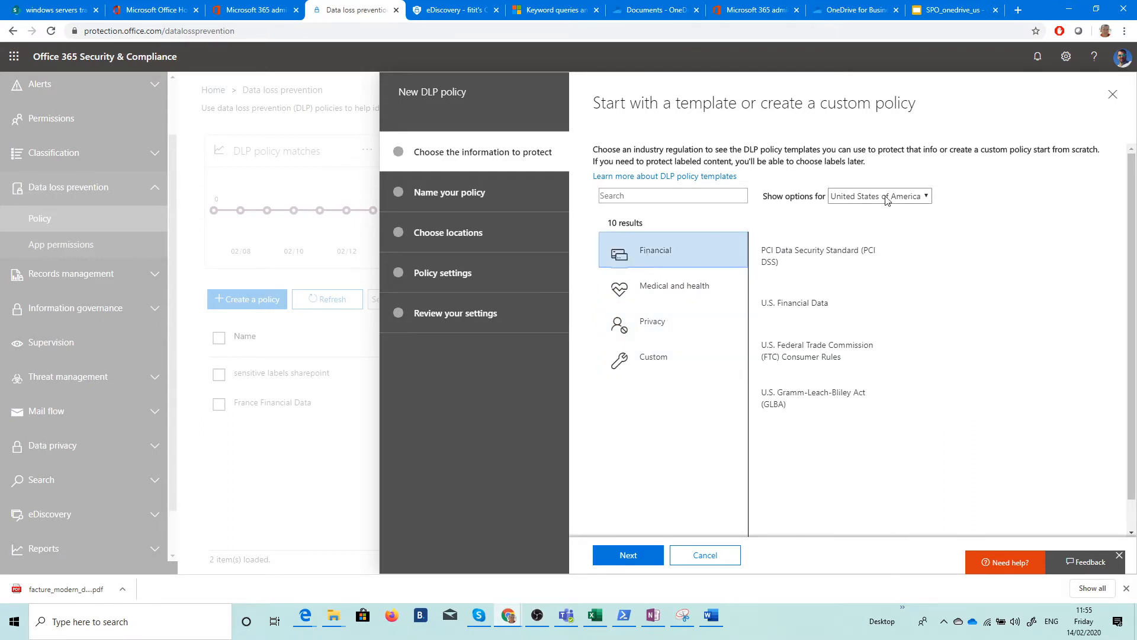
left_click(627, 560)
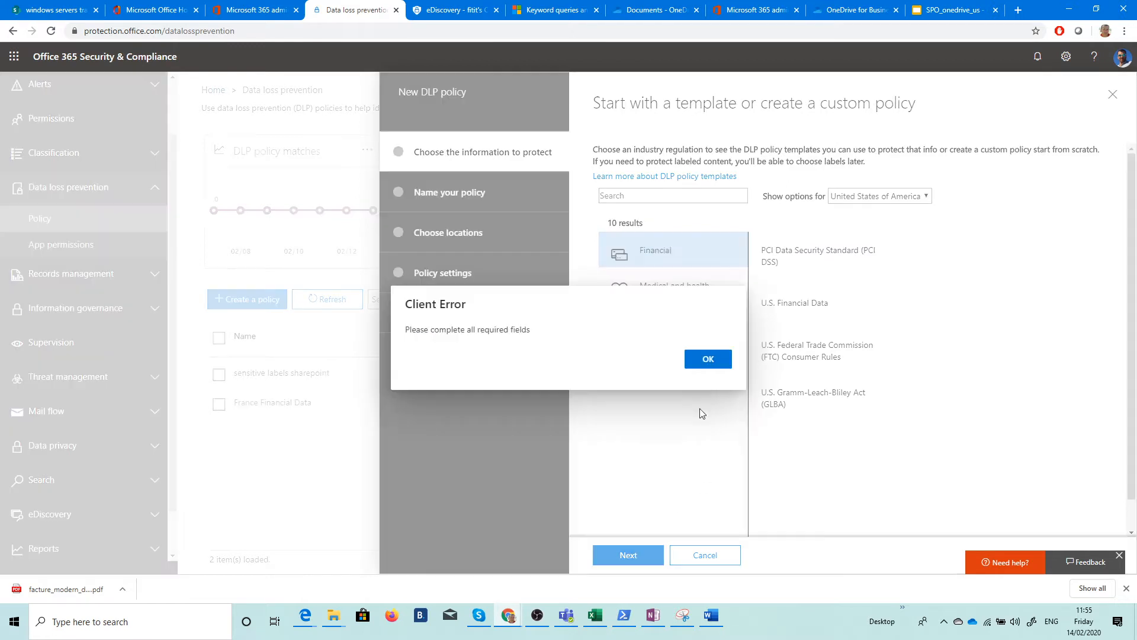
left_click(717, 358)
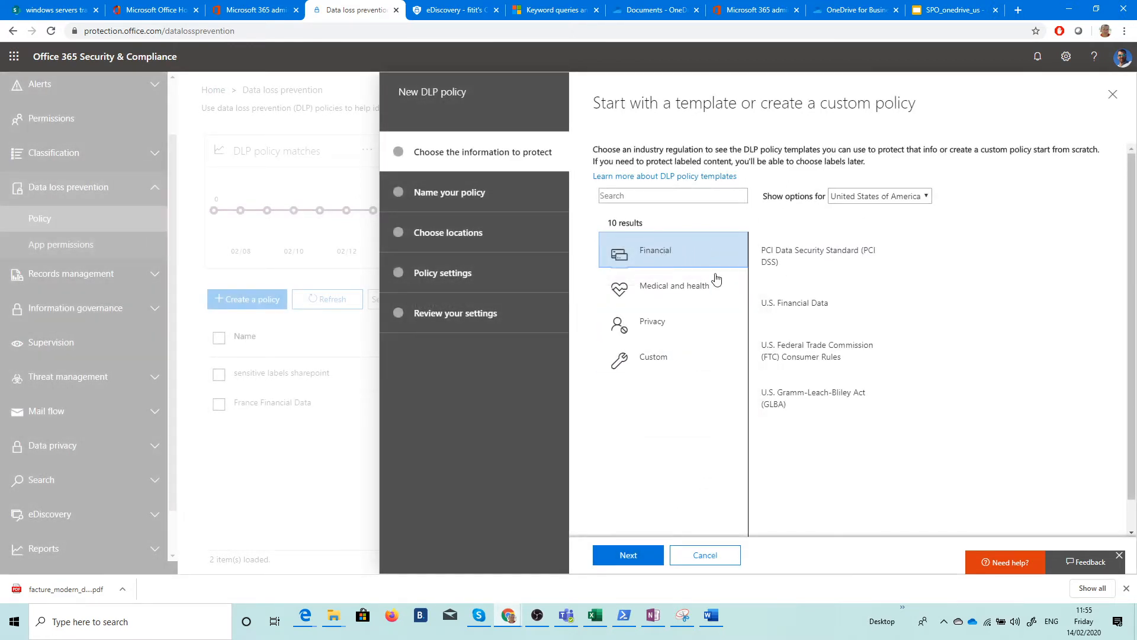
left_click(647, 557)
left_click(706, 358)
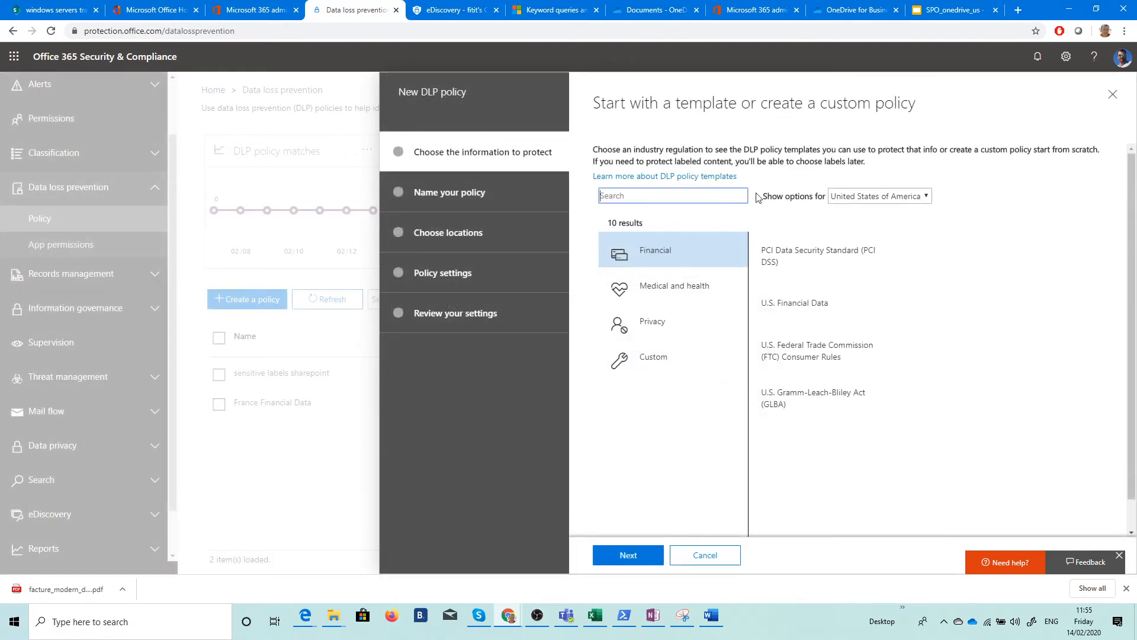
left_click(878, 197)
left_click(655, 254)
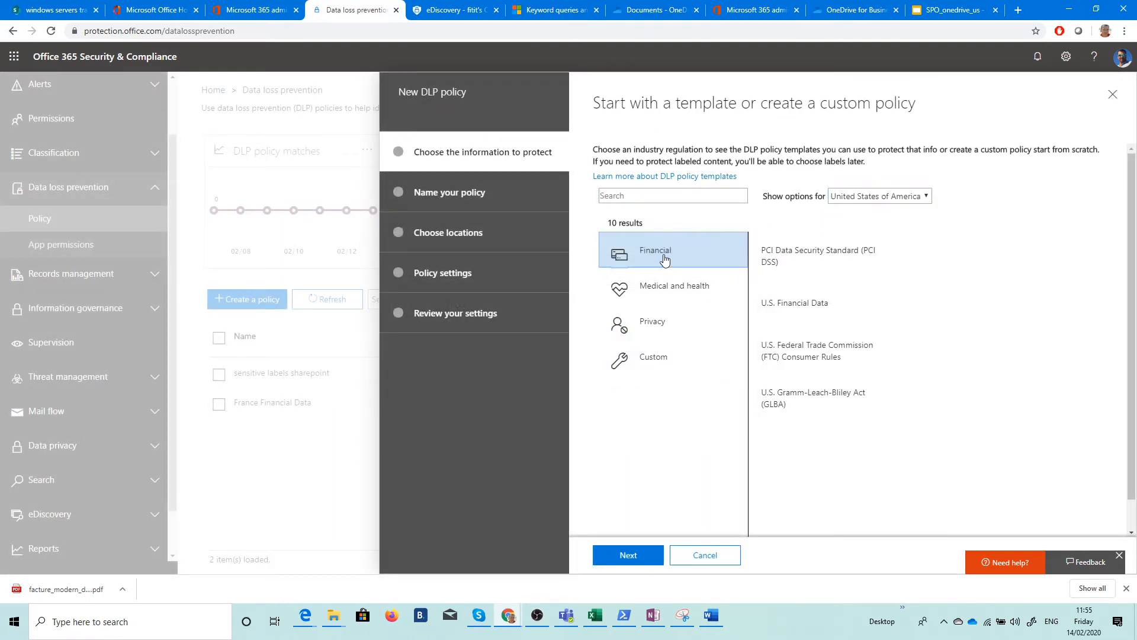
left_click(672, 289)
left_click(667, 323)
left_click(662, 257)
left_click(622, 554)
left_click(711, 360)
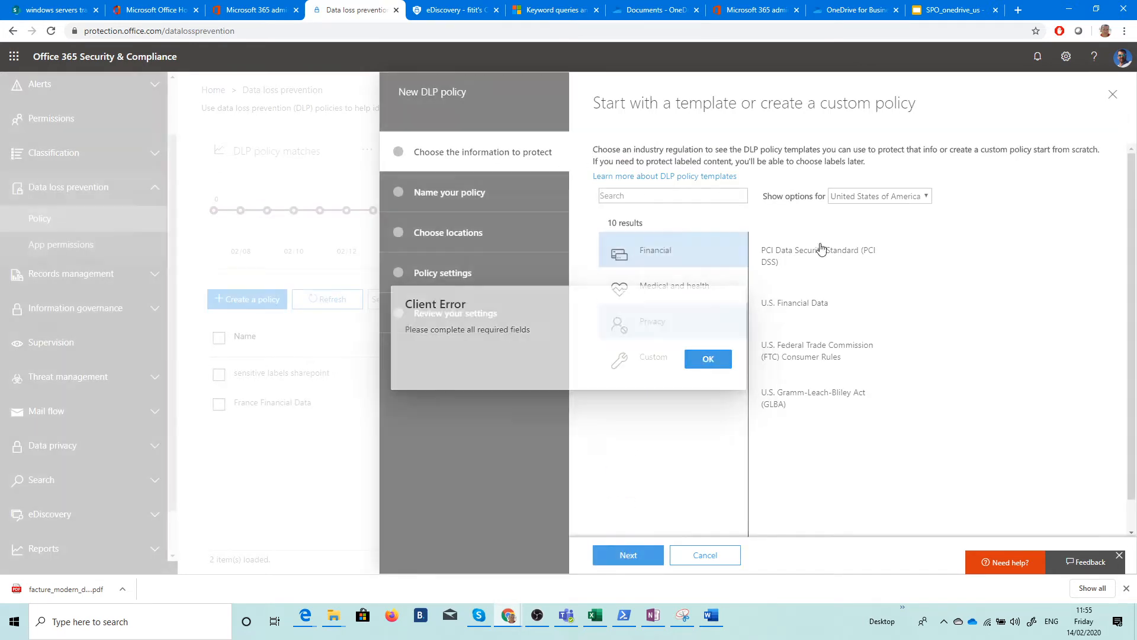
Restart the new DLP policy wizard and use the financial template U.S. Federal Trade Commission (FTC) Consumer Rules.
left_click(1107, 98)
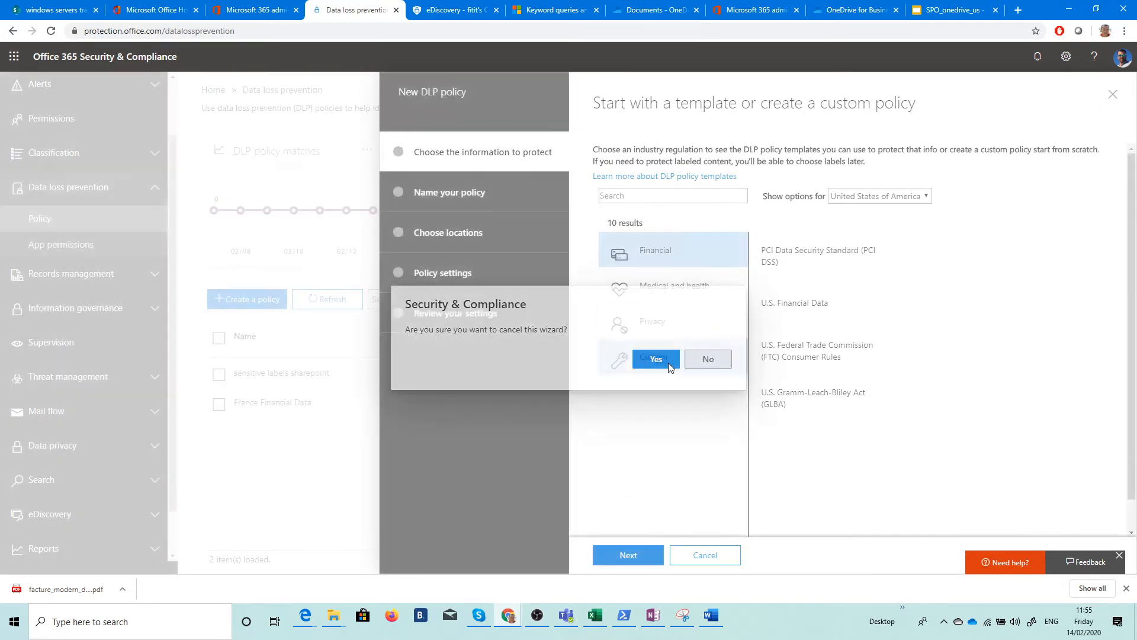
left_click(653, 358)
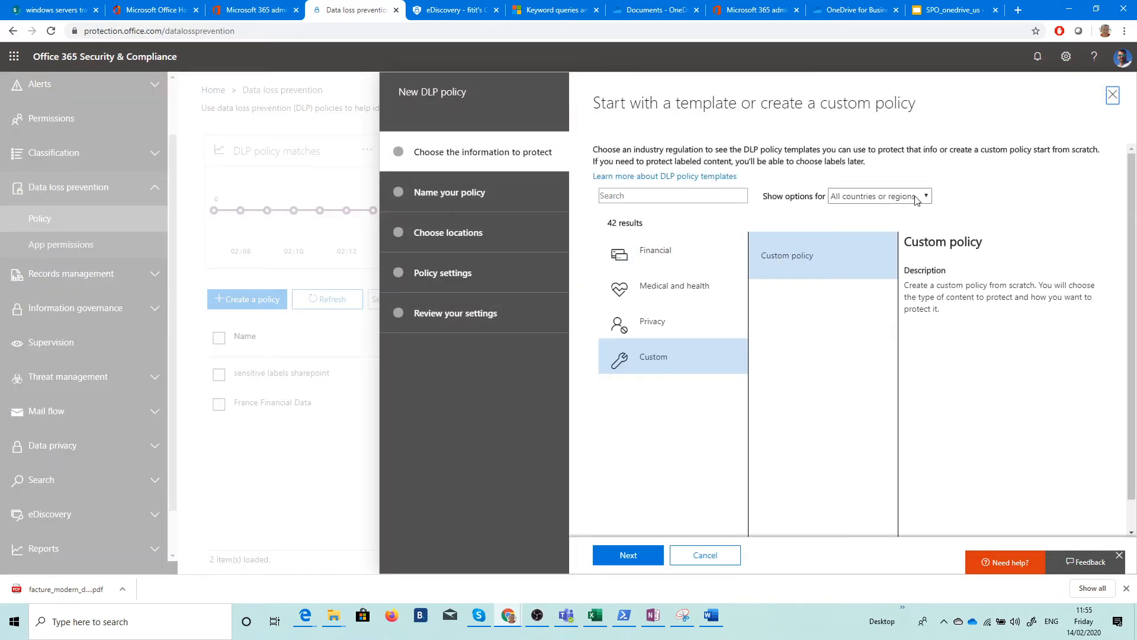
left_click(659, 252)
left_click(639, 554)
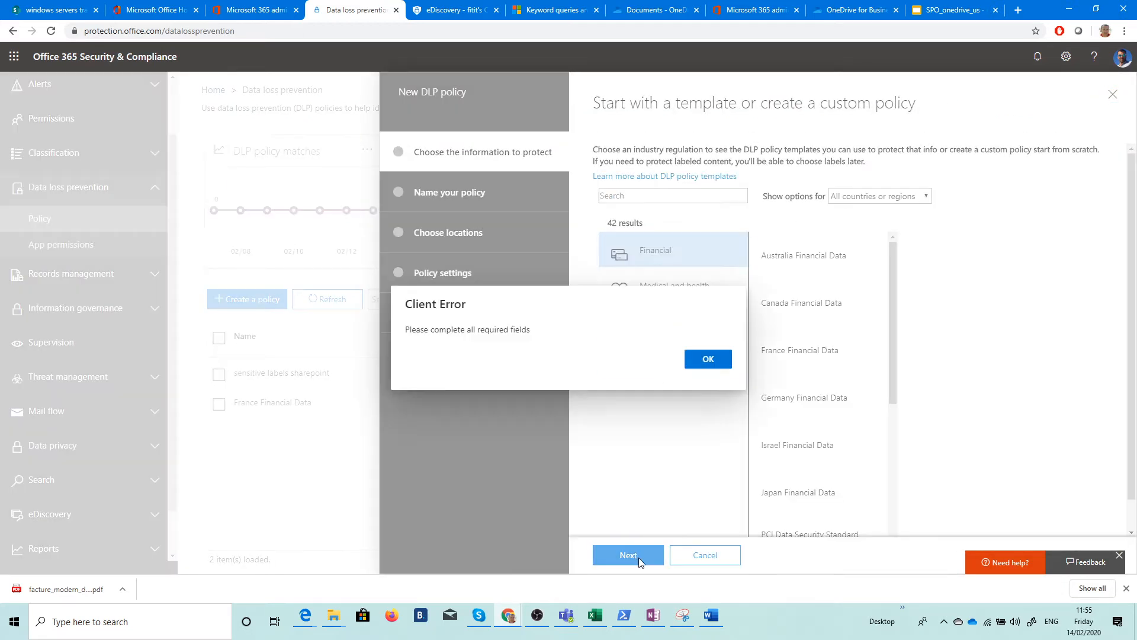
left_click(712, 358)
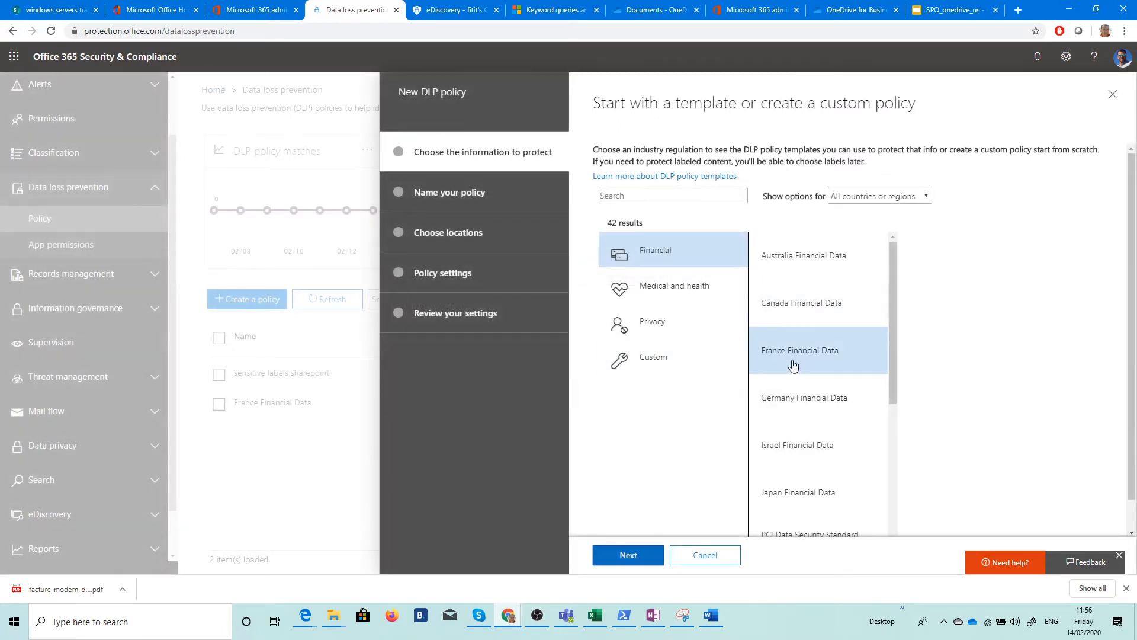
scroll(813, 308, "down", 4)
scroll(814, 313, "down", 1)
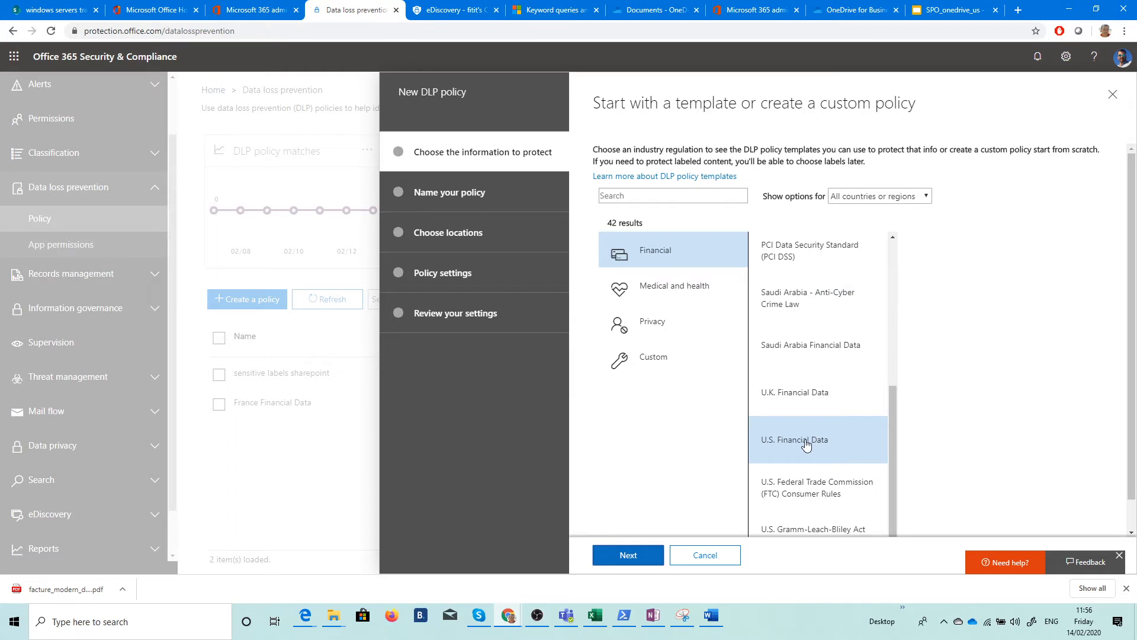
left_click(770, 490)
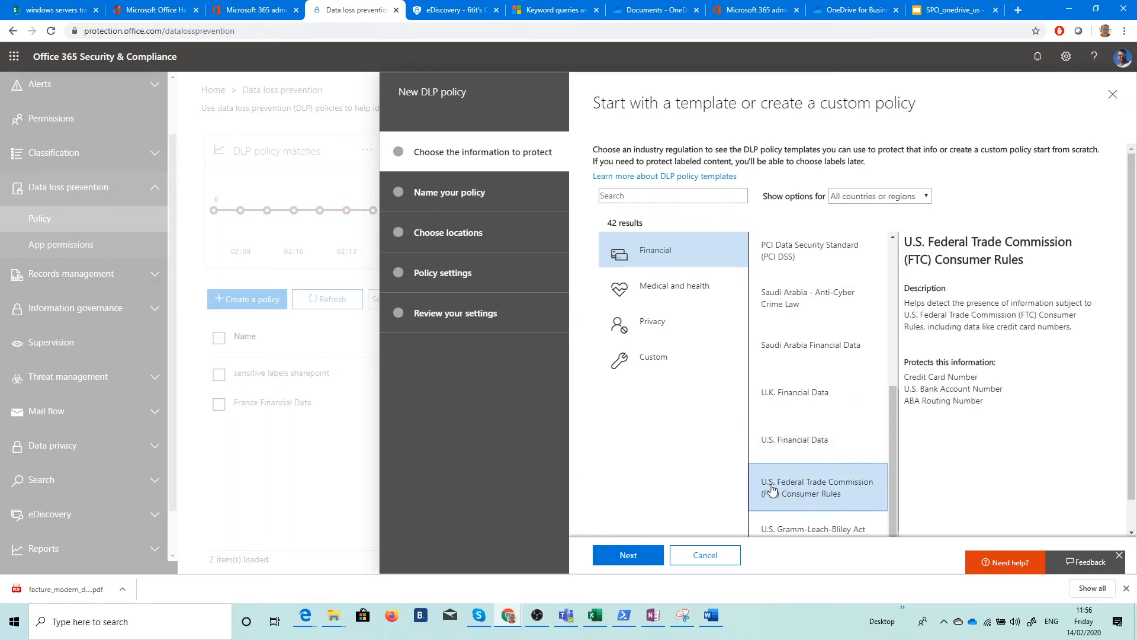
left_click(639, 563)
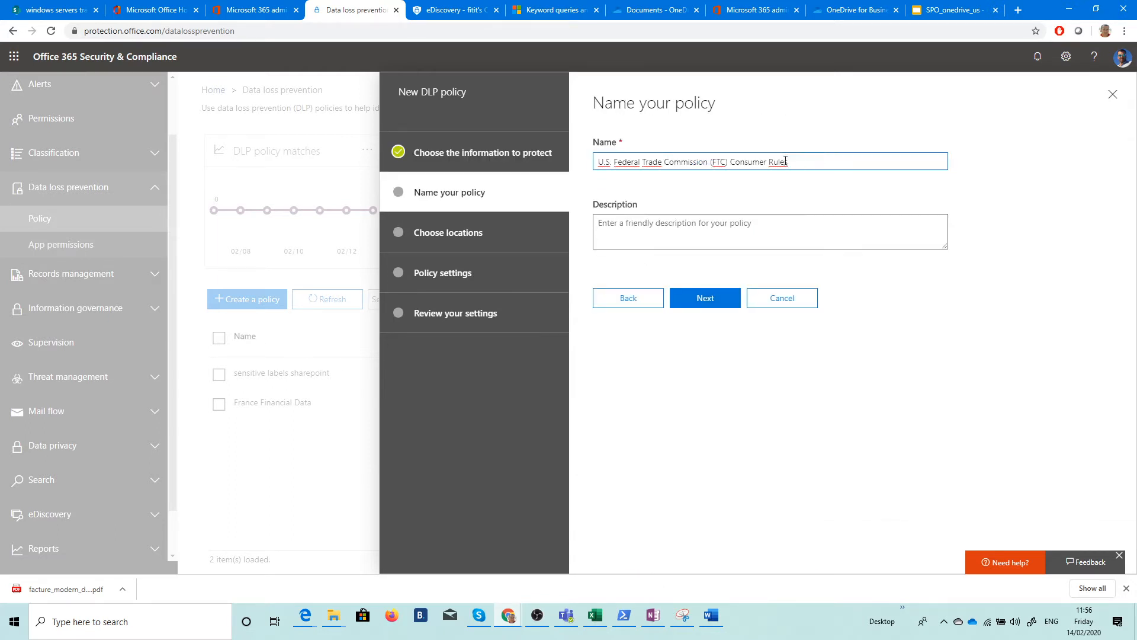
Accept the template's name for the policy and opt to choose specific locations to protect.
left_click(702, 298)
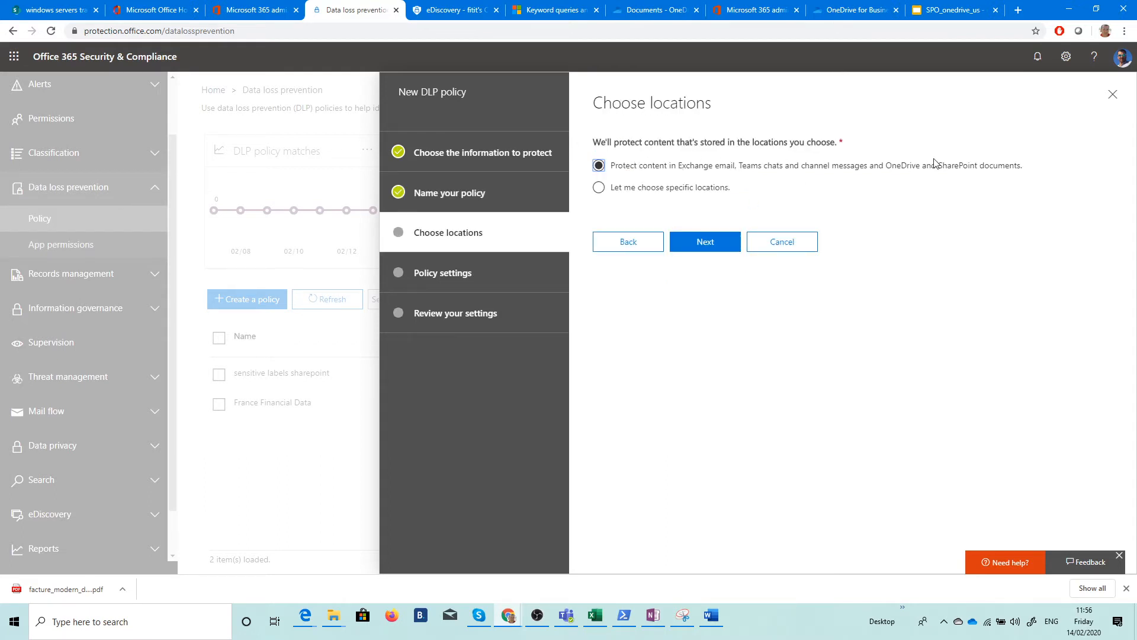
left_click_drag(695, 168, 927, 167)
left_click(776, 165)
left_click(651, 189)
left_click(698, 241)
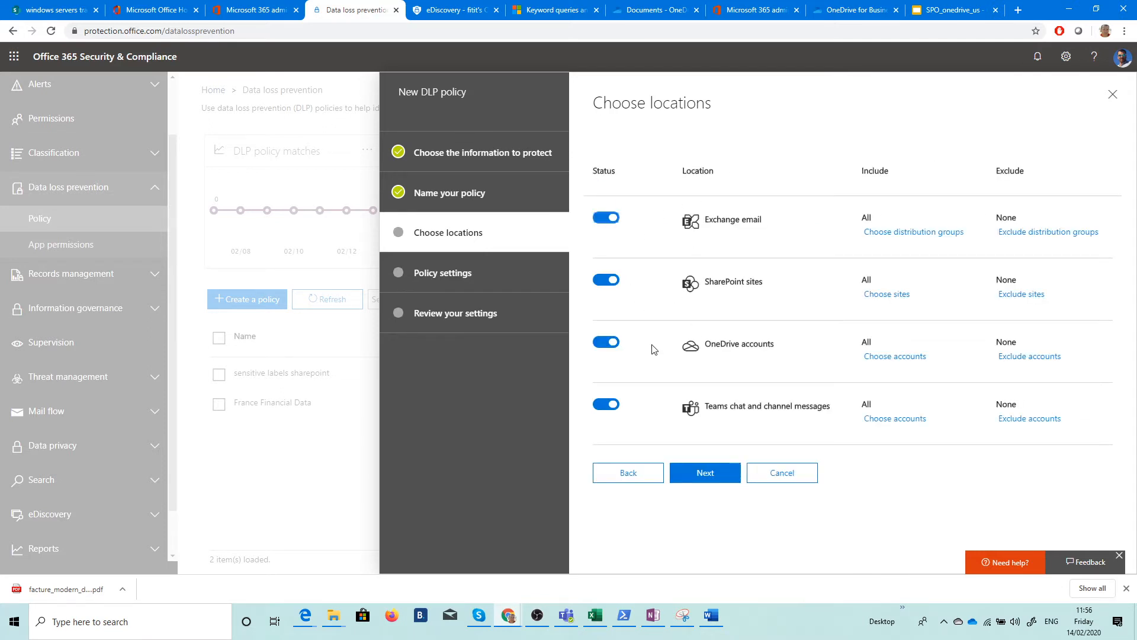
Turn off Exchange email, SharePoint sites, and Teams chat and channel messages as policy locations, and continue to the policy settings.
left_click(607, 219)
left_click(603, 283)
left_click(604, 407)
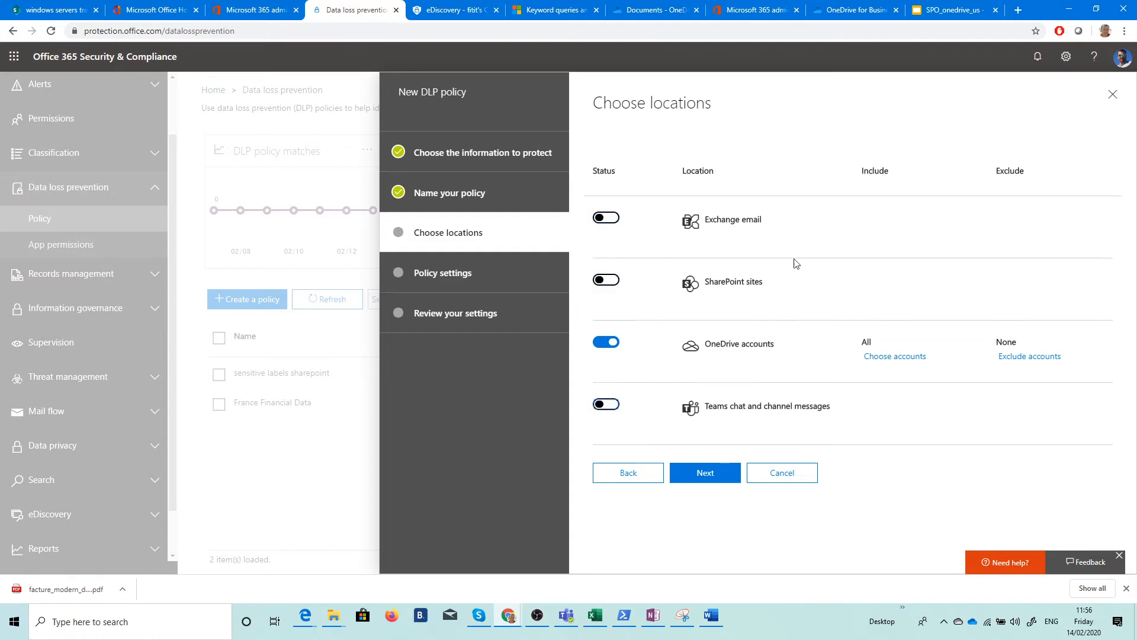
left_click(716, 473)
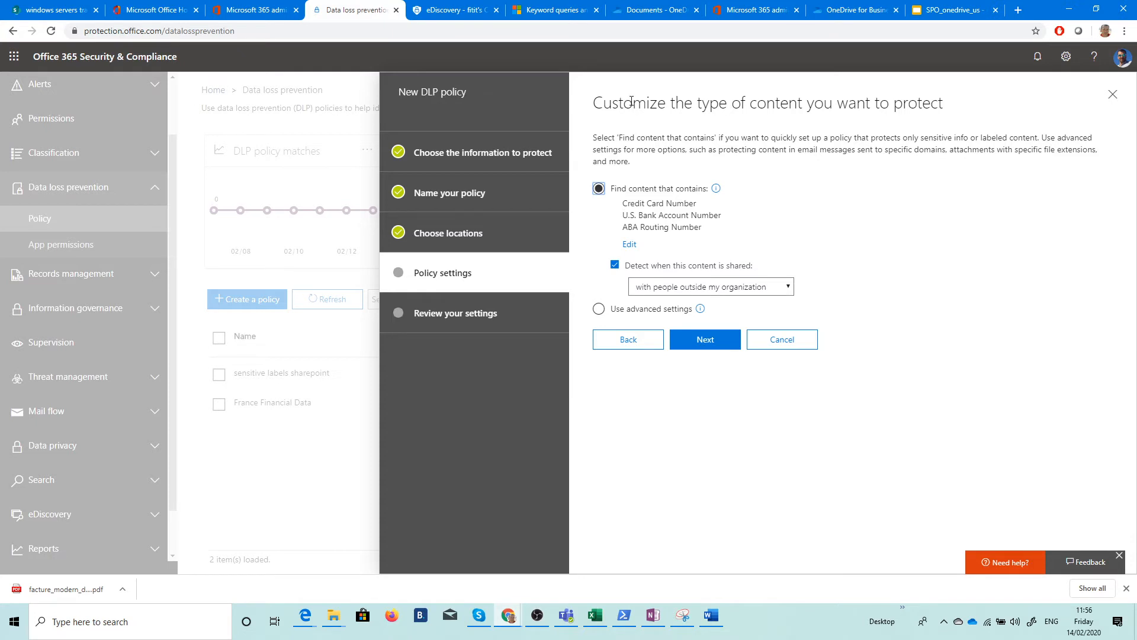
left_click_drag(848, 104, 922, 105)
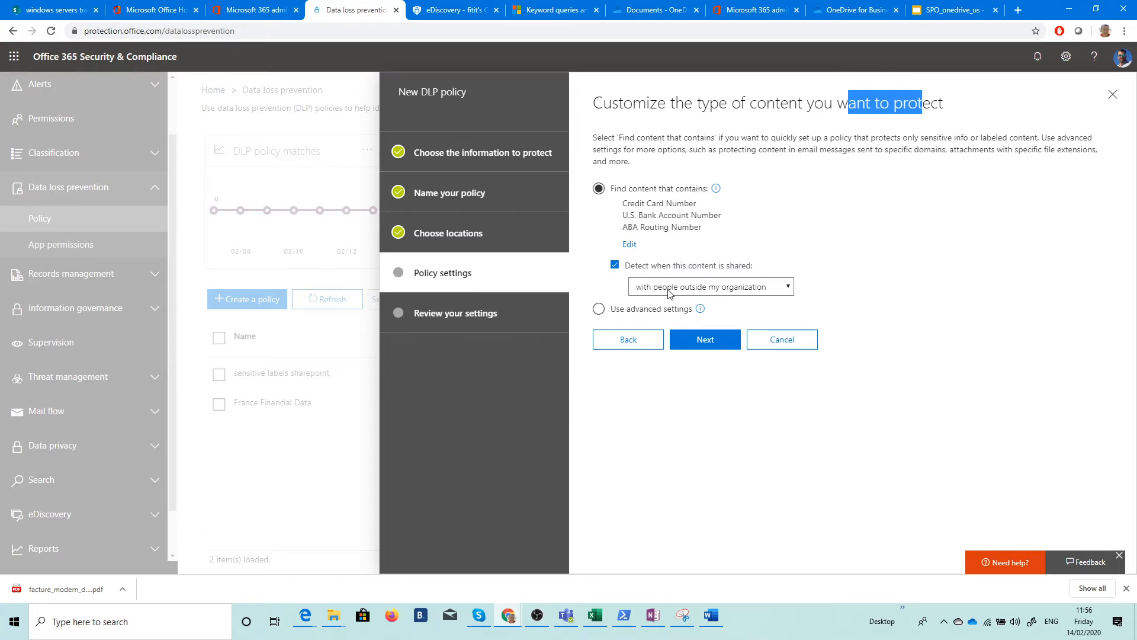
Detect the policy's sensitive content when it is shared with people outside my organization, and continue to the detection actions.
left_click(760, 290)
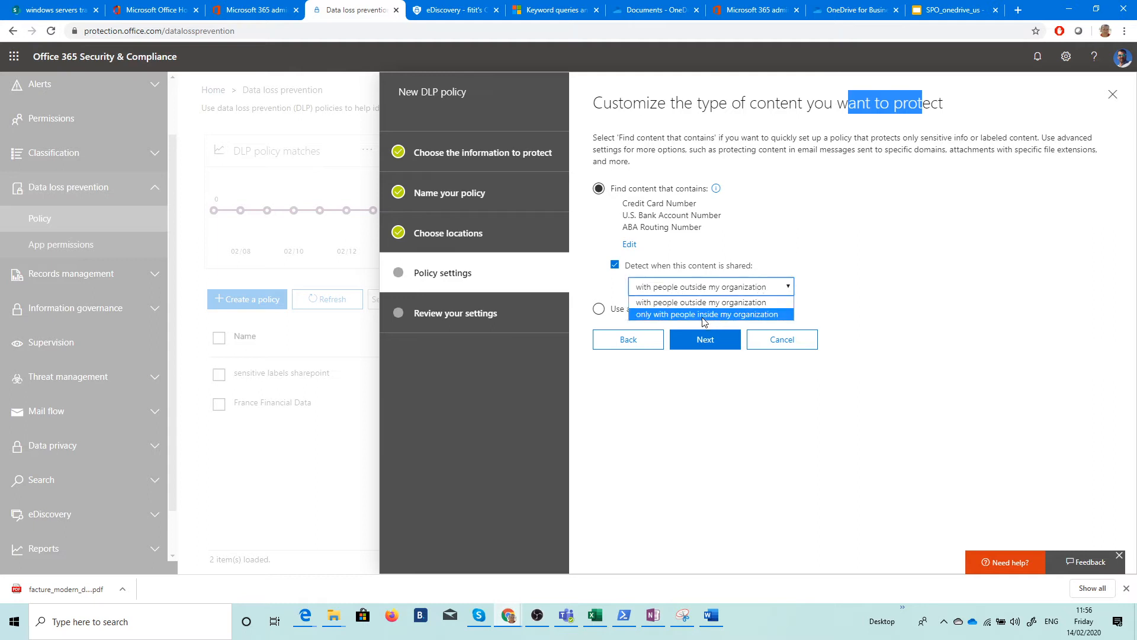
left_click(702, 314)
left_click(711, 290)
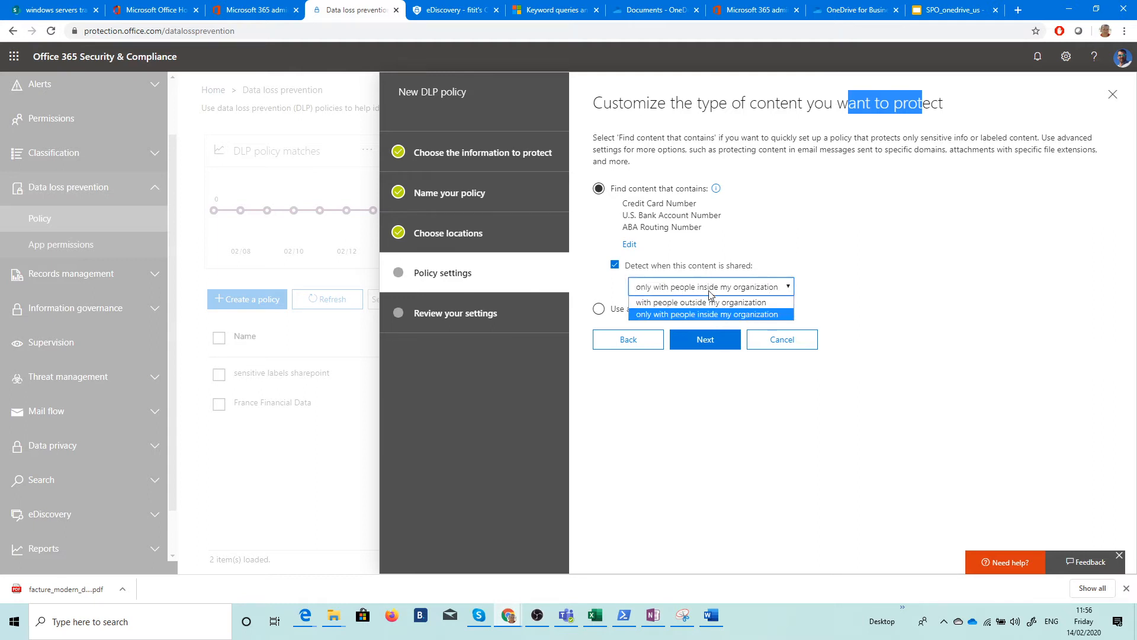
left_click(705, 303)
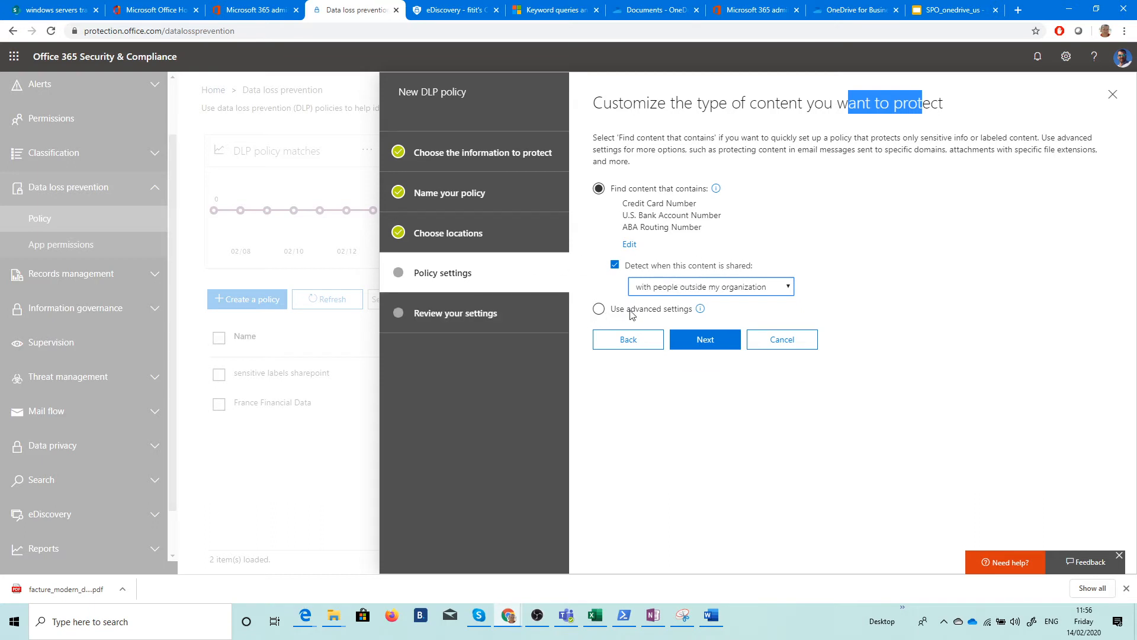
left_click(705, 339)
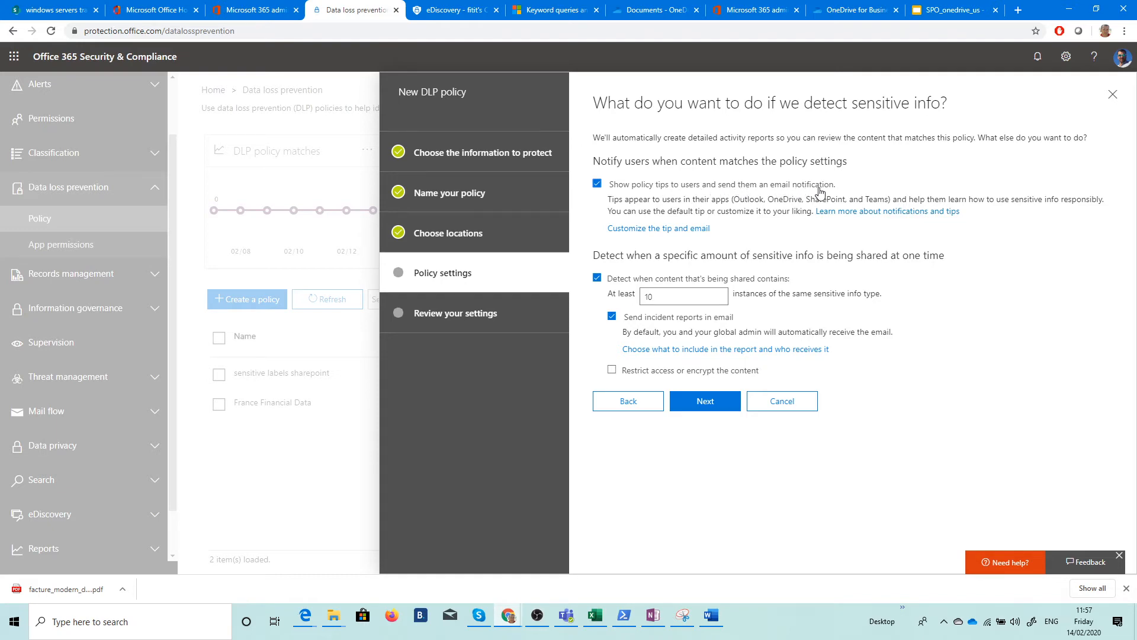
Customize the notification email text as "WARNING THIS INFORMATION IS PROTECTED" and accept the policy tip and email settings.
left_click(680, 229)
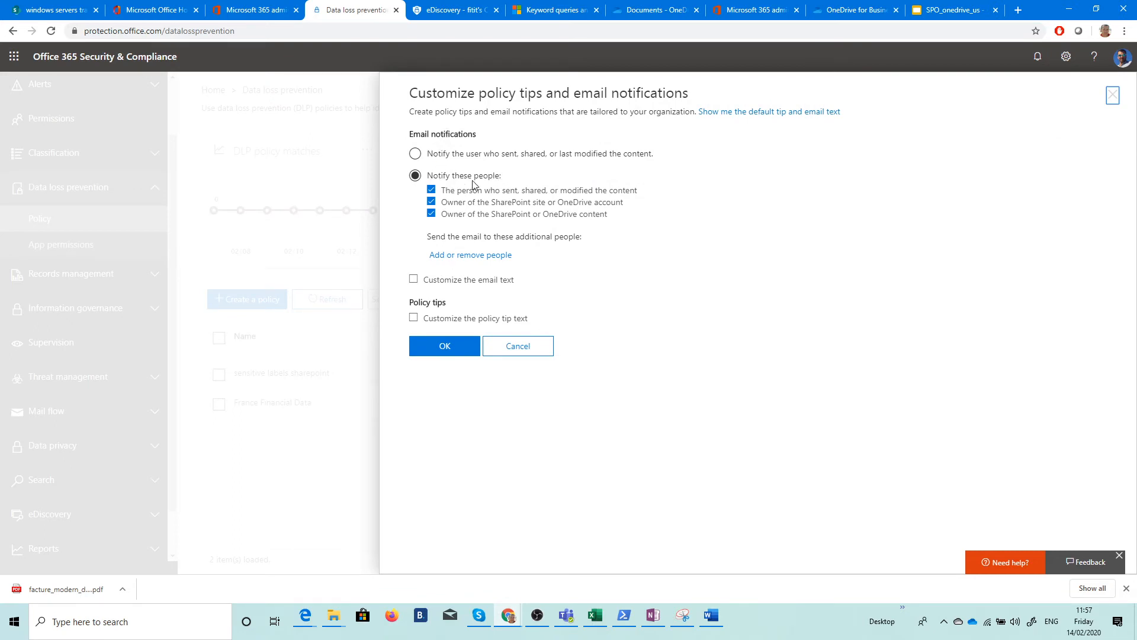
left_click(470, 283)
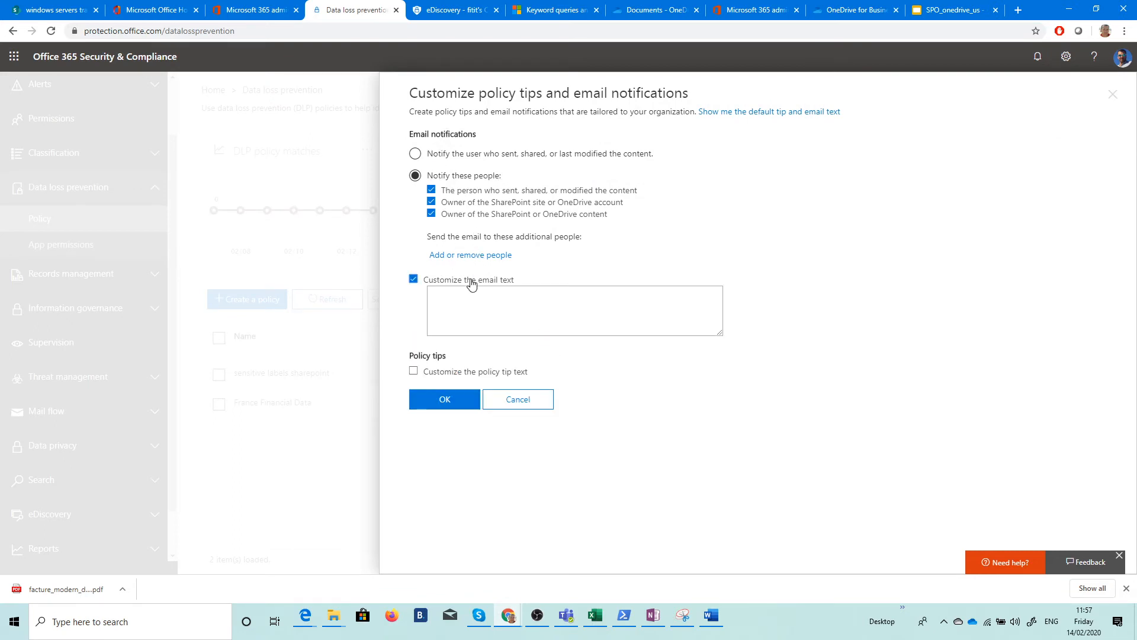
left_click(513, 309)
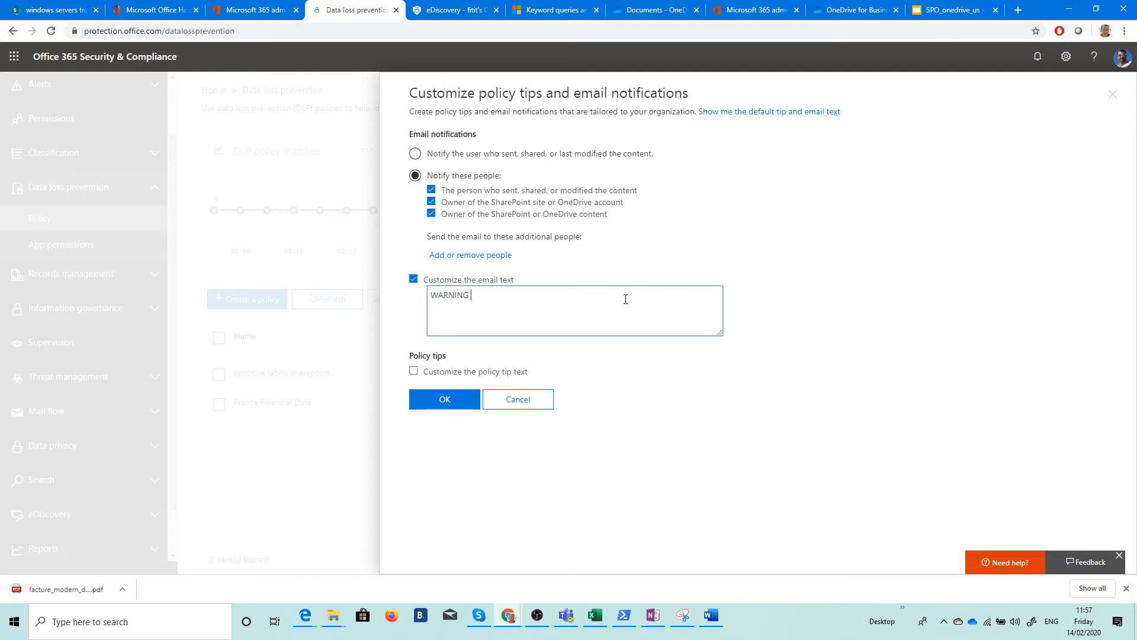
type("WARNING THIS INFORMATION IS PROTECTED")
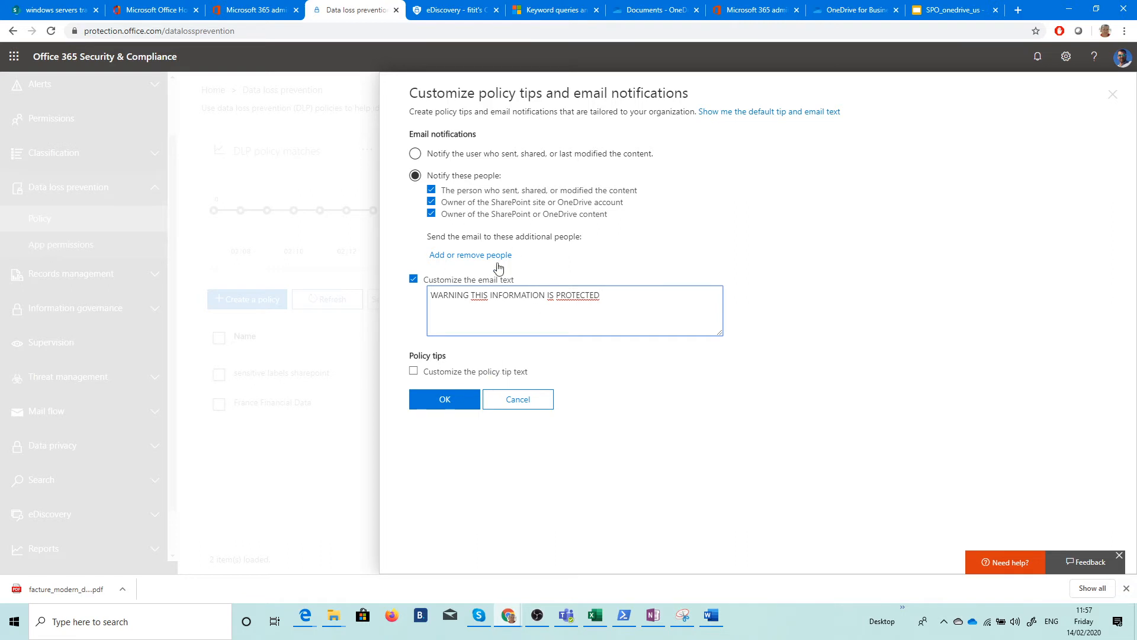
left_click(444, 399)
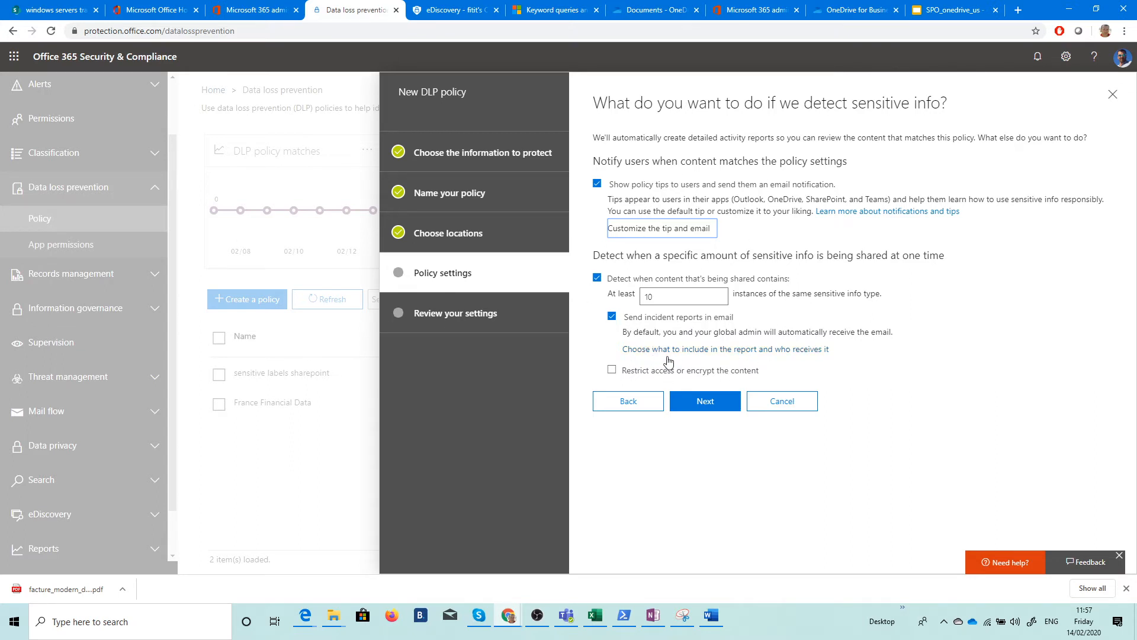
Restrict access to the detected content by blocking sharing, and accept the block for only people outside the organization with policy override off.
left_click(681, 377)
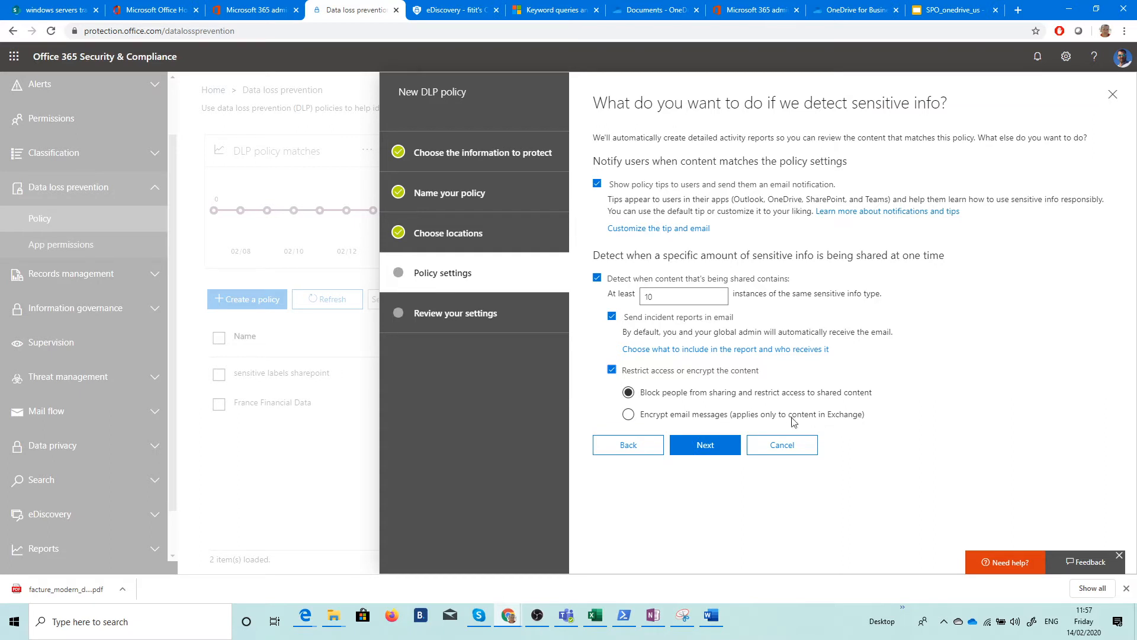
left_click(711, 445)
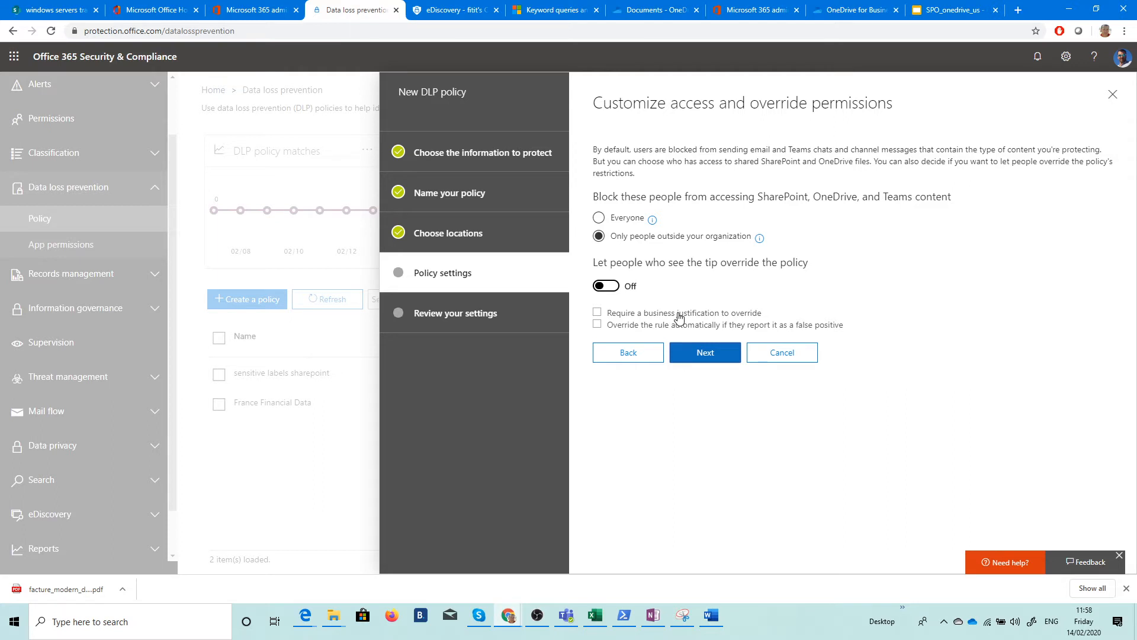
left_click(706, 351)
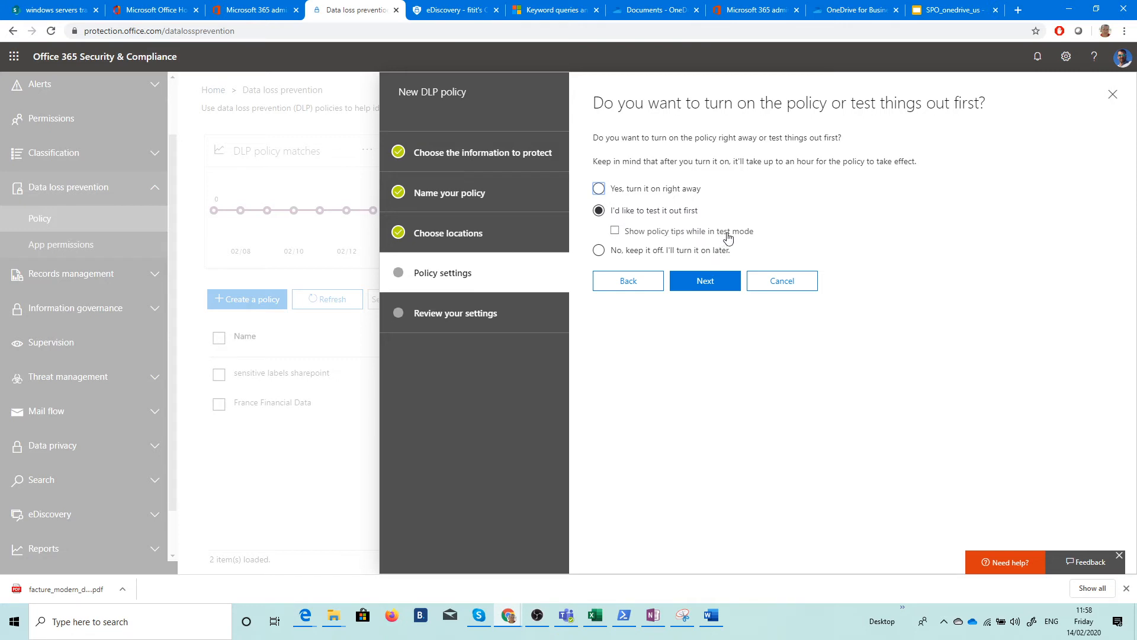
Choose to turn the policy on right away and create it from the settings review.
left_click(646, 190)
left_click(705, 280)
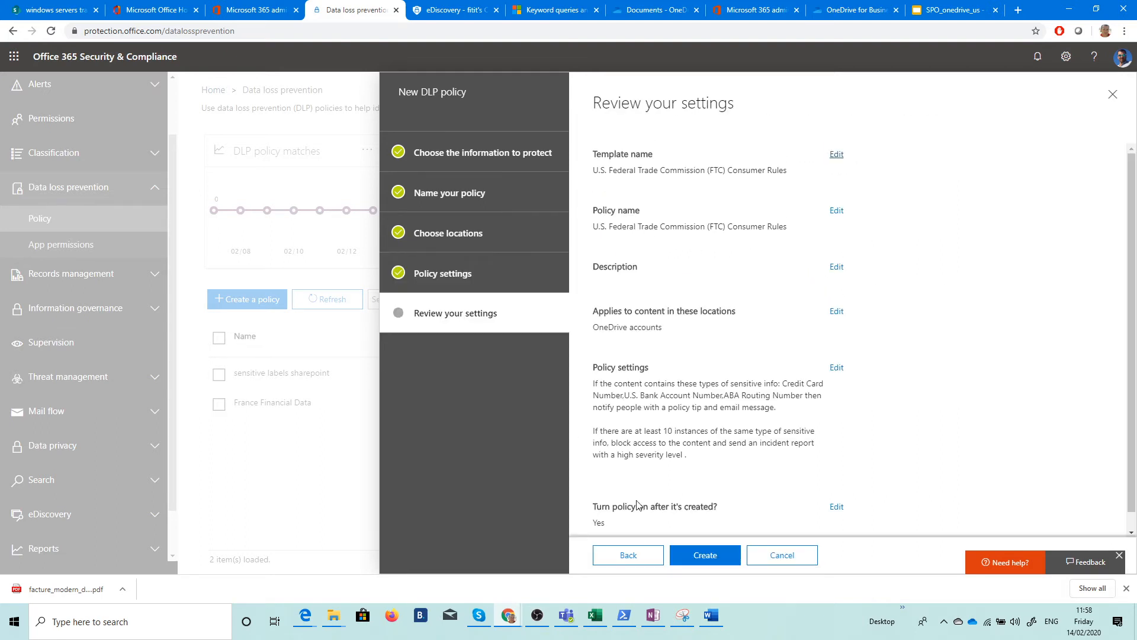
left_click(698, 555)
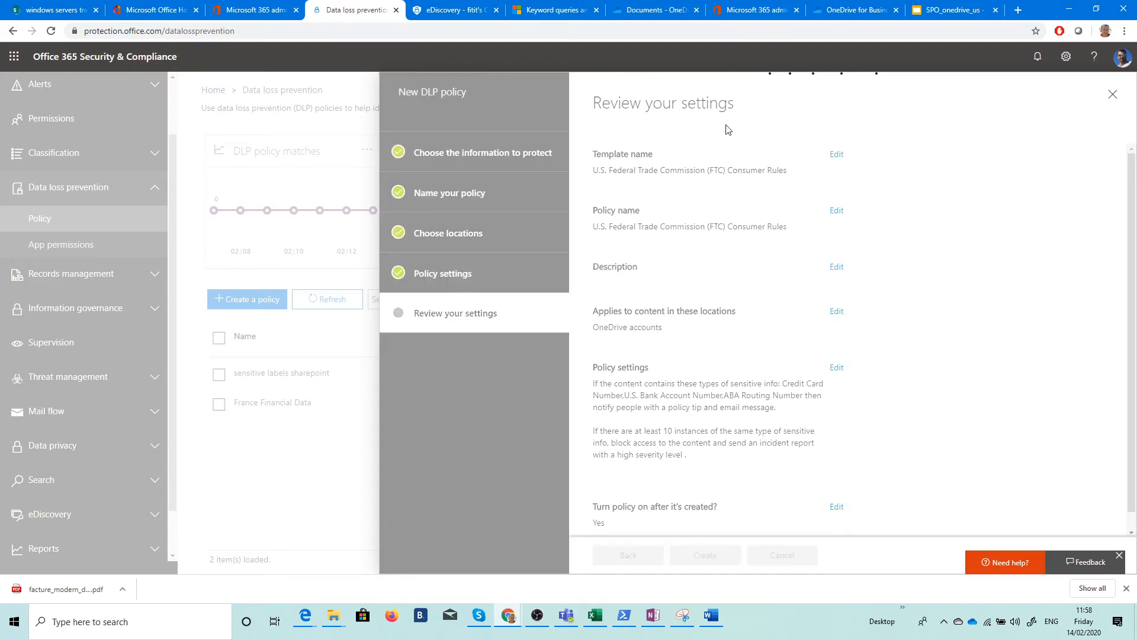
Switch to the OneDrive files and open the "lettre accom" Word document to look through its contents online.
left_click(940, 17)
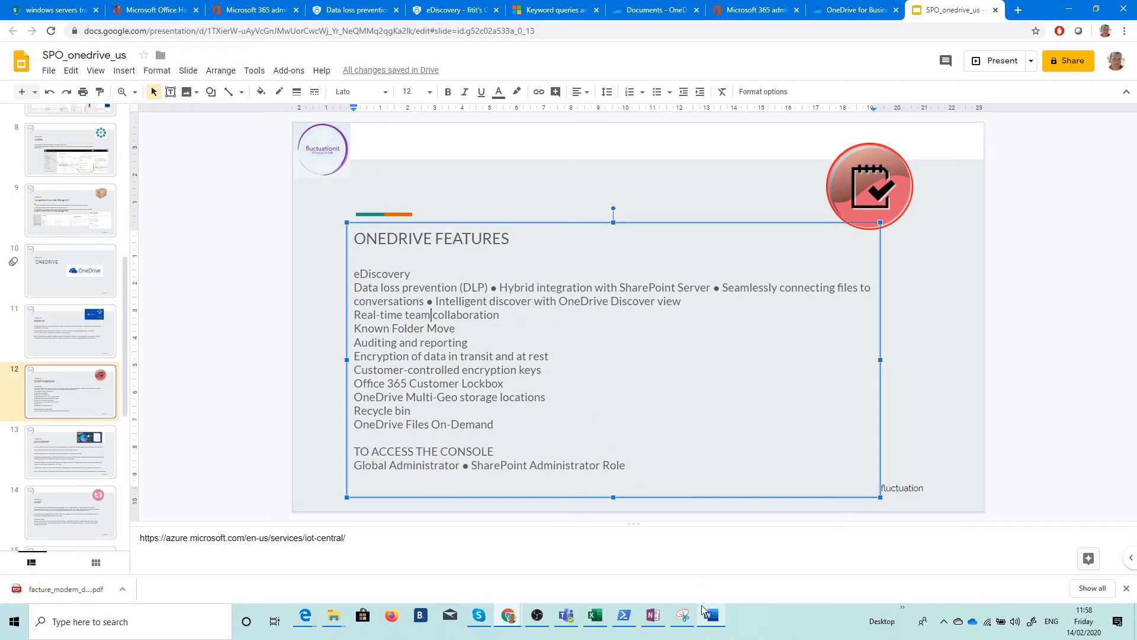
left_click(850, 10)
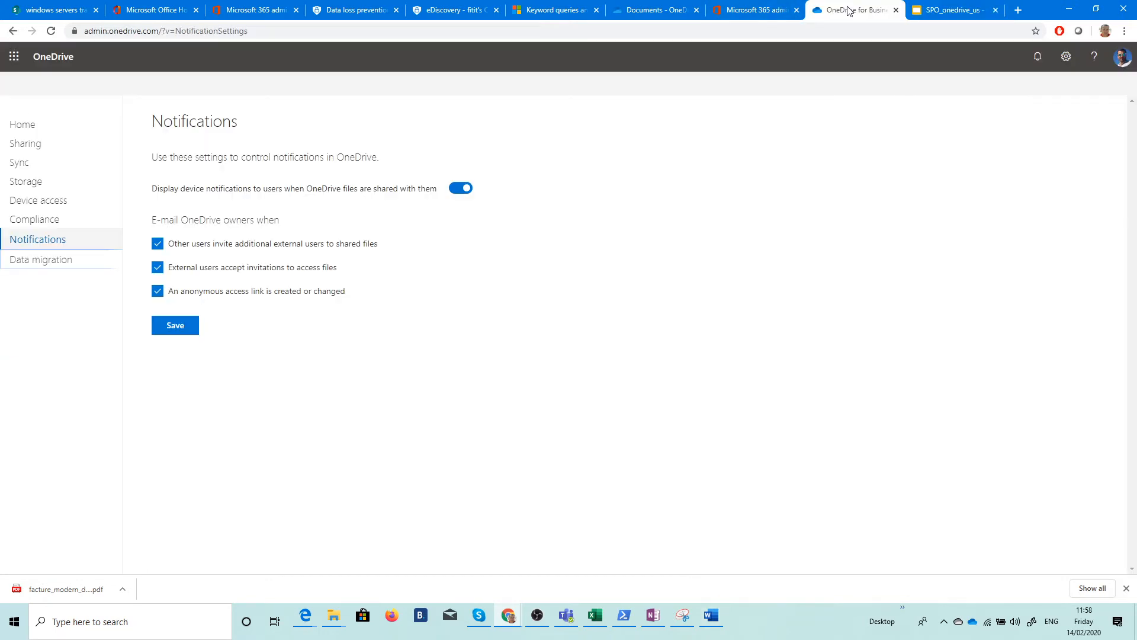
left_click(639, 10)
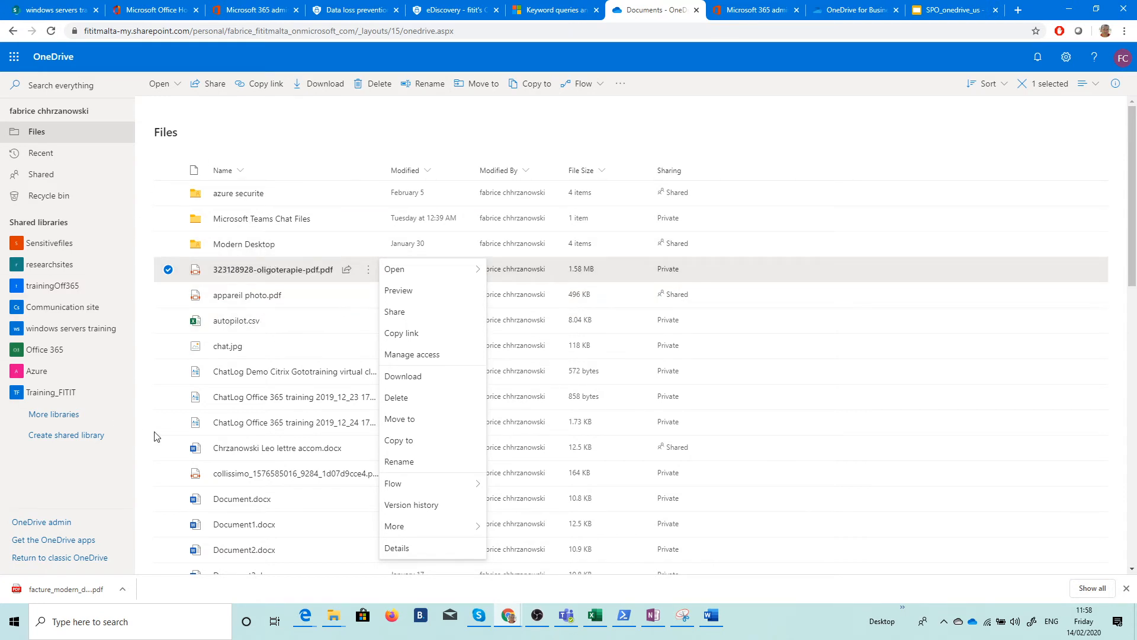
left_click(280, 448)
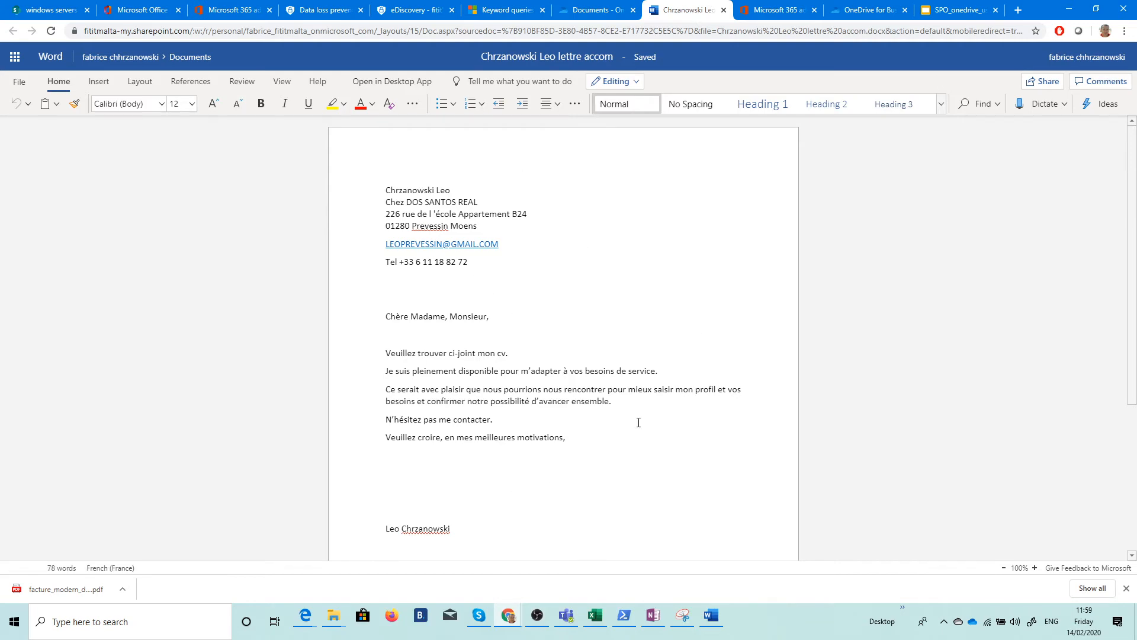
scroll(468, 344, "down", 4)
scroll(472, 275, "up", 4)
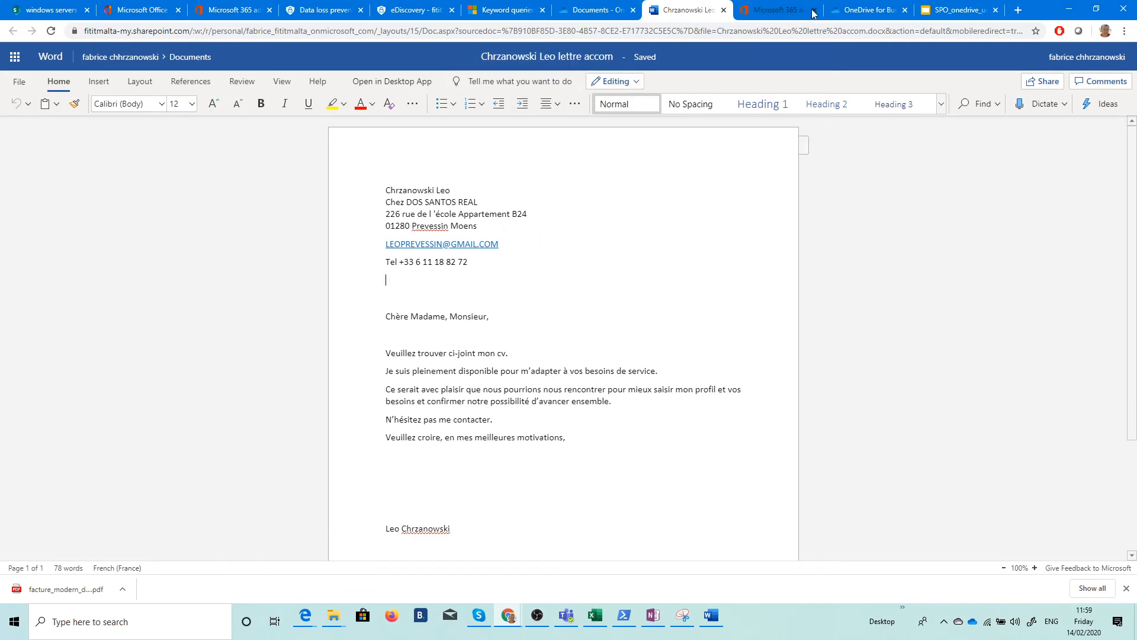
Close the Word document and go back to the Known Folder Move entry on the OneDrive Features slide.
left_click(944, 13)
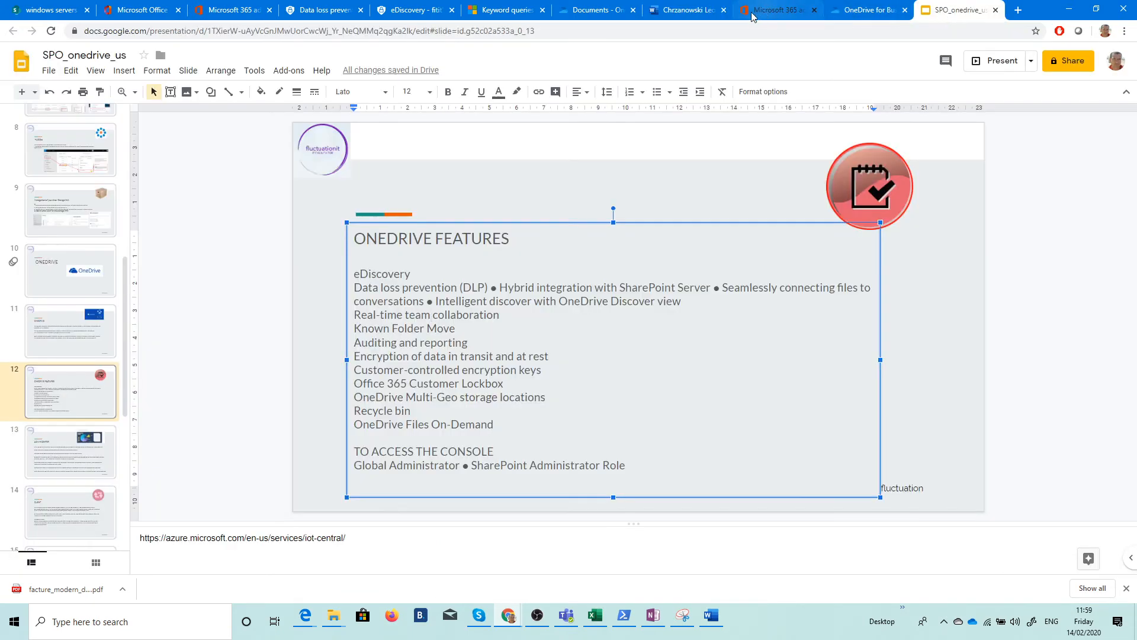
left_click(699, 10)
left_click(723, 11)
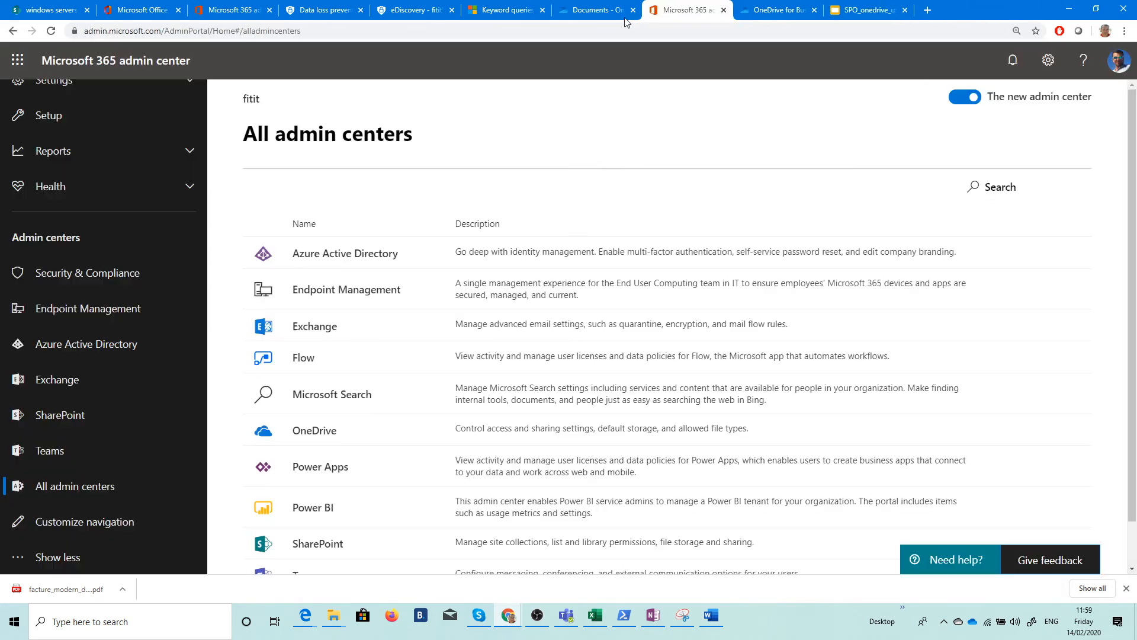
left_click(856, 10)
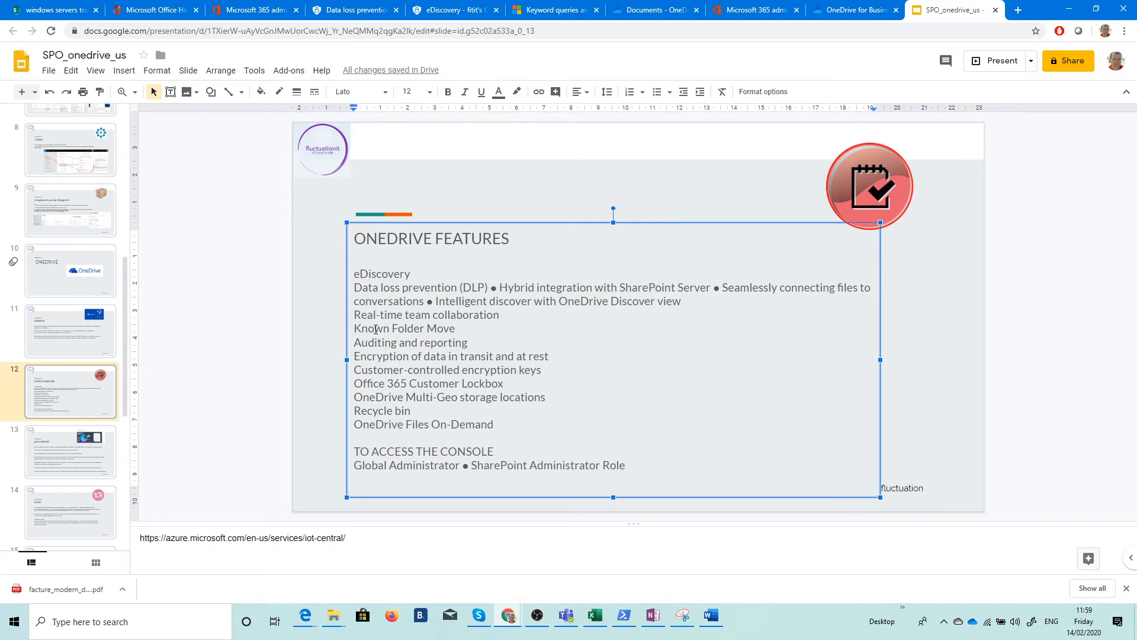
left_click_drag(369, 329, 424, 329)
left_click(398, 330)
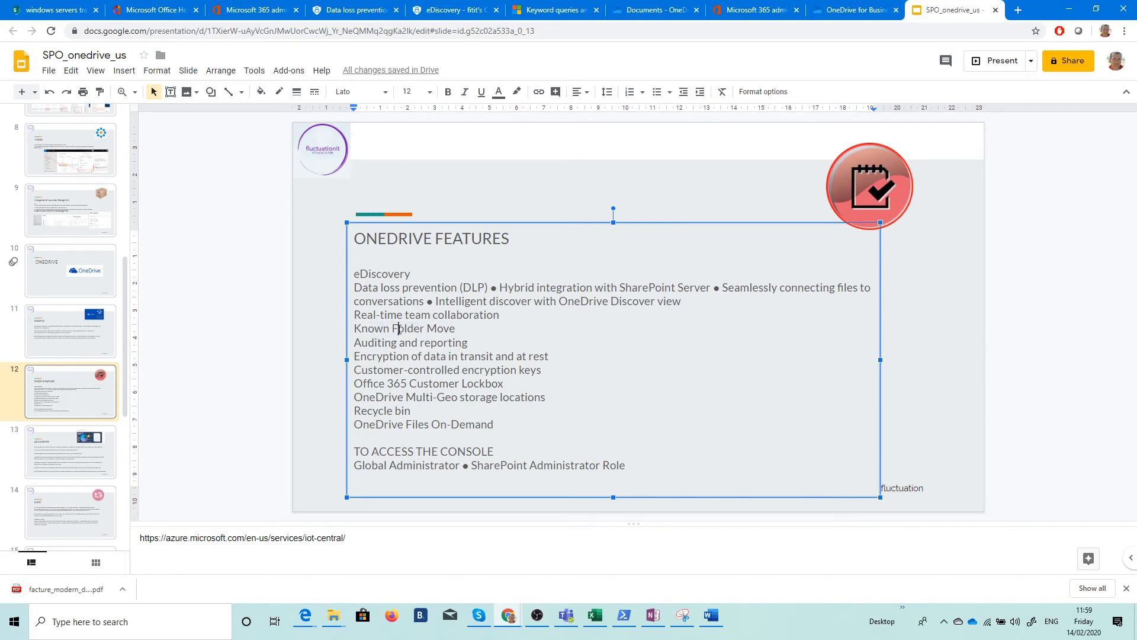
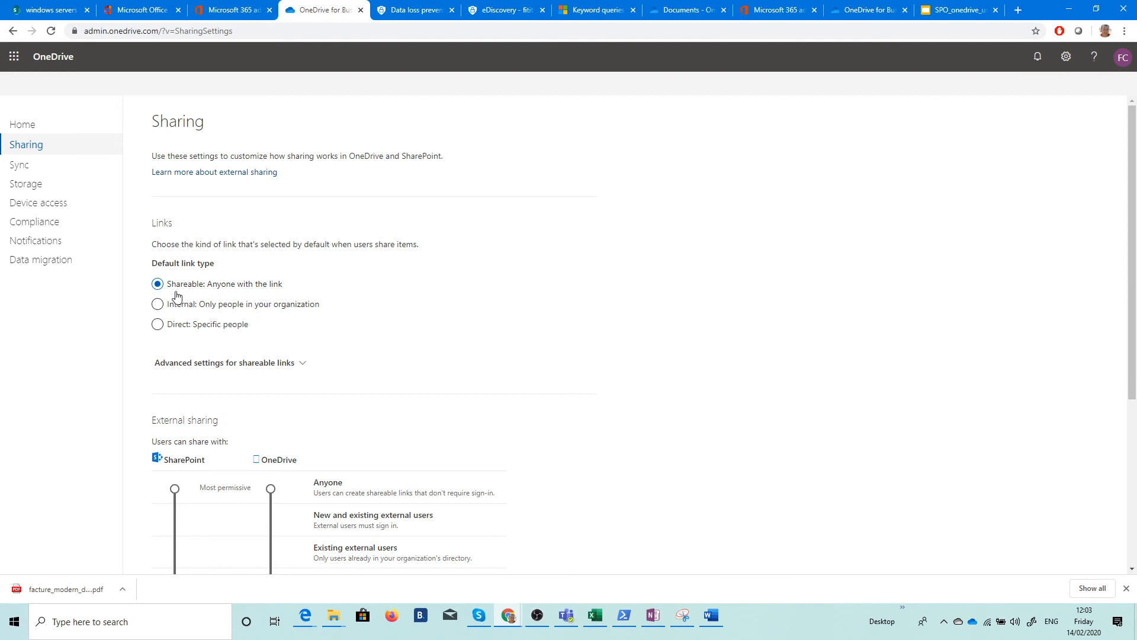
Try the Direct default link type, return to Shareable, and examine the external sharing levels for SharePoint and OneDrive.
left_click(177, 327)
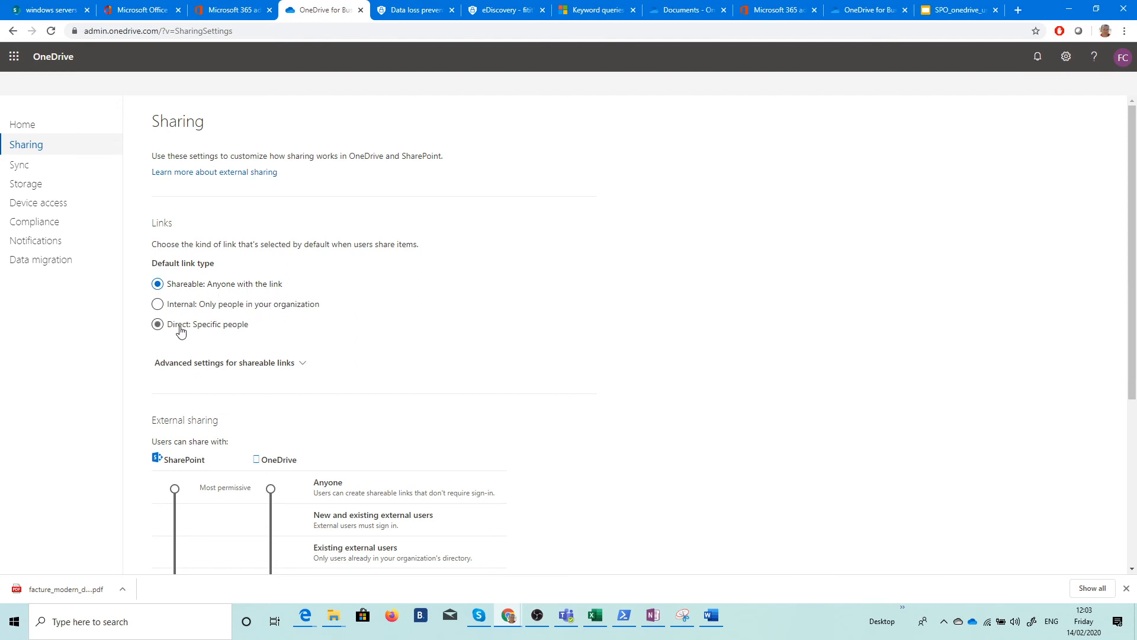
left_click(193, 285)
scroll(225, 274, "down", 5)
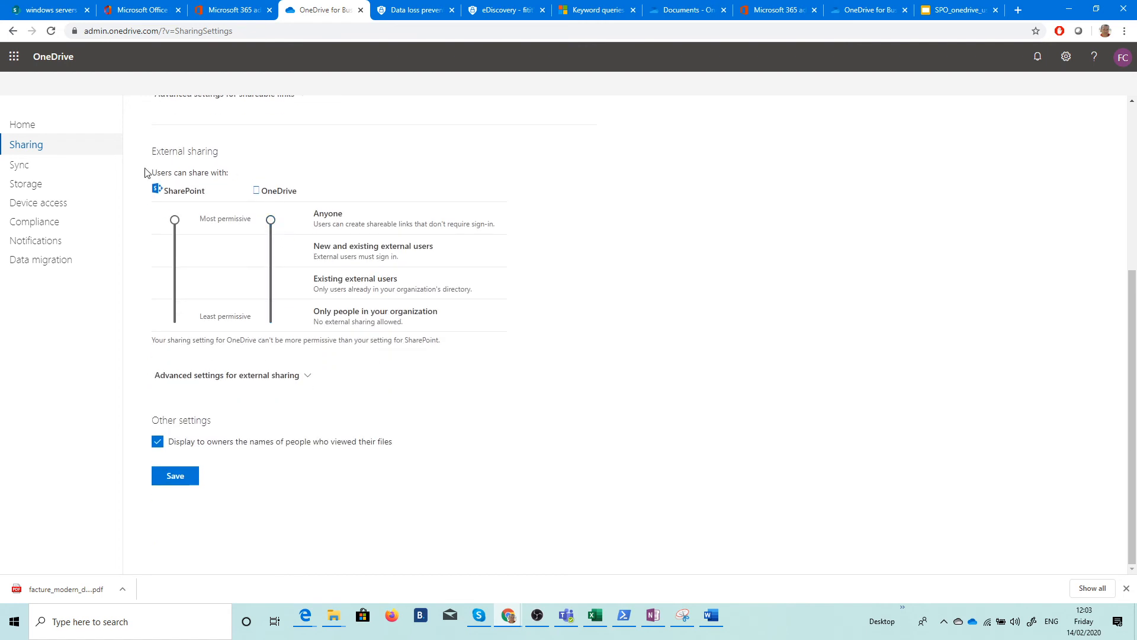
Examine the OneDrive sync restrictions for domains and blocked file types, and the storage limit and retention settings.
left_click(25, 166)
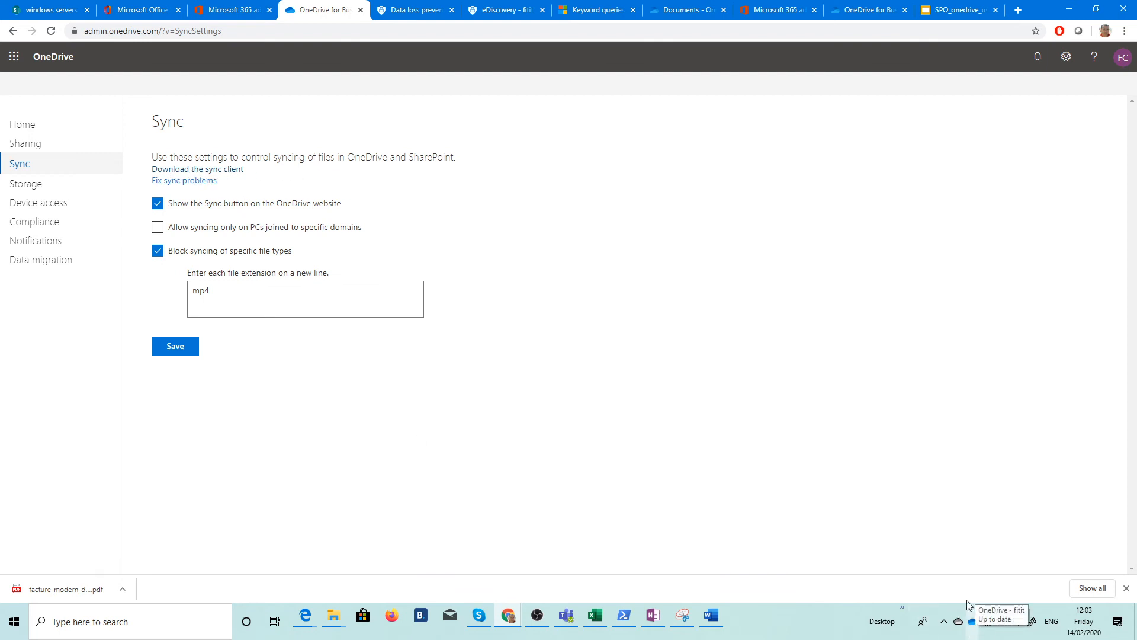
left_click(158, 228)
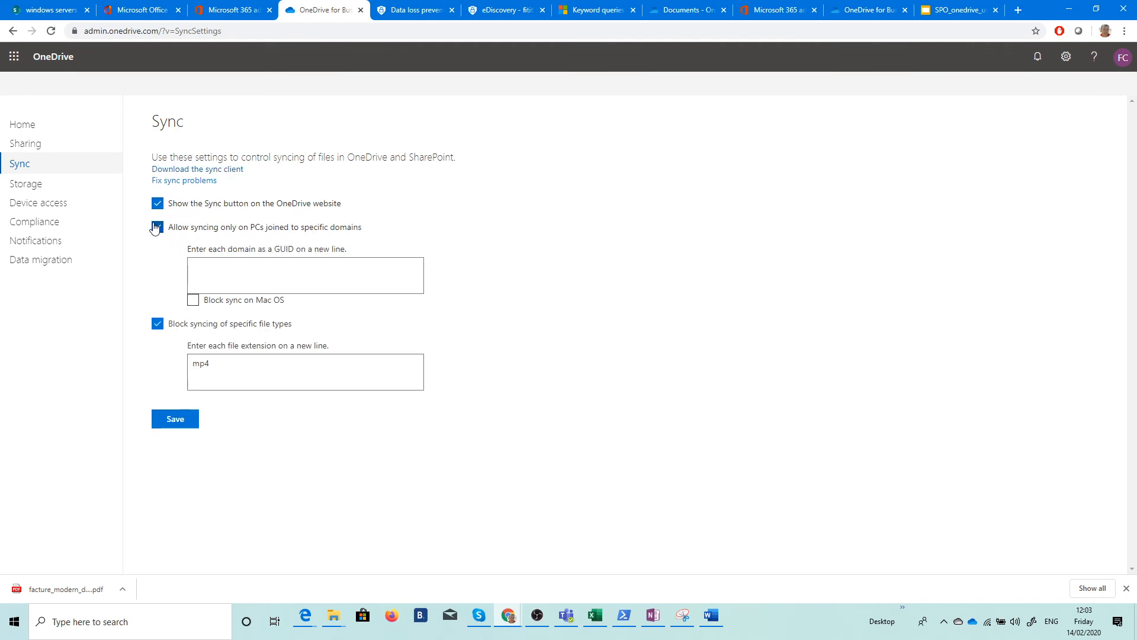
left_click(157, 229)
left_click(223, 288)
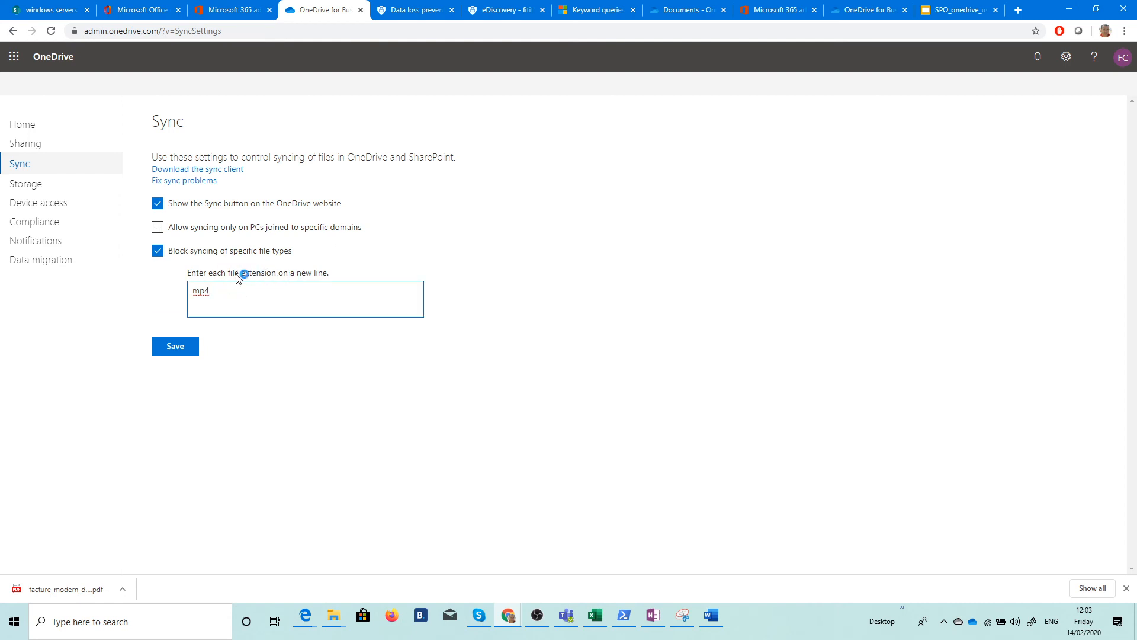
left_click_drag(220, 293, 186, 294)
left_click(241, 298)
left_click(37, 186)
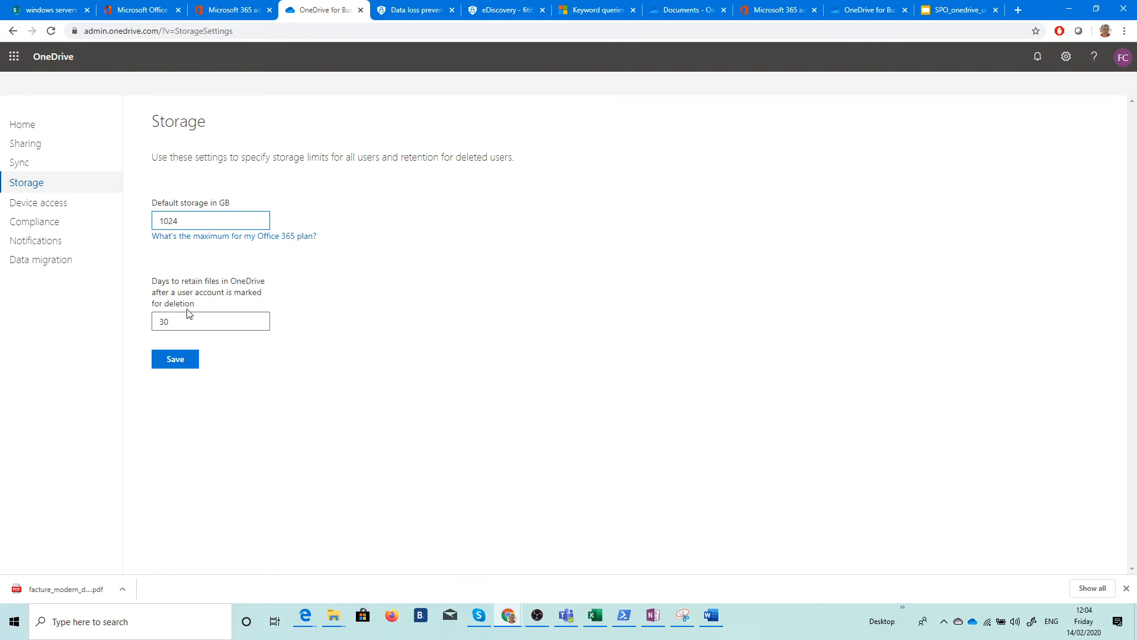
left_click(182, 323)
Examine the device access and mobile application management settings, and open the OneDrive compliance options.
left_click(65, 204)
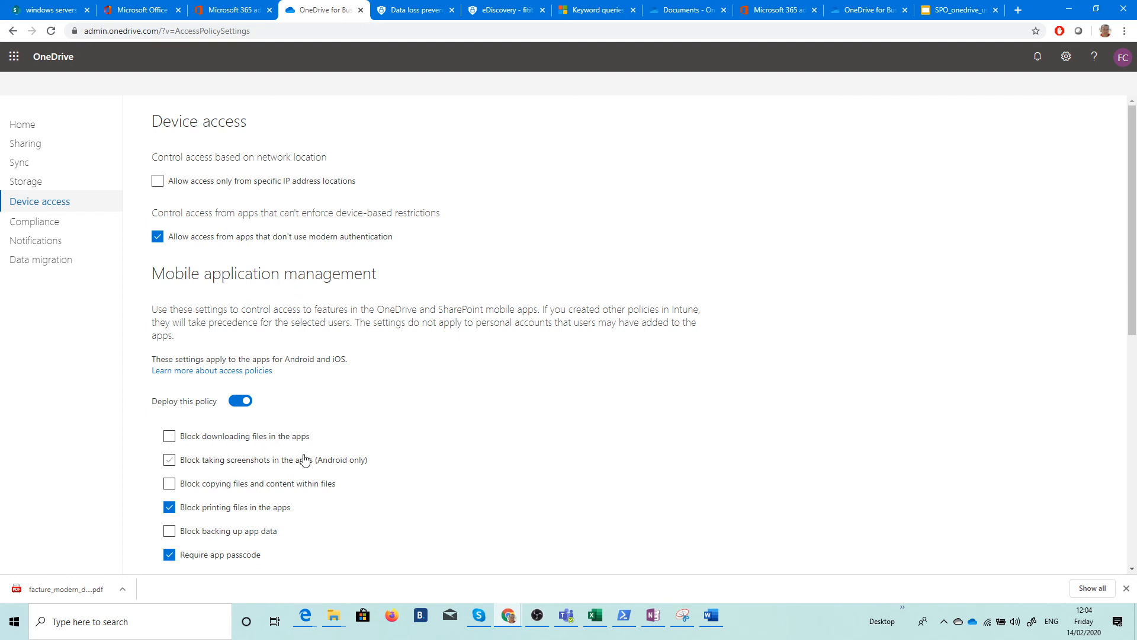
scroll(339, 390, "down", 2)
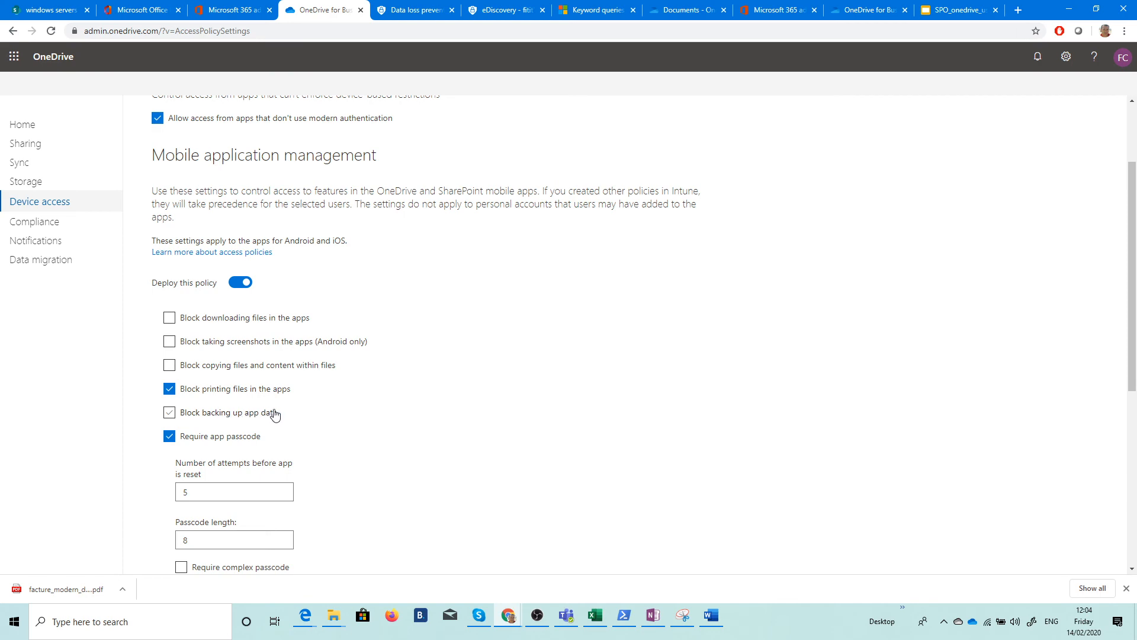
scroll(271, 411, "down", 3)
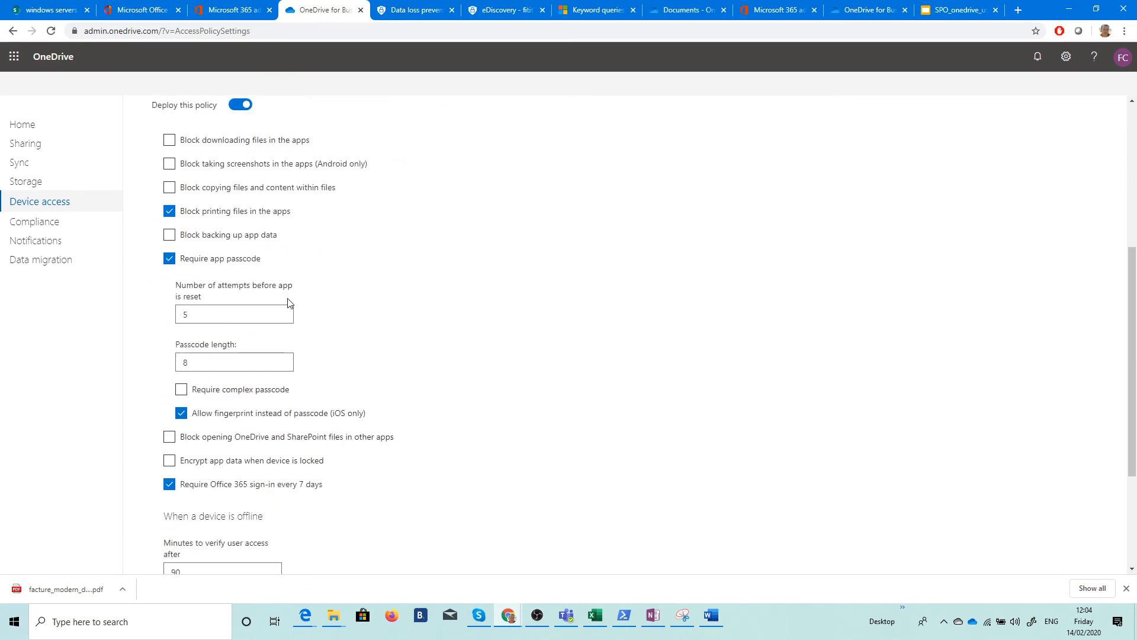
scroll(290, 304, "down", 3)
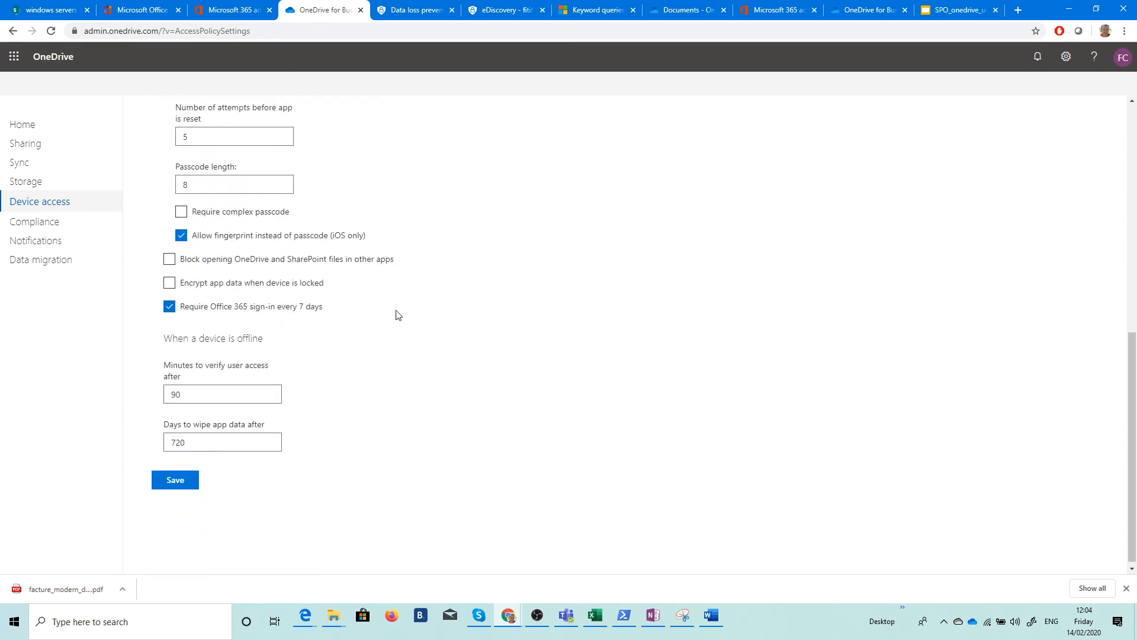
left_click(70, 227)
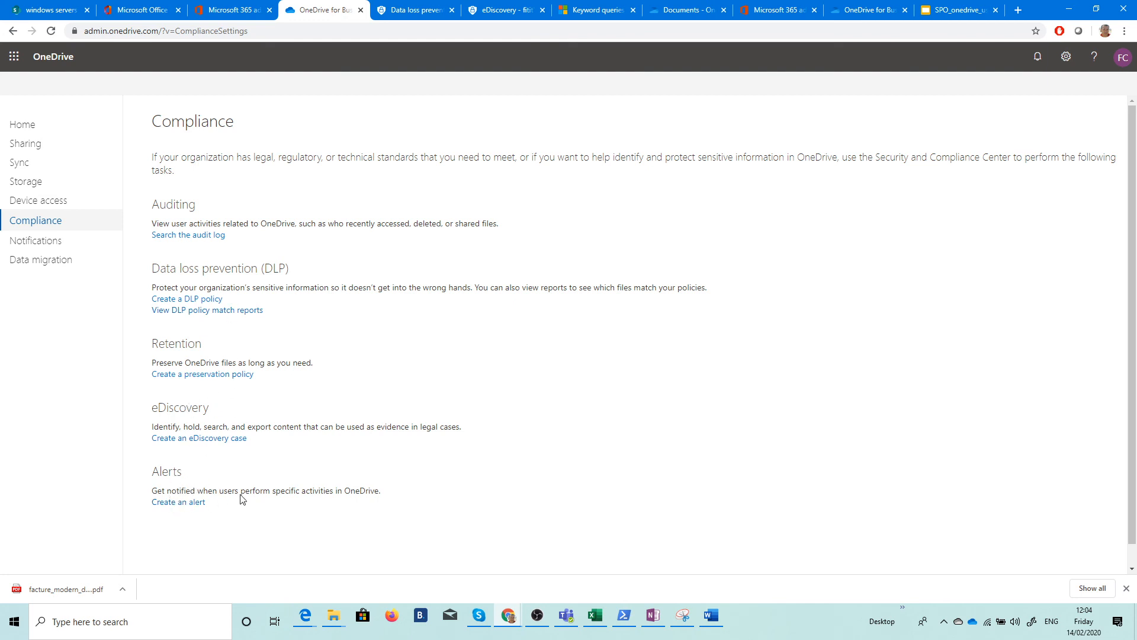
Start a new activity alert policy from the Alerts compliance option, name it MULDER ACTIVITY, and keep the Custom alert type.
left_click(198, 501)
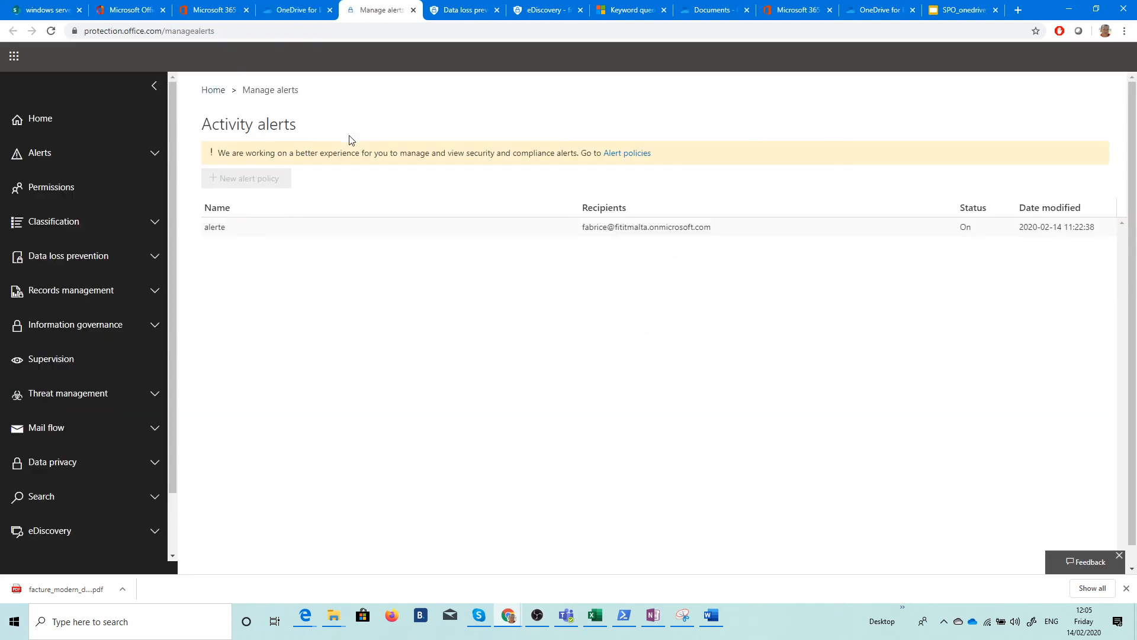
left_click(252, 179)
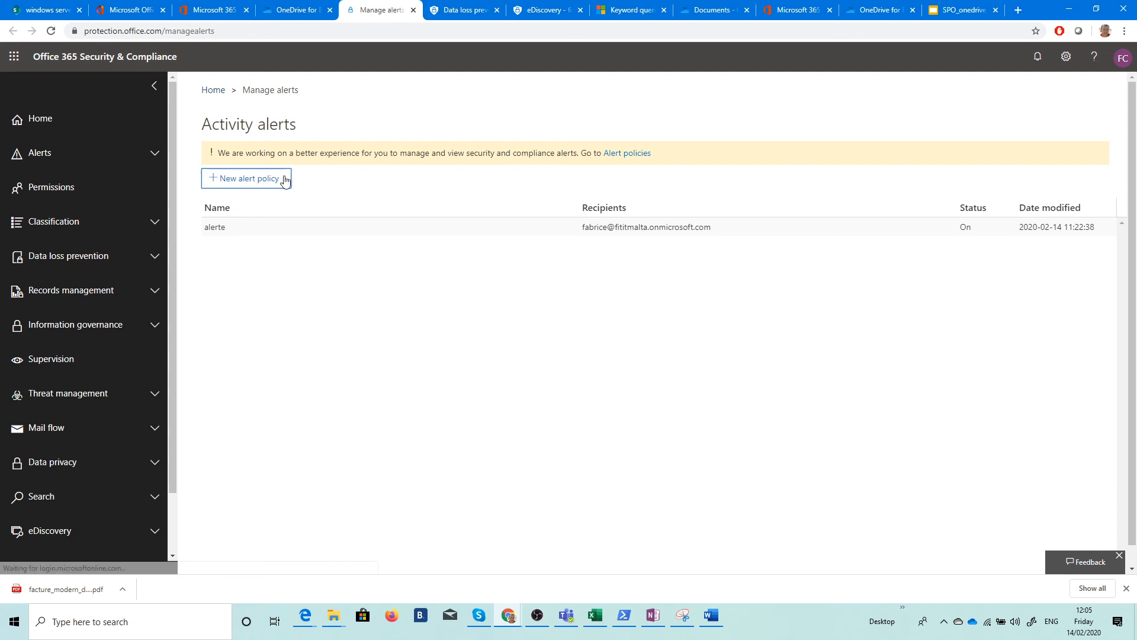
left_click(733, 163)
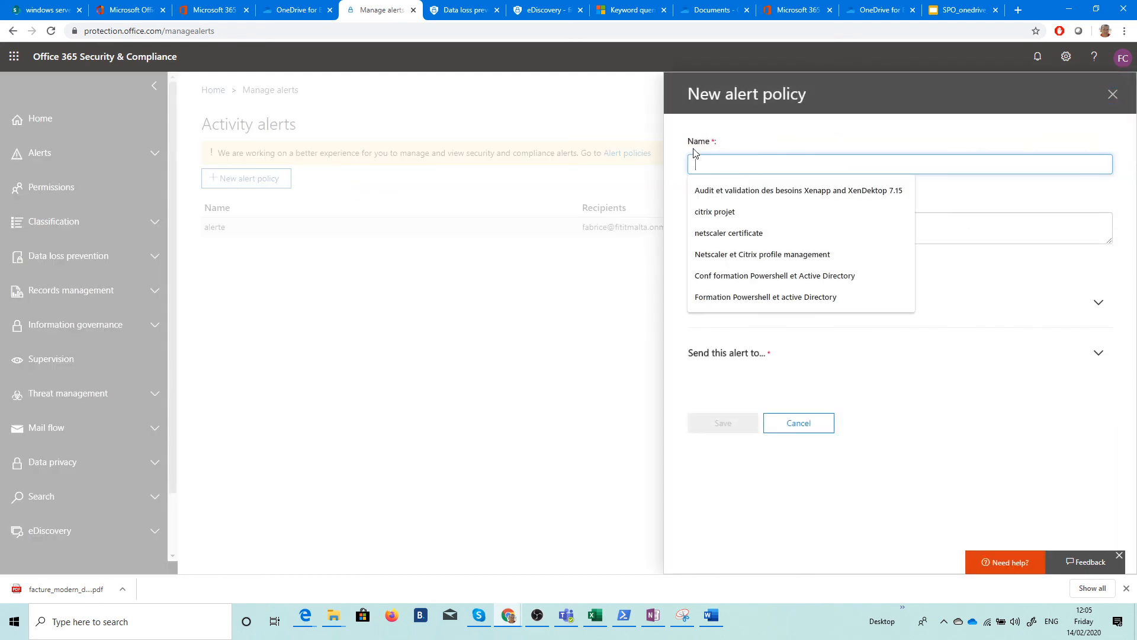
type("MULDER ACTIVITY")
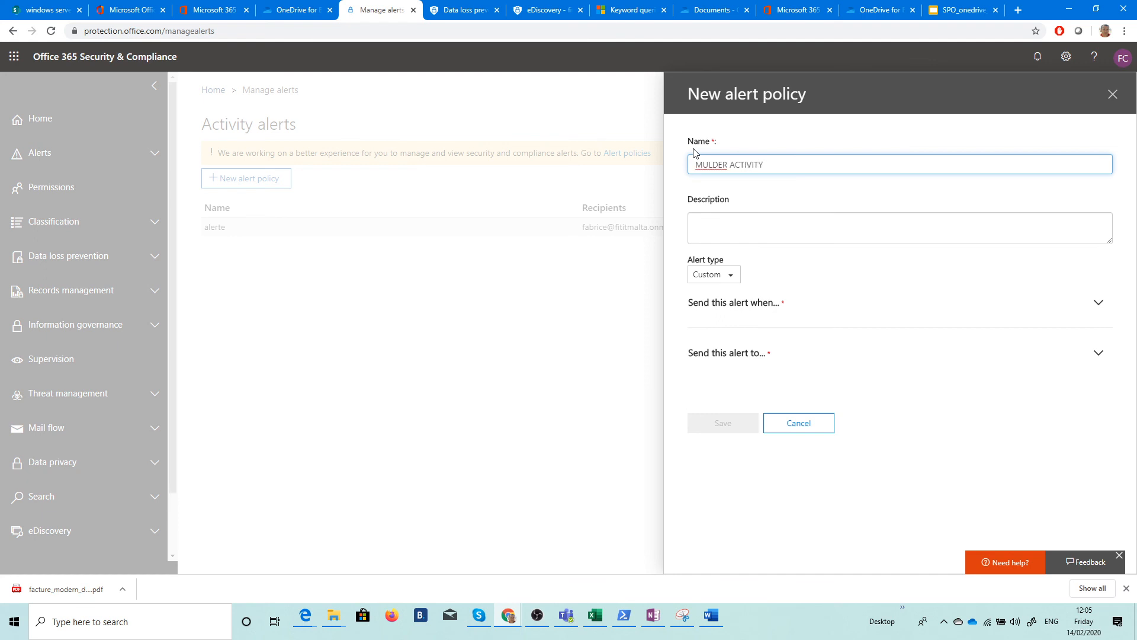
left_click(713, 275)
left_click(737, 303)
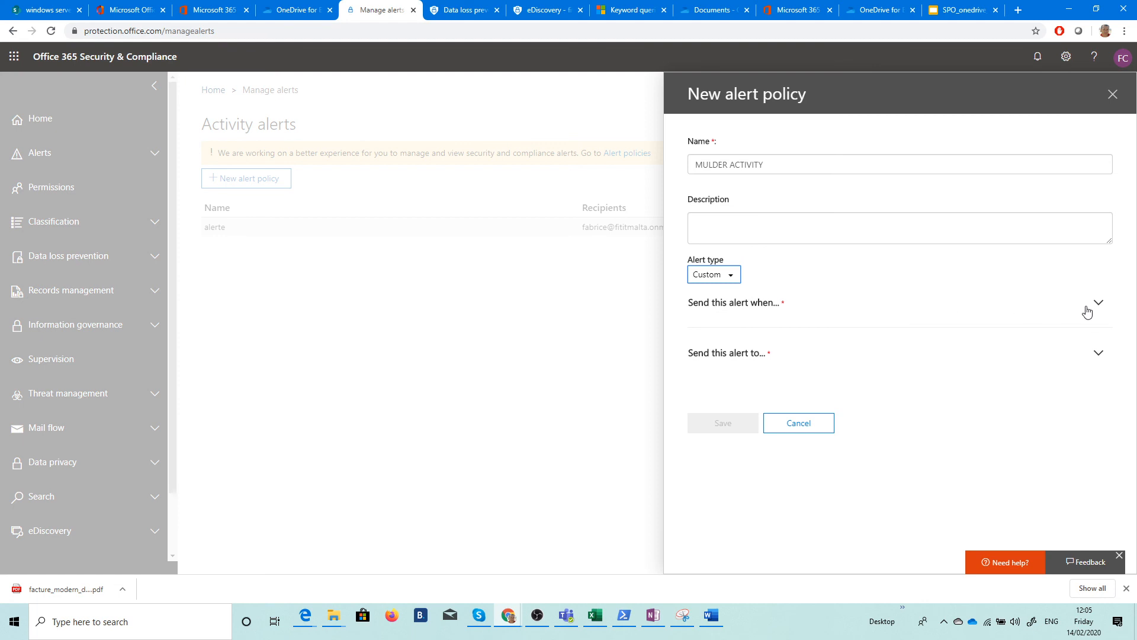
Set the alert to trigger on the Deleted file activity, limited to the user the policy is named after.
left_click(969, 305)
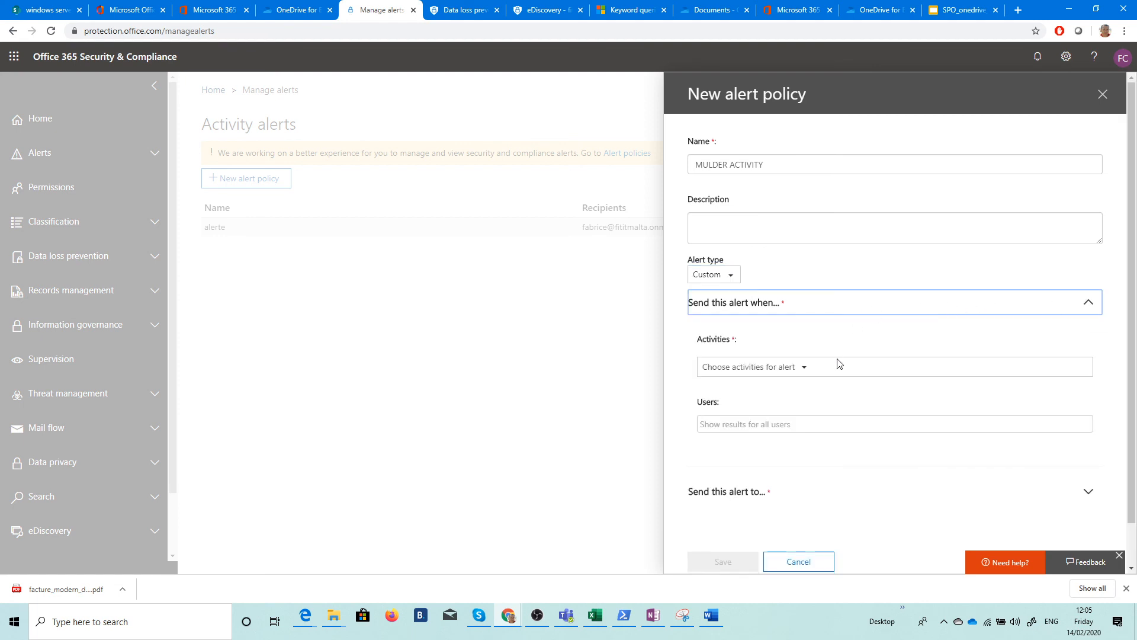
left_click(826, 368)
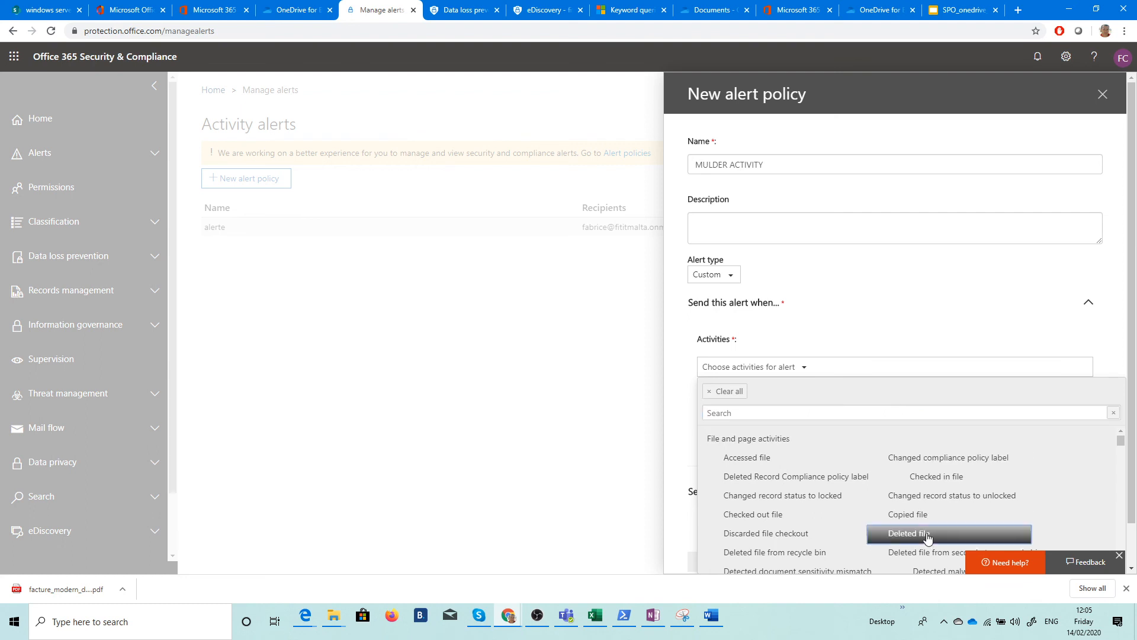
left_click(909, 533)
left_click(897, 348)
left_click(780, 423)
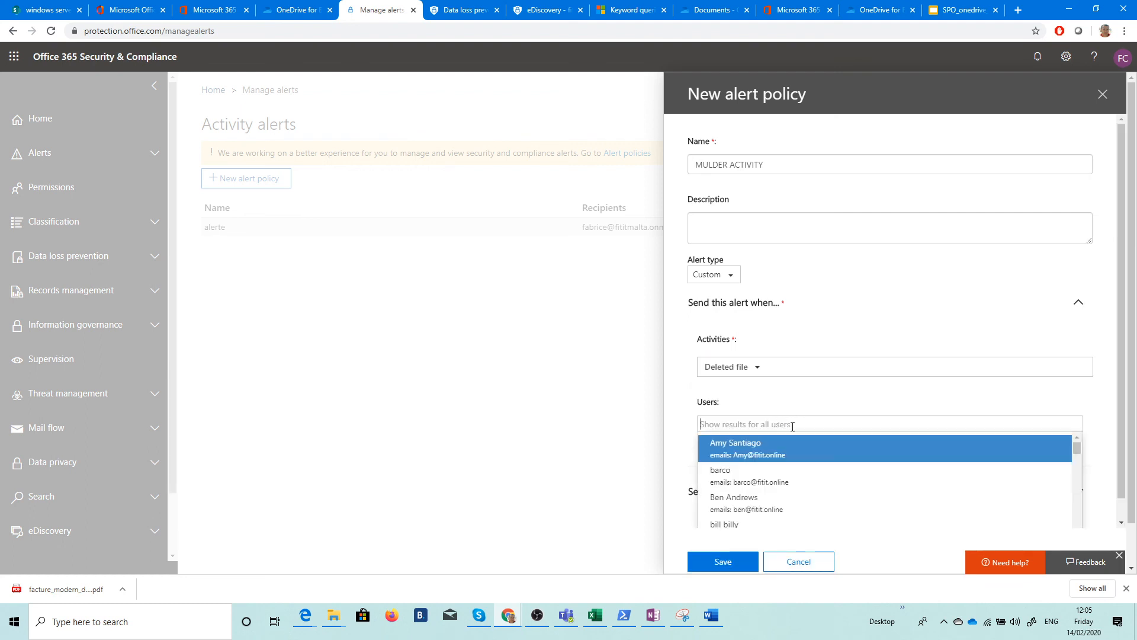
type("MULDER")
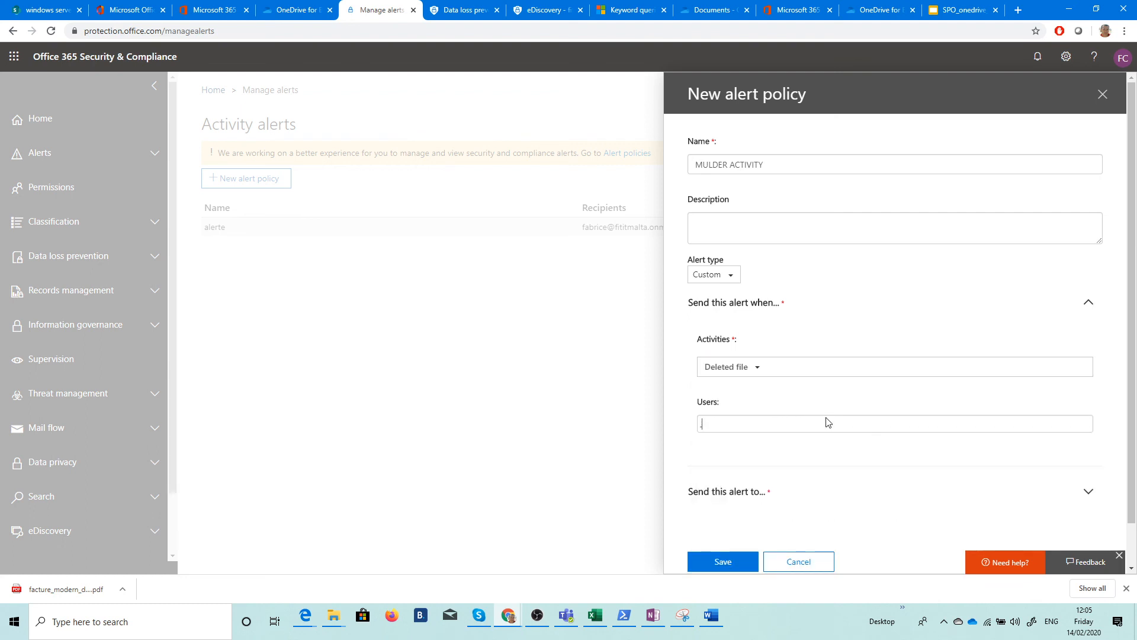
left_click(763, 463)
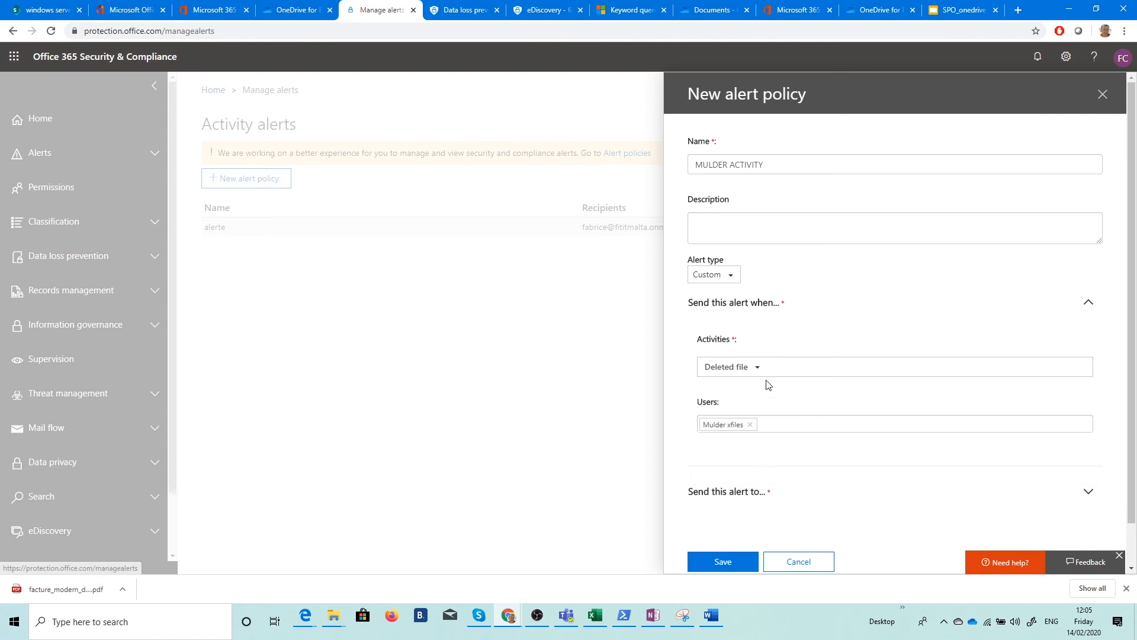
Add the administrator's onmicrosoft.com account as the alert's recipient and save the policy.
scroll(829, 317, "down", 1)
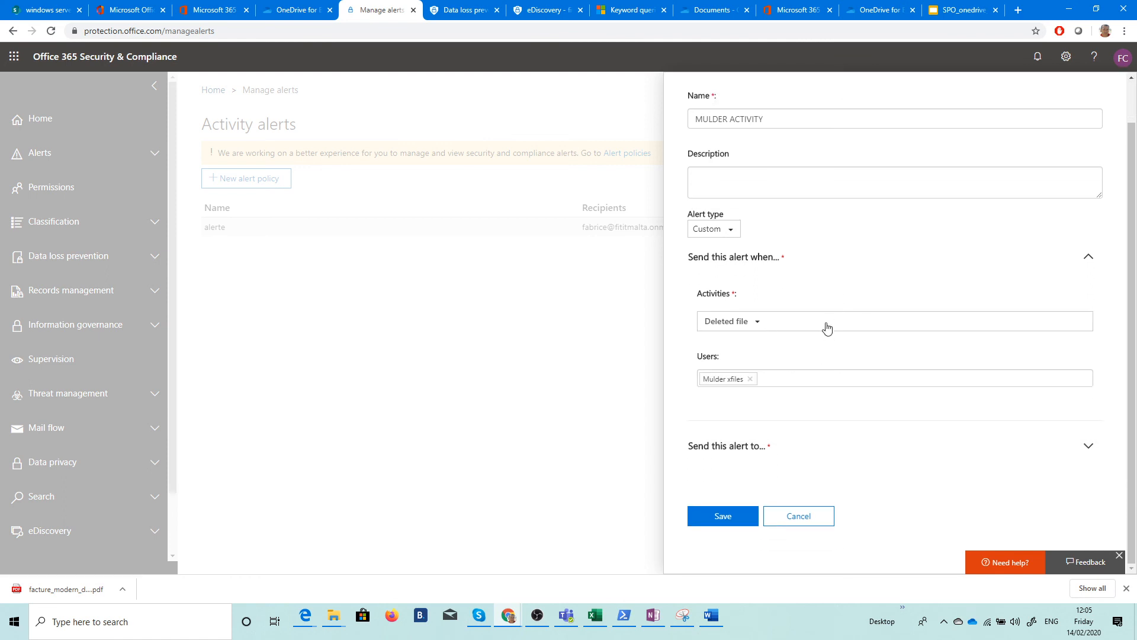
left_click(748, 454)
left_click(779, 504)
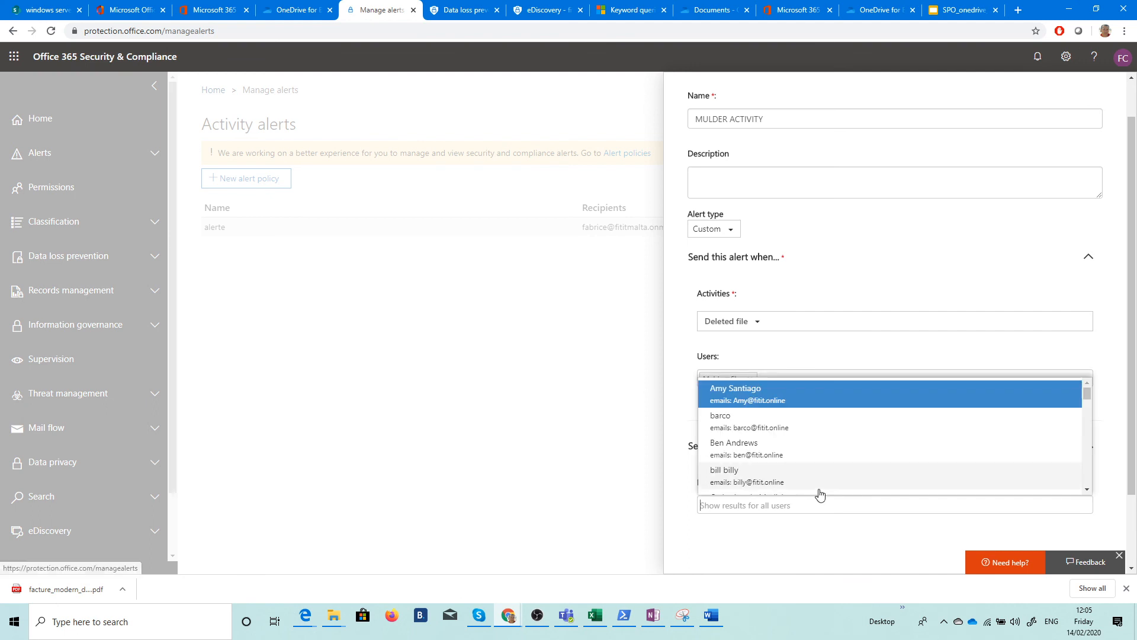
type("FABRICE")
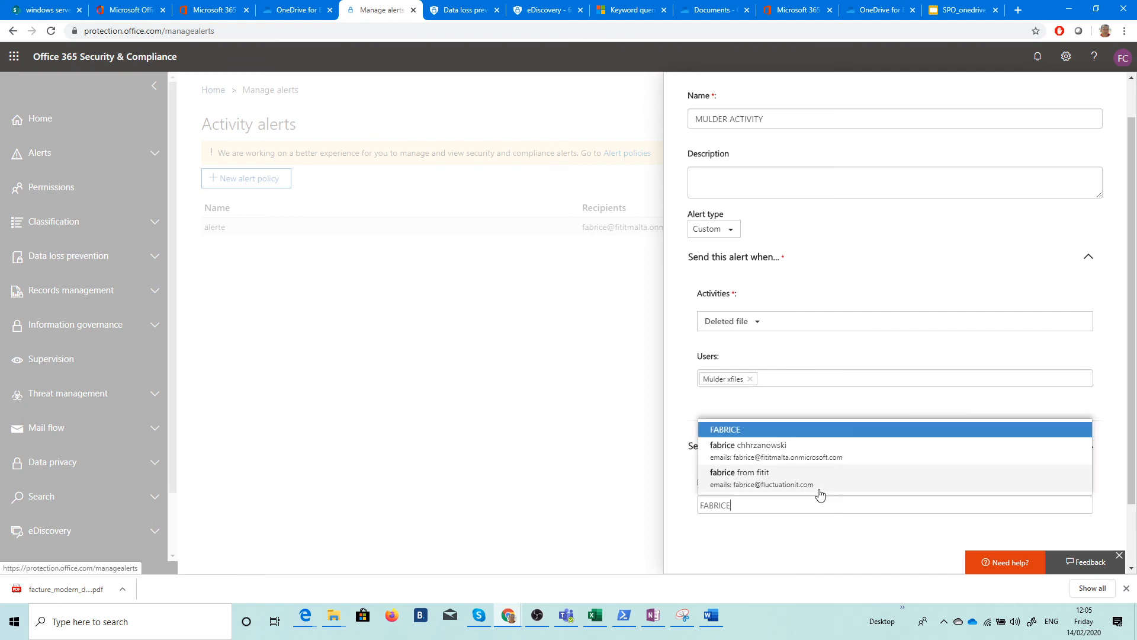
left_click(784, 458)
scroll(797, 414, "down", 2)
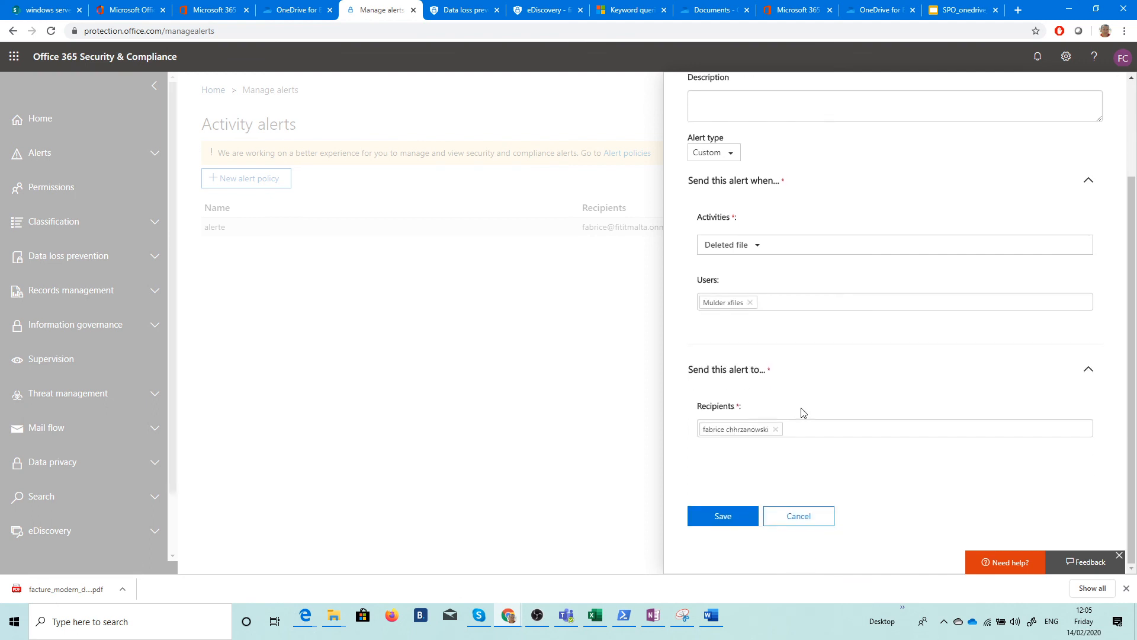
left_click(744, 515)
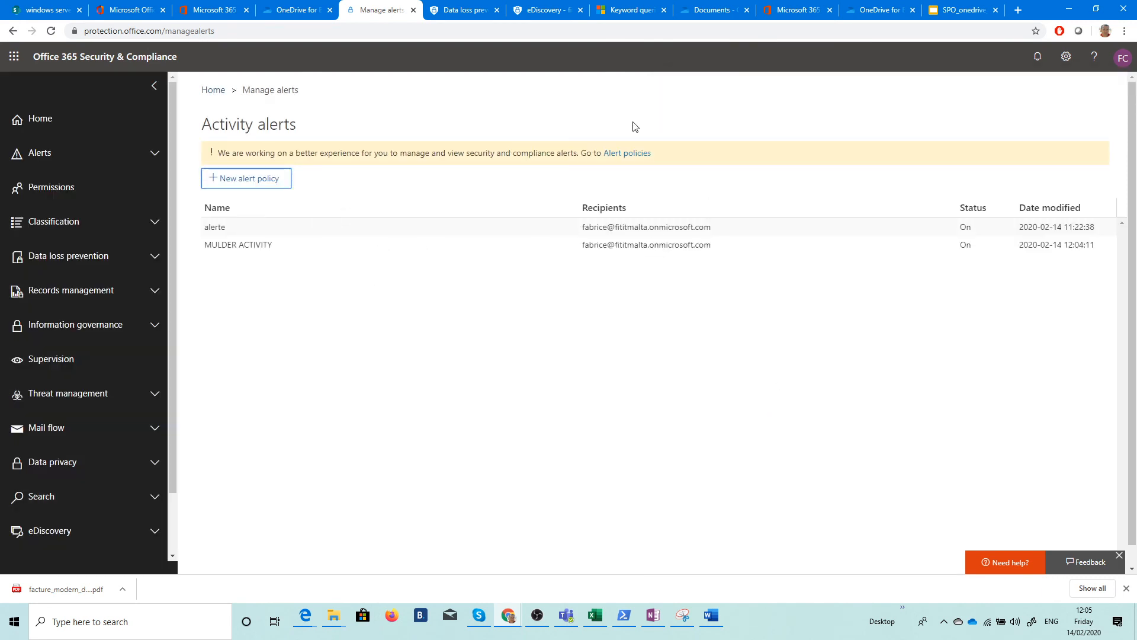
Return to the OneDrive admin center, examine the notification settings, and open the data migration documentation.
left_click(295, 11)
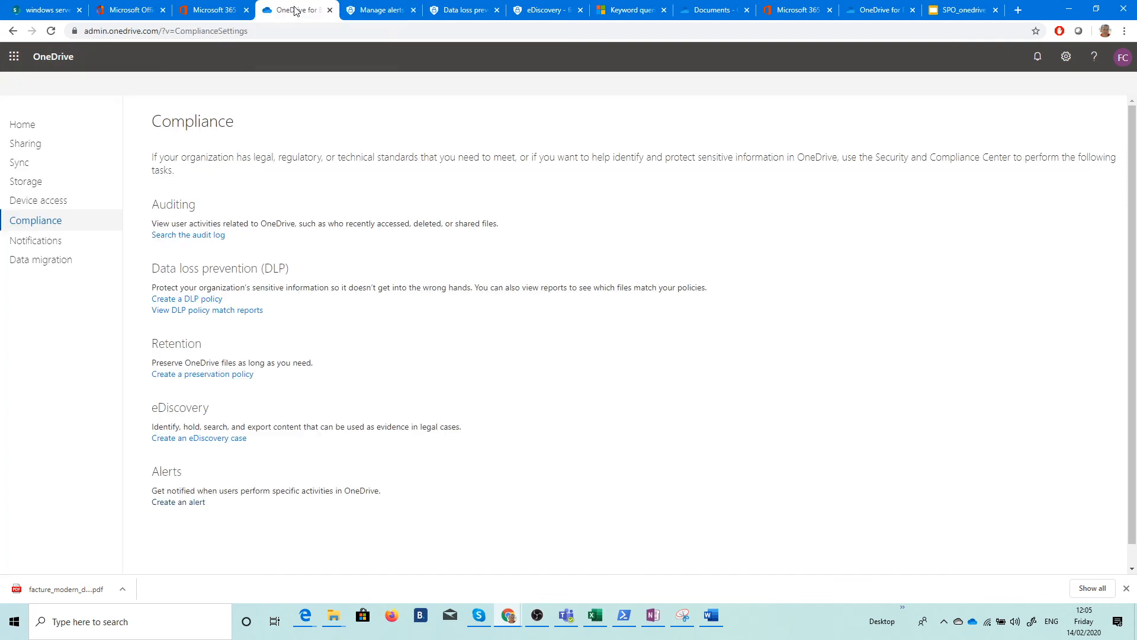
left_click(39, 241)
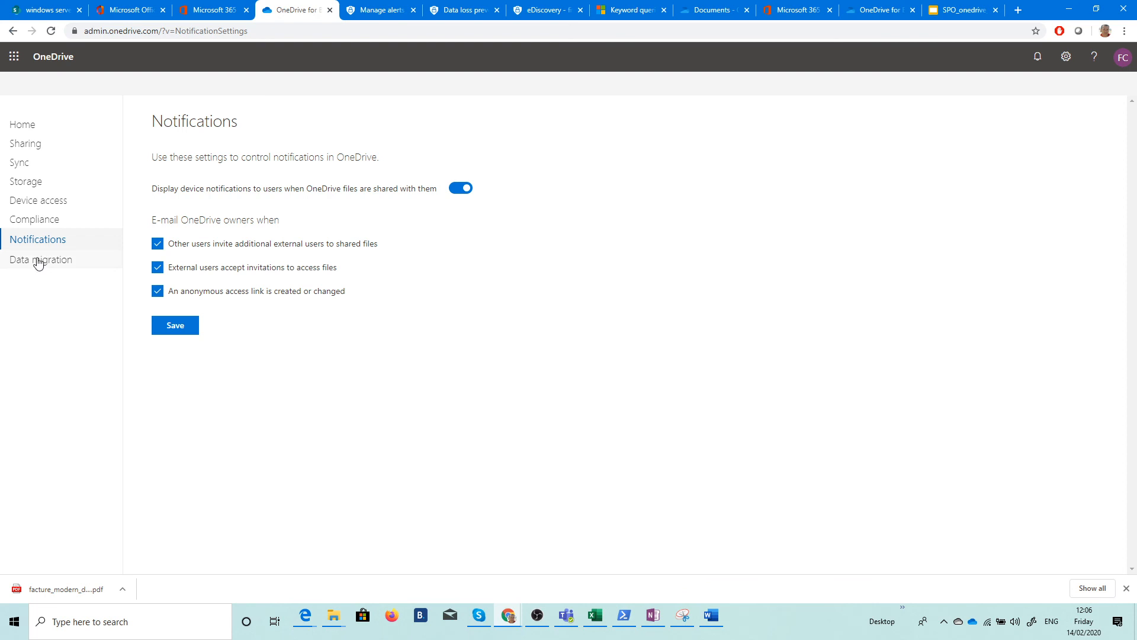
left_click(63, 261)
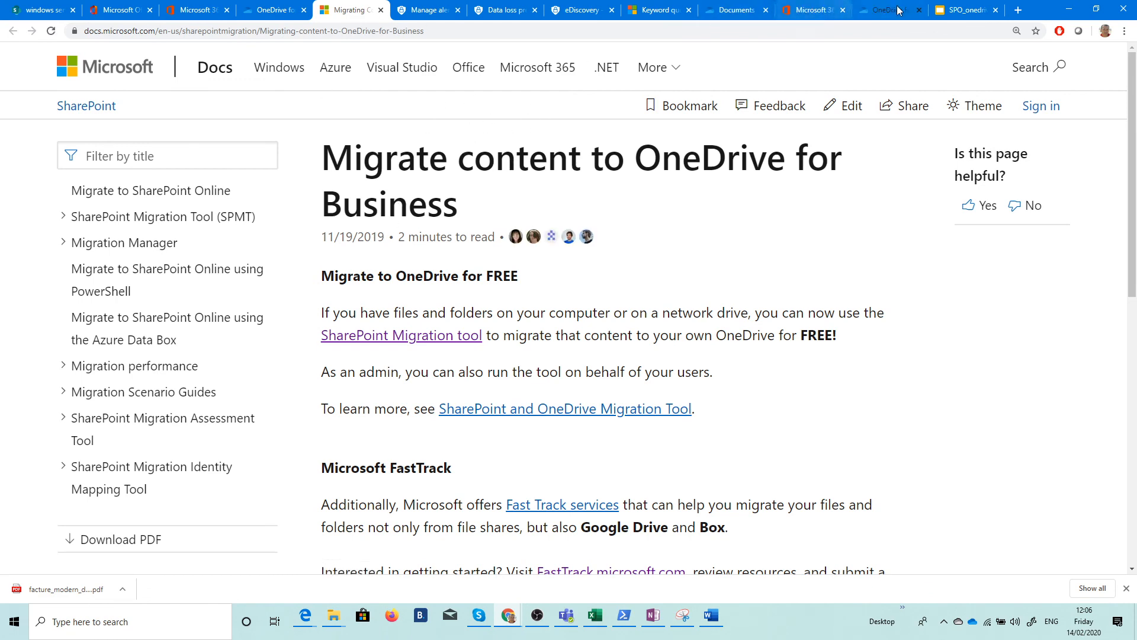
Switch to the SPO_onedrive_us presentation and go from the Admin Center slide to the Client slide.
left_click(958, 12)
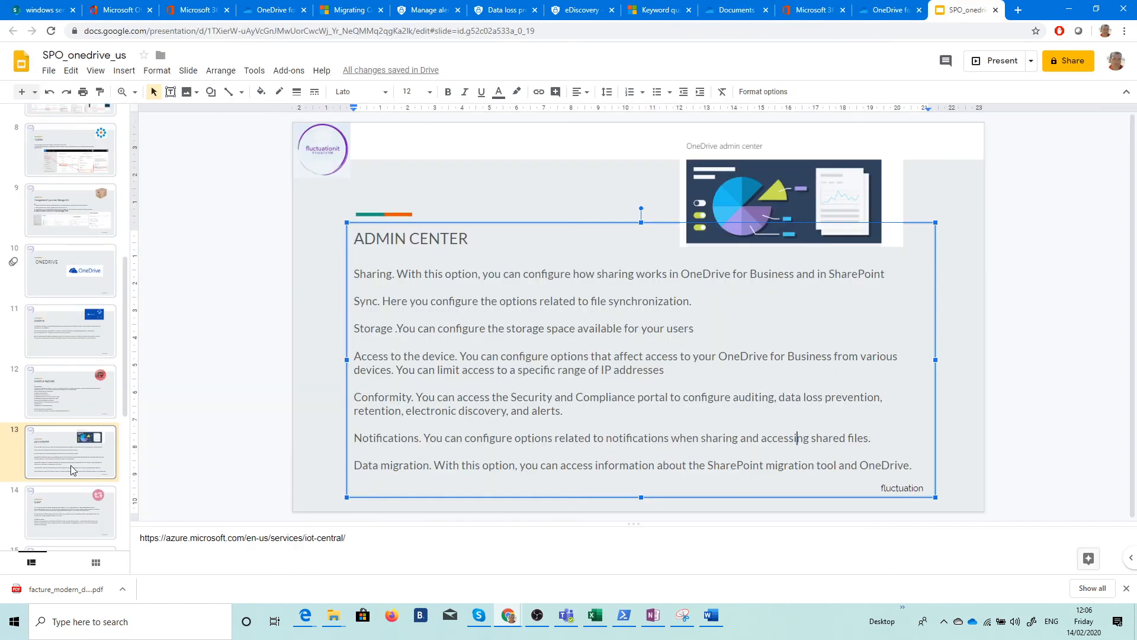
left_click(86, 504)
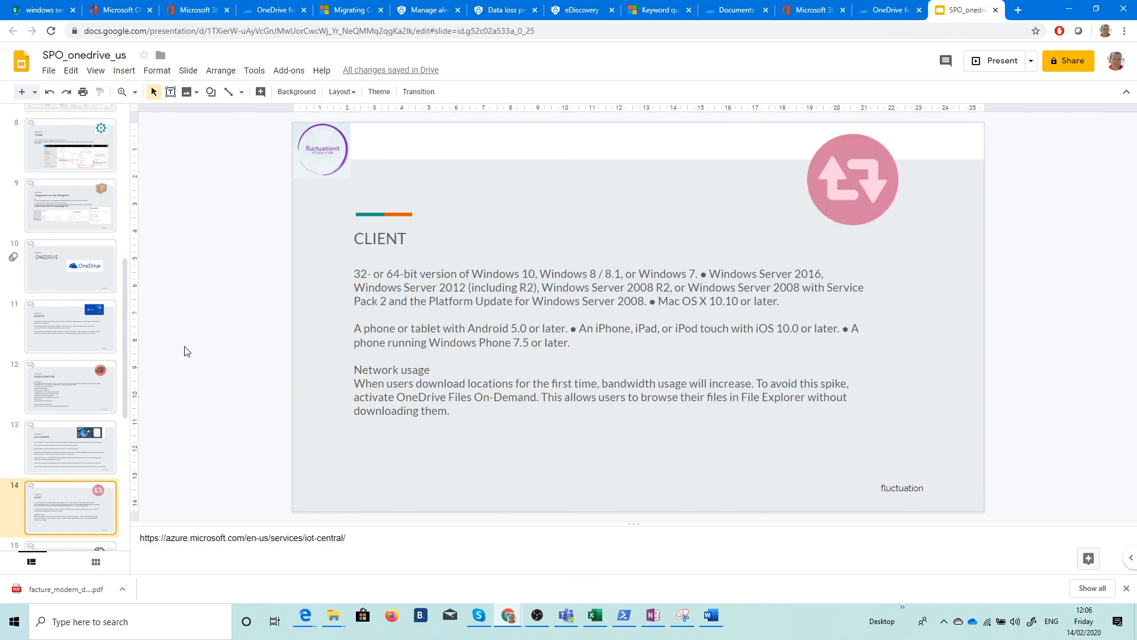
left_click(88, 439)
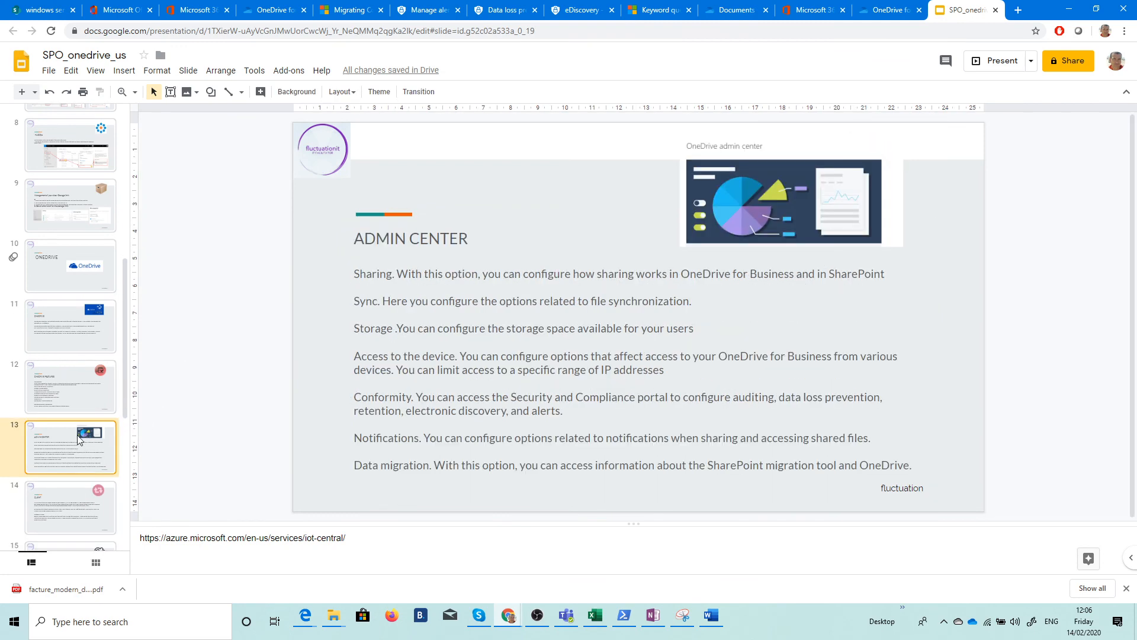
left_click(65, 502)
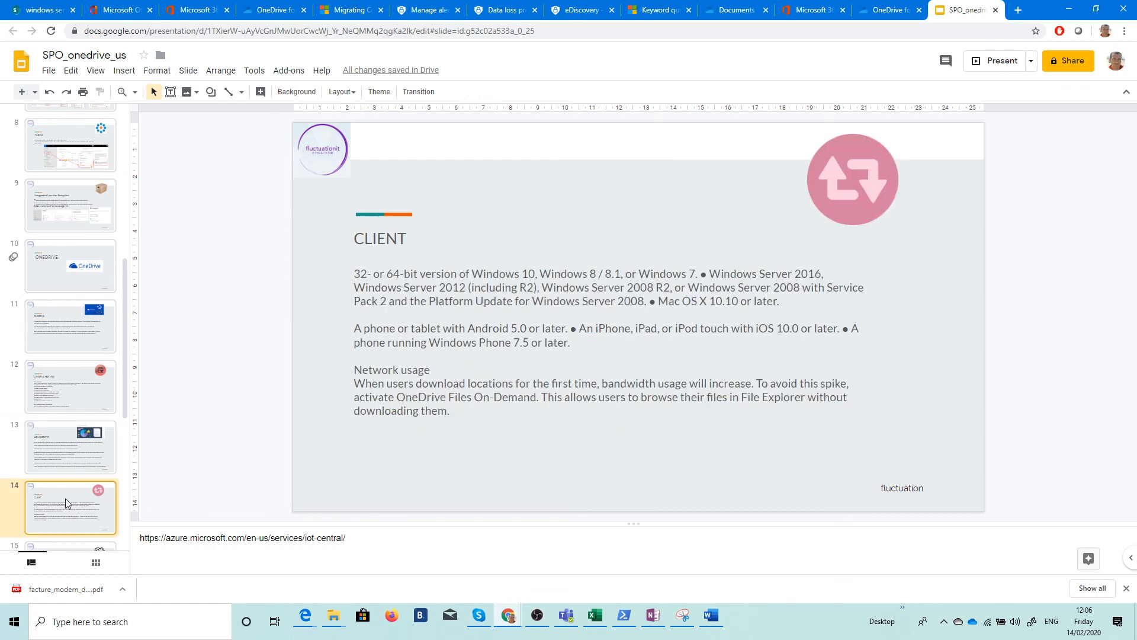
Look through the slides following Client, from Sync and data migration to Multi Geo and Stockage.
scroll(59, 482, "down", 2)
left_click(70, 451)
scroll(69, 448, "down", 2)
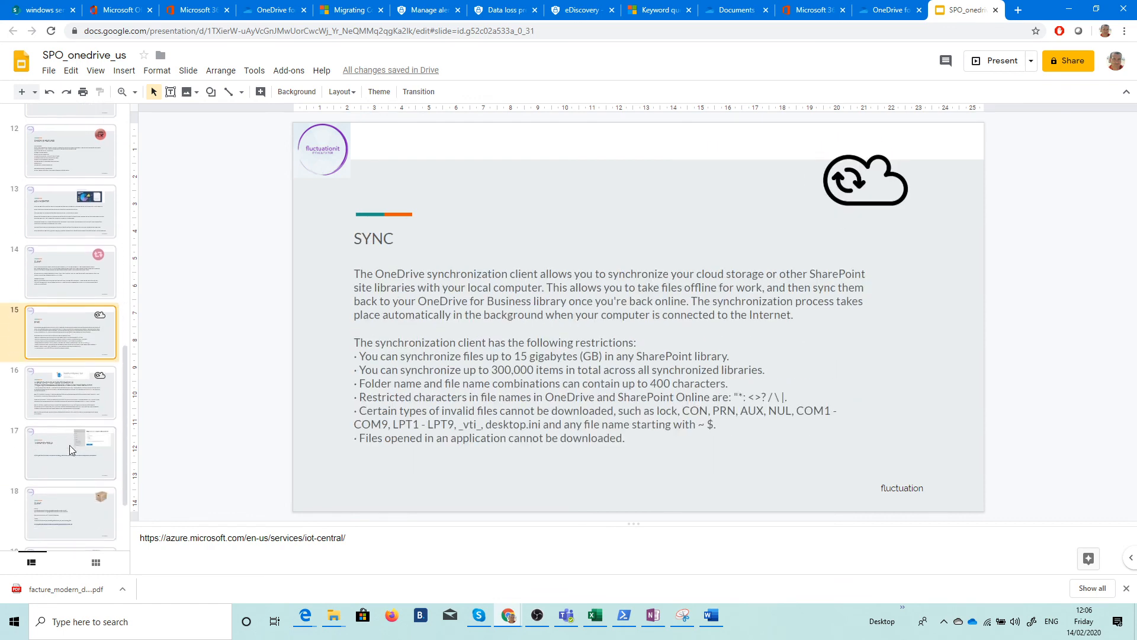
left_click(70, 388)
scroll(70, 388, "down", 2)
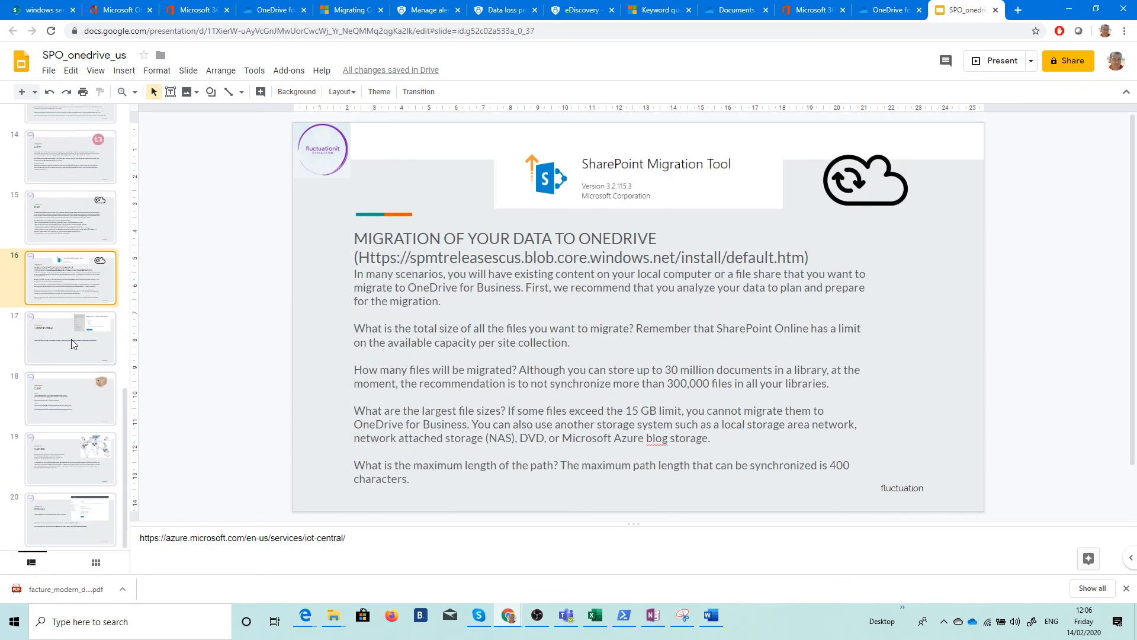
left_click(71, 339)
left_click(81, 398)
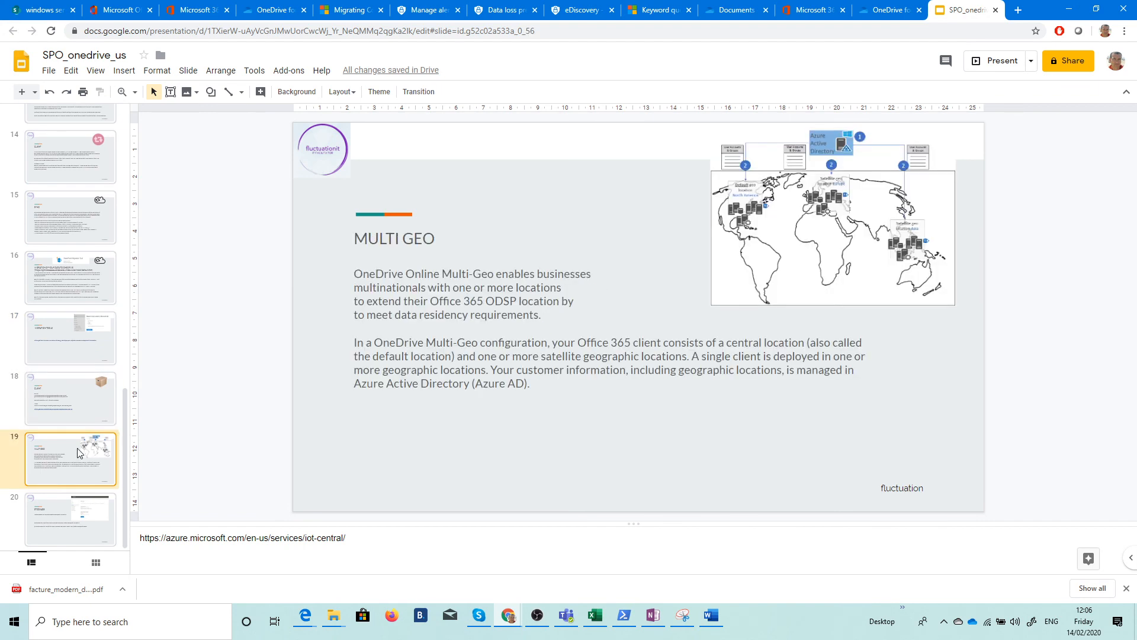
left_click(73, 511)
Go back to the OneDrive Features slide and advance past Admin Center to the Client slide.
scroll(73, 497, "up", 5)
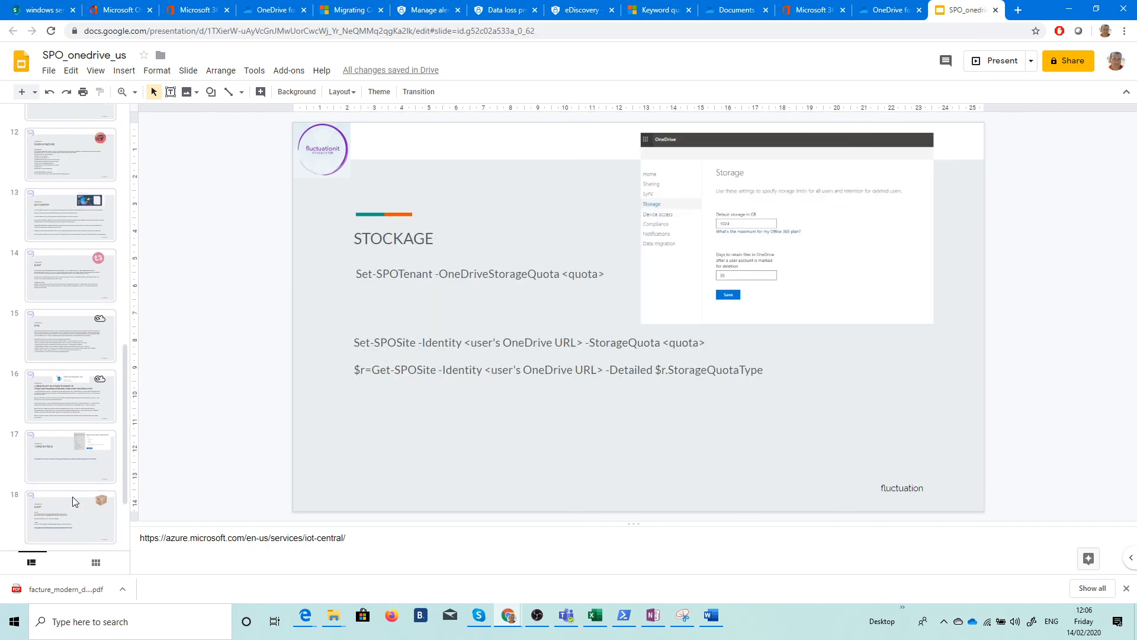
left_click(78, 222)
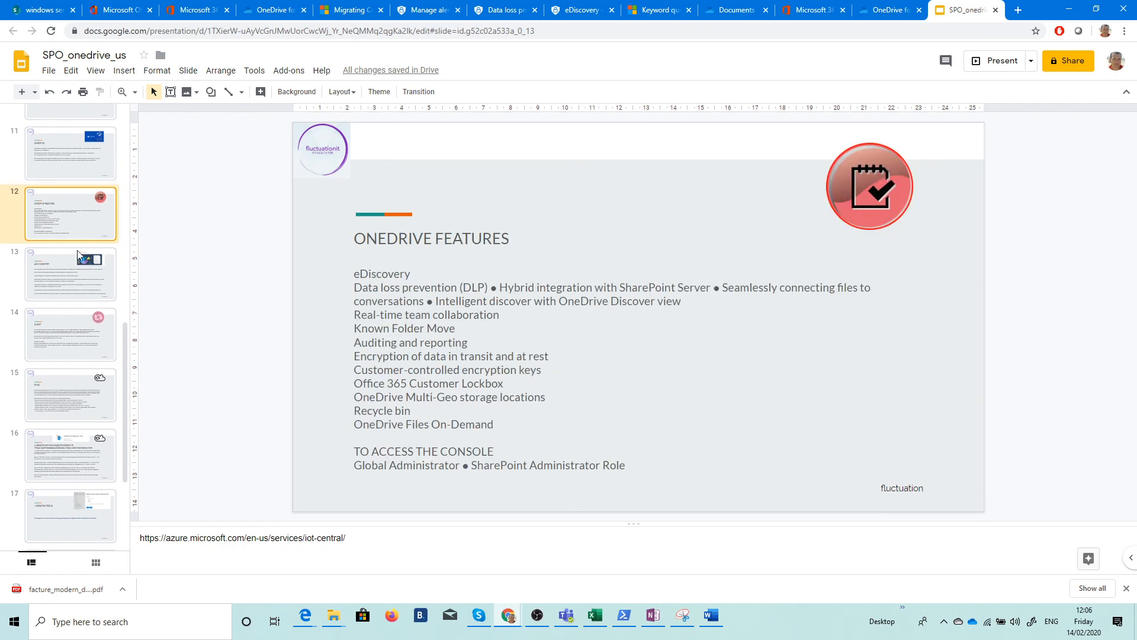
left_click(76, 268)
left_click(75, 337)
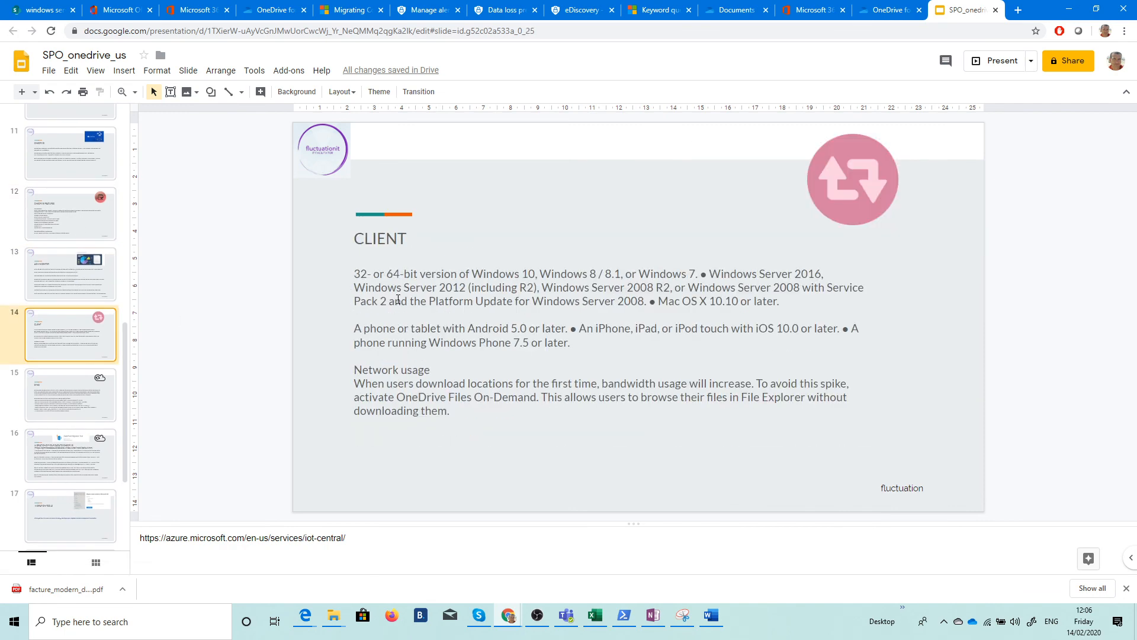